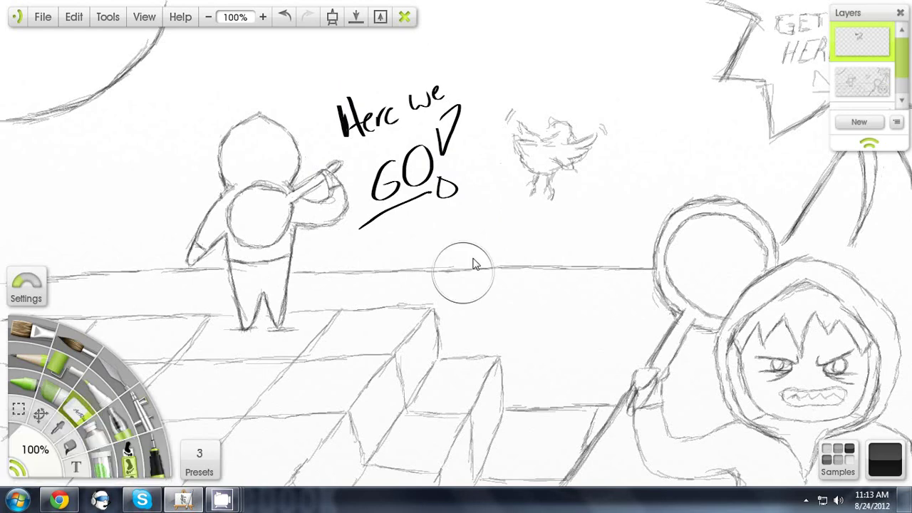
- Erase the handwritten "Here we GO" lettering from the top layer
left_click_drag(363, 221, 390, 231)
left_click(263, 17)
left_click_drag(691, 448, 299, 348)
scroll(234, 164, "down", 2)
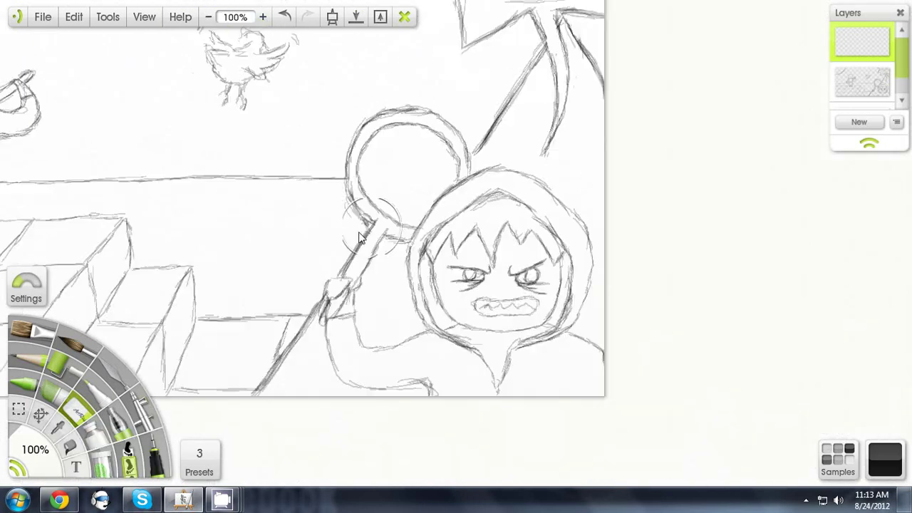
- Ink the hooded character's spiky fringe and face outline on the top layer, using the ink pen at 3% size
left_click(35, 450)
type("8")
key("Return")
left_click(156, 456)
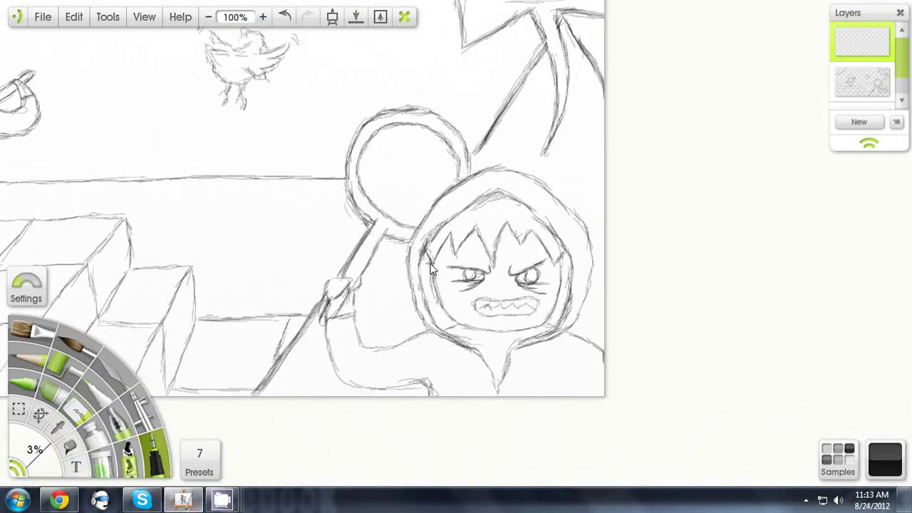
left_click_drag(544, 325, 564, 266)
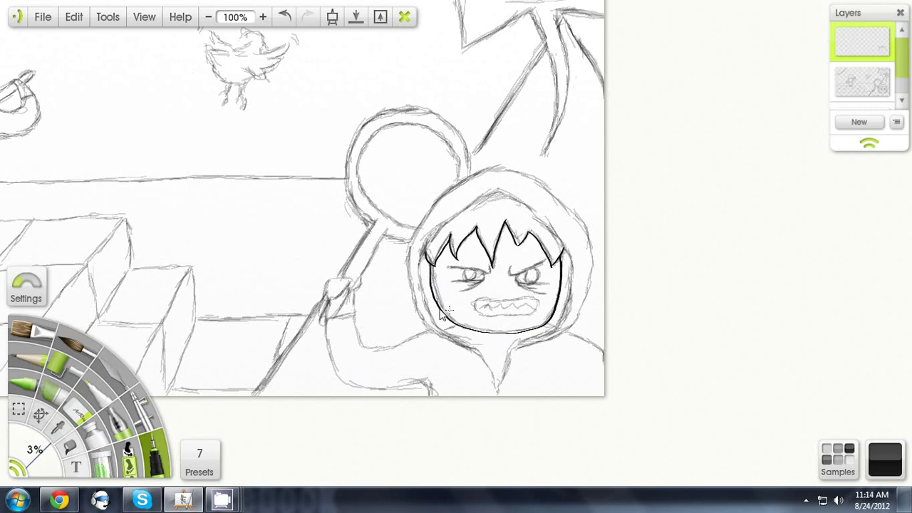
- Ink the inner and outer outlines of the hood, bringing them down to the point at the neck
mouse_move(497, 199)
left_mouse_down()
mouse_move(434, 241)
mouse_move(419, 285)
mouse_move(497, 396)
left_mouse_up()
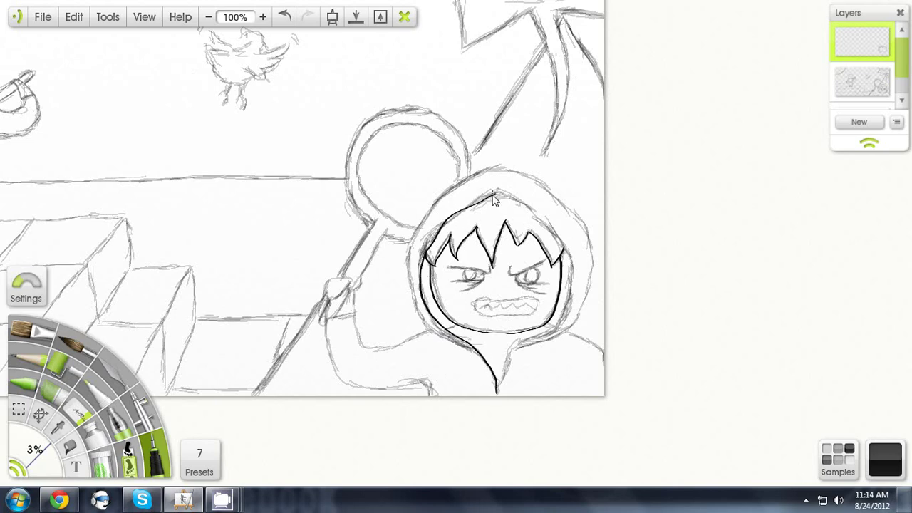
mouse_move(540, 228)
left_mouse_down()
mouse_move(562, 331)
mouse_move(497, 390)
left_mouse_up()
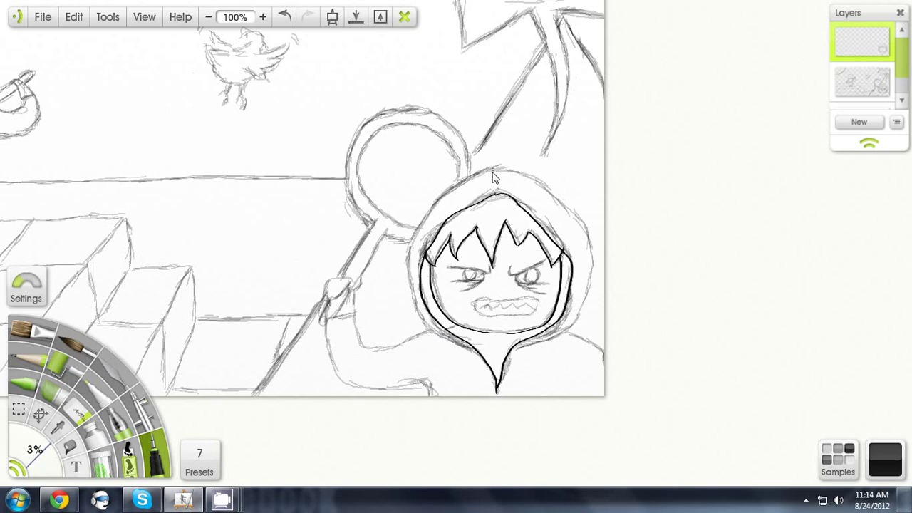
mouse_move(494, 175)
left_mouse_down()
mouse_move(424, 215)
mouse_move(408, 263)
mouse_move(430, 330)
mouse_move(484, 361)
mouse_move(513, 366)
mouse_move(516, 352)
mouse_move(576, 318)
mouse_move(592, 249)
mouse_move(532, 181)
mouse_move(492, 170)
left_mouse_up()
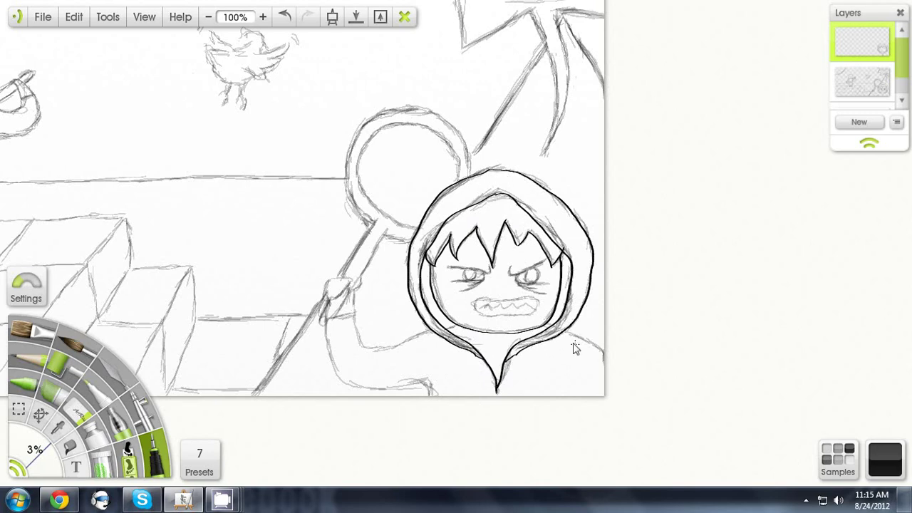
- Ink the hooded character's shoulders, raised arm and the hand gripping the handle
mouse_move(354, 293)
left_mouse_down()
mouse_move(389, 347)
mouse_move(436, 338)
left_mouse_up()
left_click_drag(385, 233, 332, 314)
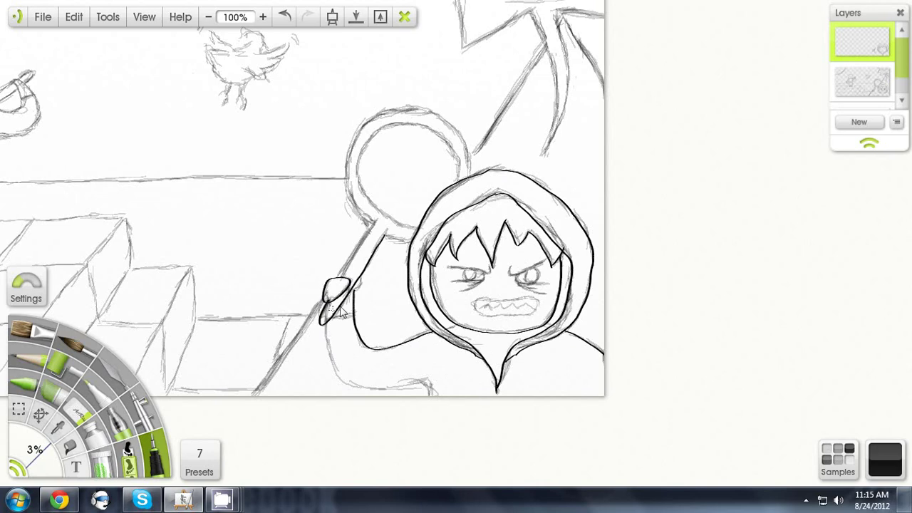
mouse_move(325, 324)
left_mouse_down()
mouse_move(336, 371)
mouse_move(389, 388)
left_mouse_up()
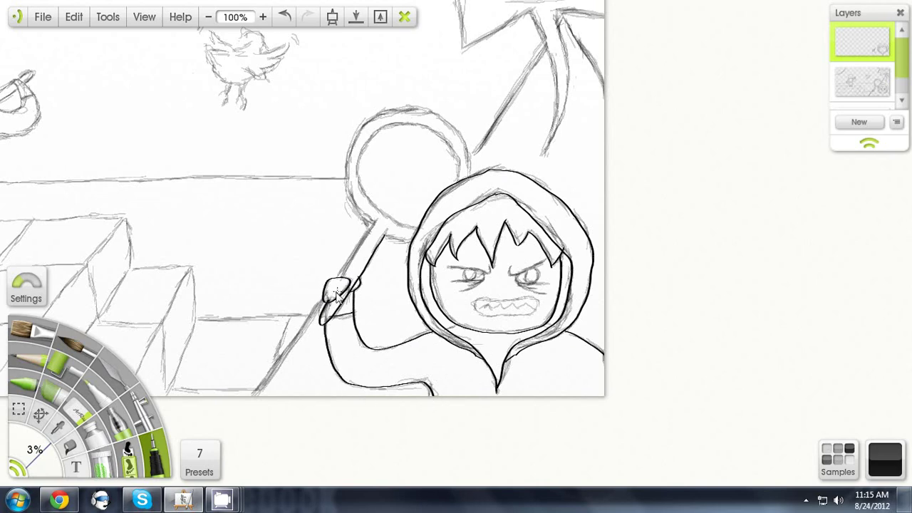
- Ink the handle's edge and the outer outline of the round head behind the hood, undoing unsatisfactory strokes
left_click_drag(372, 225, 339, 277)
left_click(284, 16)
mouse_move(372, 225)
left_mouse_down()
mouse_move(339, 278)
mouse_move(365, 227)
left_mouse_up()
left_click(284, 16)
mouse_move(365, 124)
left_mouse_down()
mouse_move(344, 171)
mouse_move(397, 246)
left_mouse_up()
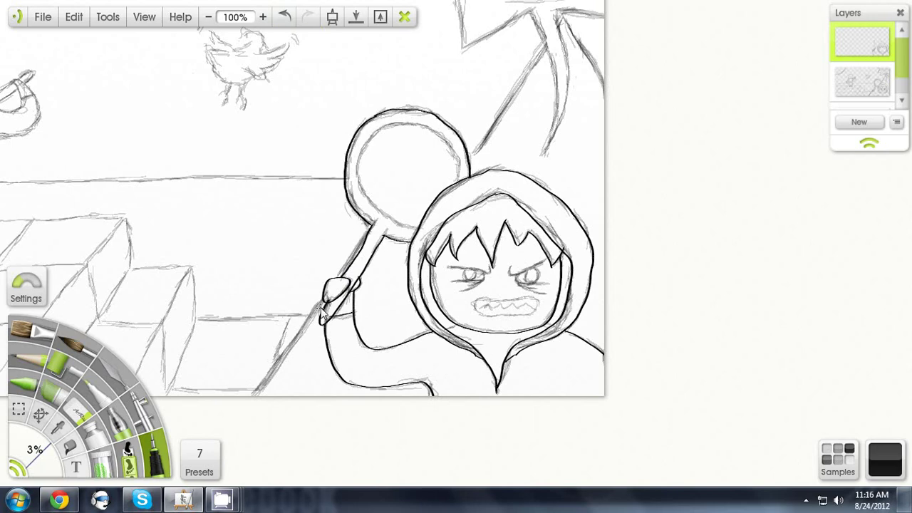
- Set the pen size to 8% and ink the thick diagonal pole below the character's hand
left_click(34, 450)
type("8")
key("Return")
left_click_drag(325, 305, 245, 413)
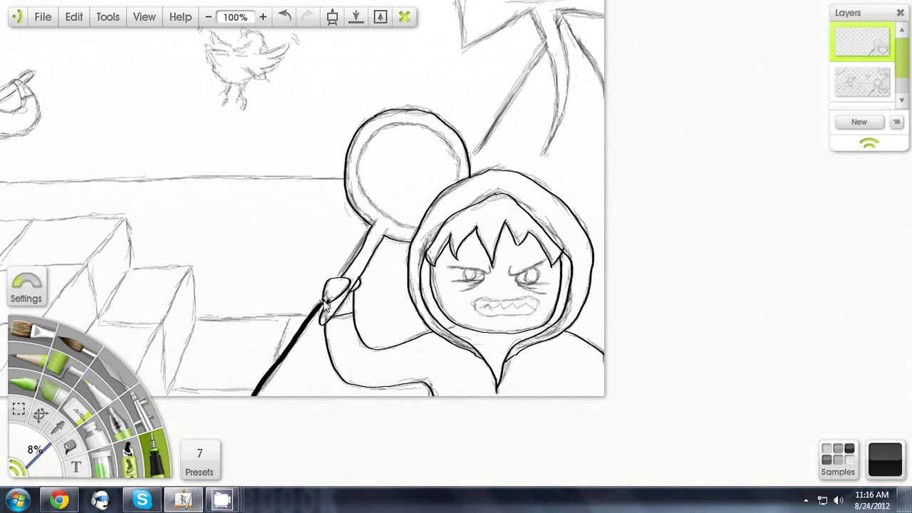
key("ctrl+z")
scroll(346, 275, "down", 3)
scroll(377, 264, "up", 5)
- Ink the thick diagonal lines beneath the speech bubble, plus the bubble's jagged outline and curved tail
left_click_drag(544, 96, 466, 191)
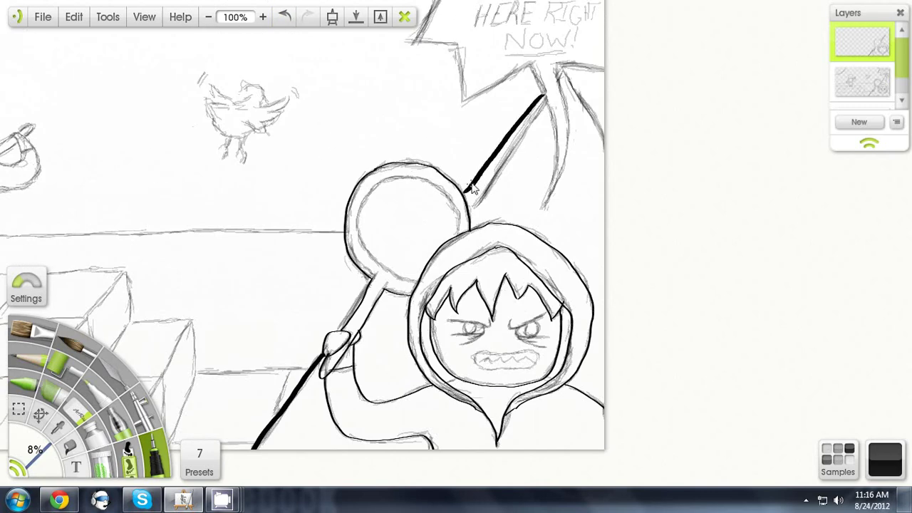
left_click_drag(562, 71, 604, 137)
scroll(424, 211, "up", 4)
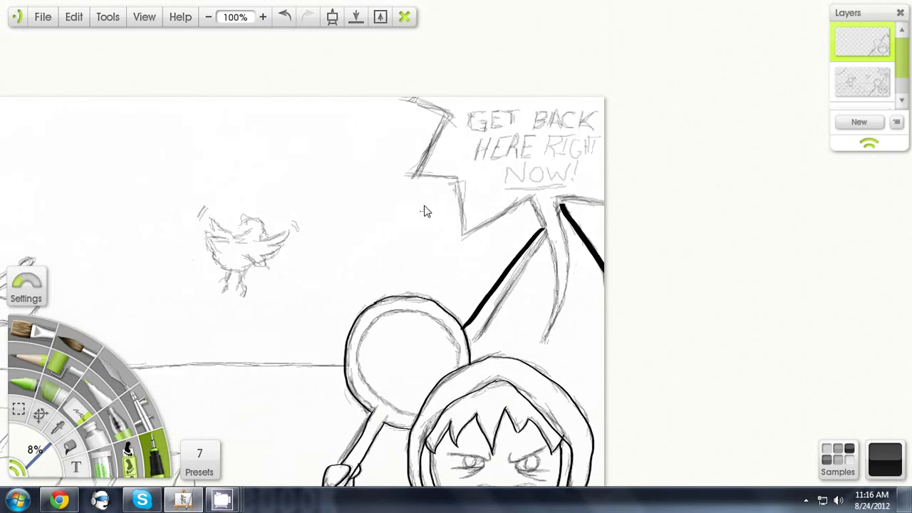
mouse_move(438, 117)
left_mouse_down()
mouse_move(417, 171)
mouse_move(458, 176)
mouse_move(473, 233)
mouse_move(535, 201)
mouse_move(547, 312)
mouse_move(562, 307)
mouse_move(561, 208)
mouse_move(604, 208)
left_mouse_up()
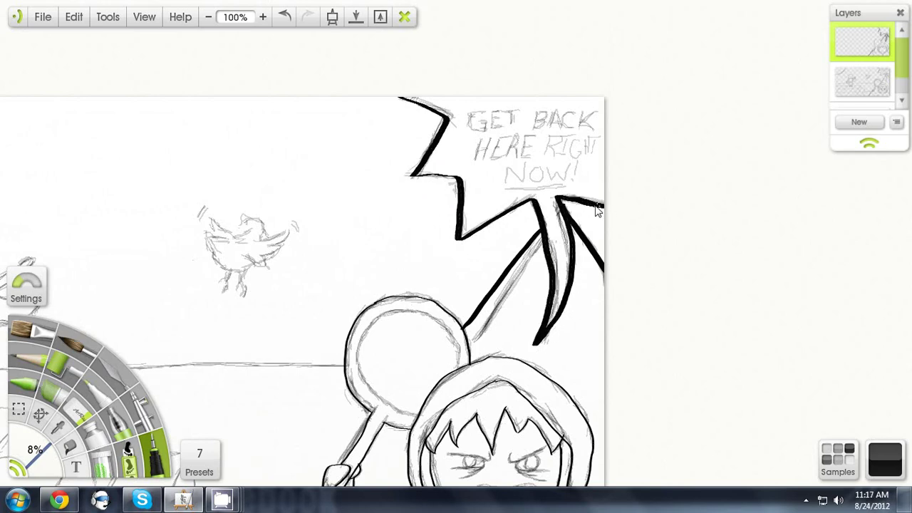
- Set the pen size to 3% and ink the hooded character's angry eyes and brows
scroll(380, 218, "down", 3)
scroll(453, 250, "up", 1)
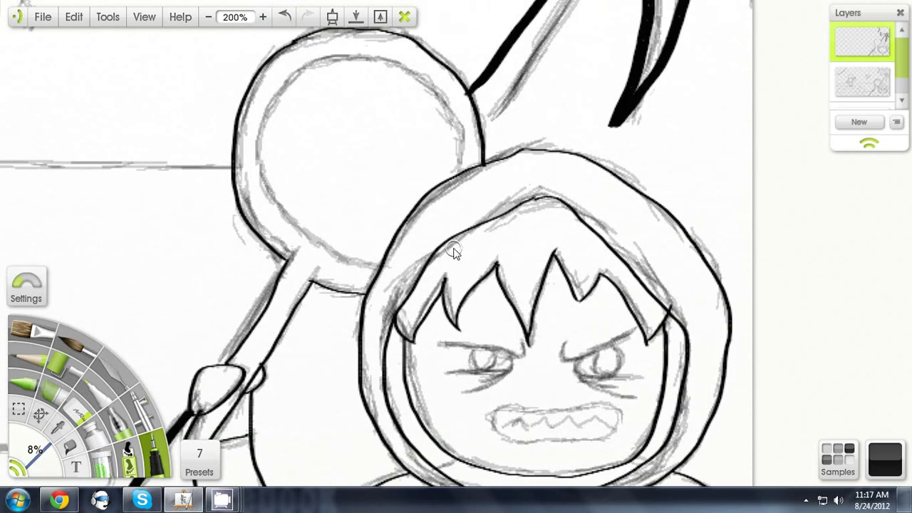
scroll(454, 249, "down", 3)
scroll(454, 249, "right", 1)
left_click_drag(48, 449, 49, 456)
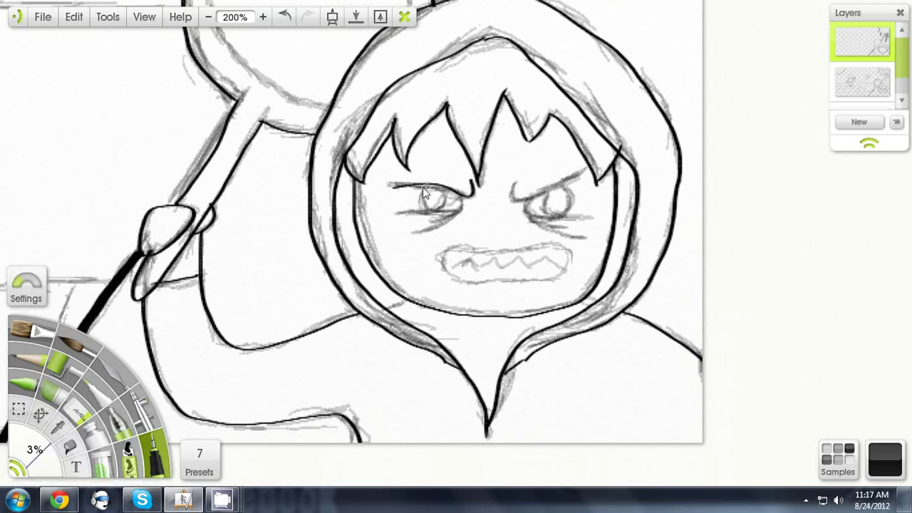
mouse_move(449, 215)
left_mouse_down()
mouse_move(412, 241)
mouse_move(453, 211)
mouse_move(415, 215)
mouse_move(446, 191)
mouse_move(421, 200)
left_mouse_up()
left_click_drag(516, 185, 586, 169)
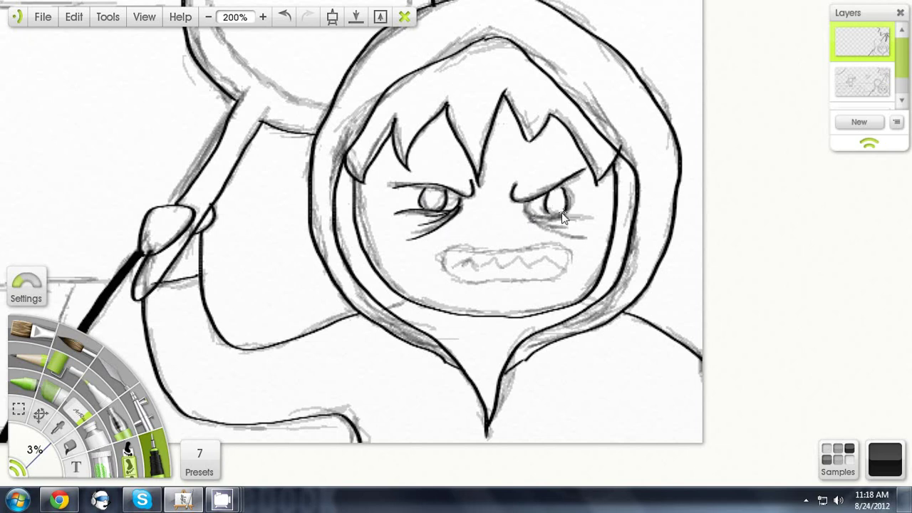
- Ink the creases under the second eye and the gritted mouth with its jagged teeth line
left_click_drag(538, 221, 588, 216)
left_click_drag(589, 238, 542, 224)
mouse_move(446, 274)
left_mouse_down()
mouse_move(515, 280)
mouse_move(574, 257)
mouse_move(445, 249)
mouse_move(472, 262)
mouse_move(564, 261)
left_mouse_up()
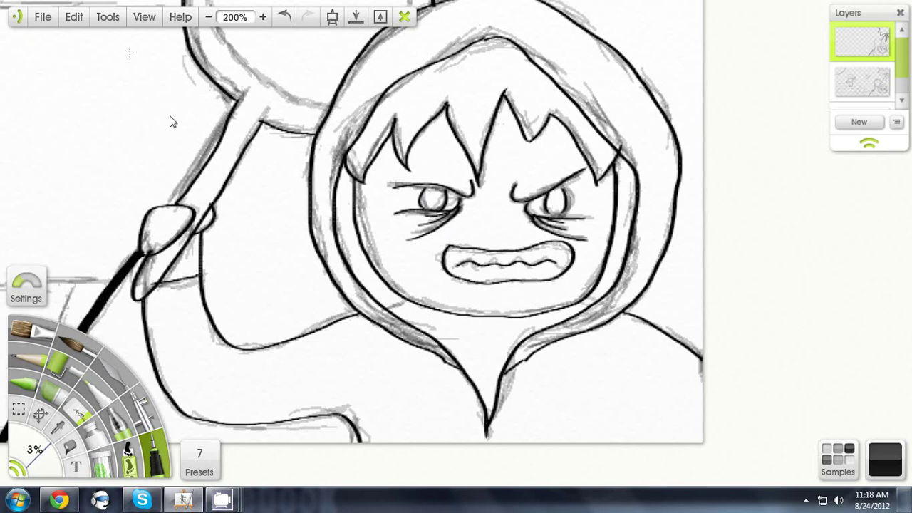
- Ink the inner circle of the round head behind the hooded character
left_click(212, 19)
left_click(213, 19)
left_click_drag(290, 153, 378, 236)
left_click(265, 18)
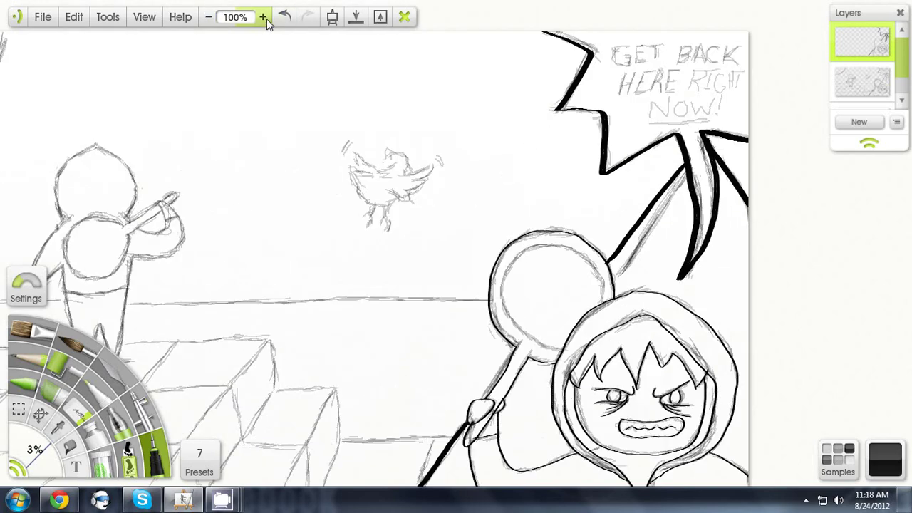
left_click(264, 18)
left_click_drag(768, 352, 474, 231)
left_click_drag(450, 186, 400, 139)
mouse_move(307, 127)
left_mouse_down()
mouse_move(254, 227)
mouse_move(298, 292)
mouse_move(373, 325)
mouse_move(303, 128)
mouse_move(344, 119)
mouse_move(427, 148)
left_mouse_up()
- Ink the outline of the lowest floor section beside the thick pole with the ink pen at 3% size
key("p")
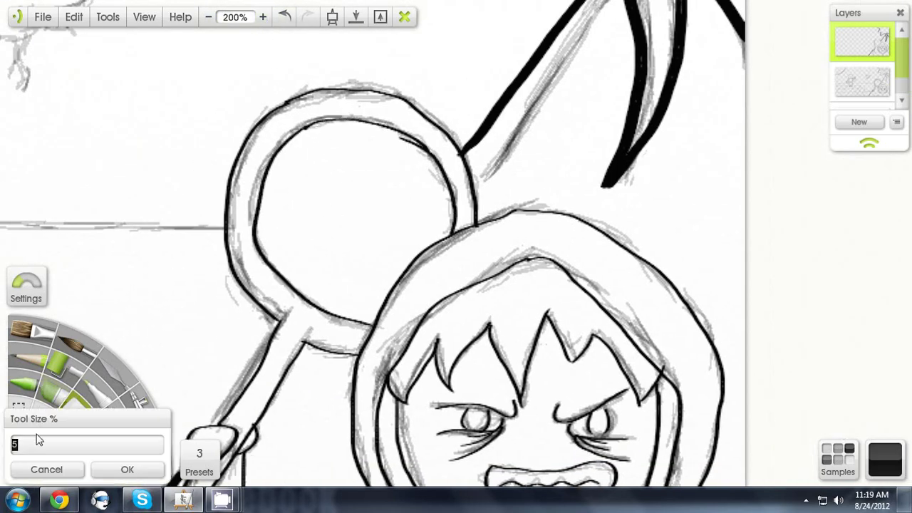
left_click(210, 19)
left_click_drag(228, 145, 404, 207)
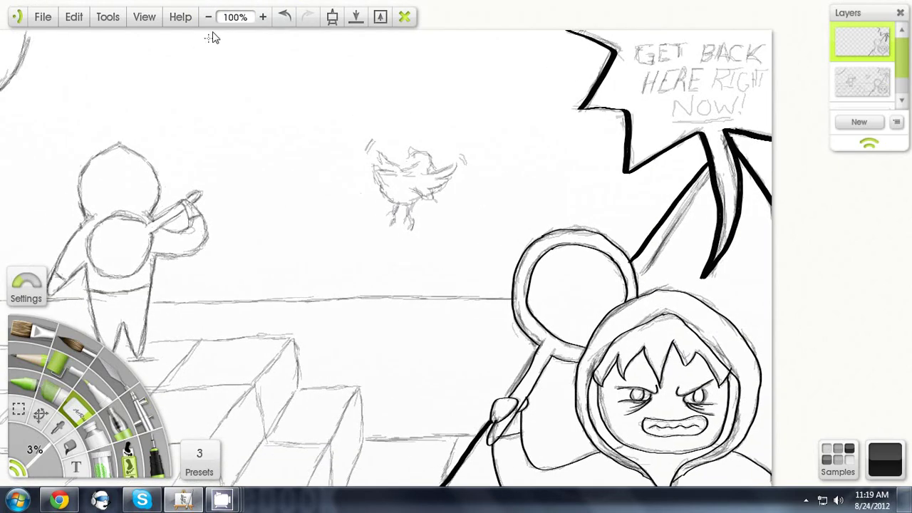
left_click(157, 453)
left_click_drag(240, 396, 329, 251)
left_click(263, 18)
mouse_move(449, 346)
left_mouse_down()
mouse_move(433, 185)
mouse_move(381, 210)
left_mouse_up()
left_click_drag(566, 197, 530, 288)
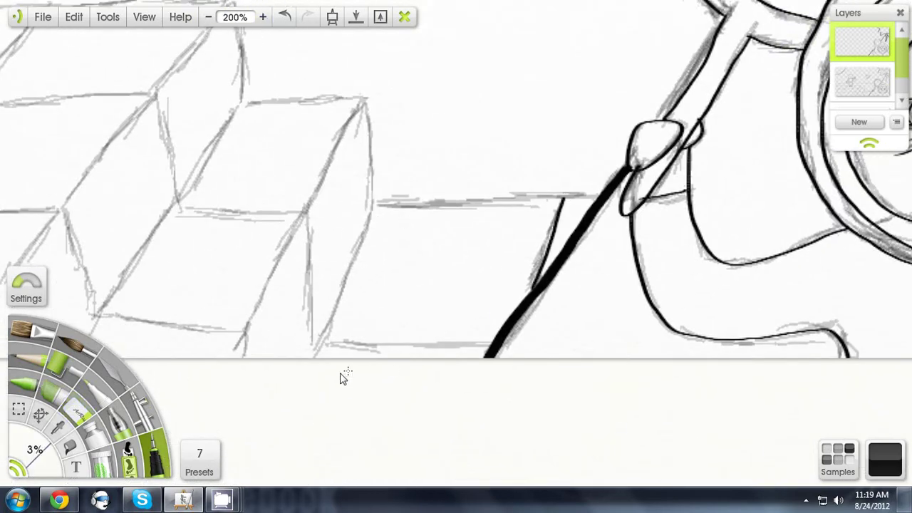
left_click_drag(323, 343, 399, 347)
mouse_move(313, 356)
left_mouse_down()
mouse_move(378, 204)
mouse_move(564, 203)
left_mouse_up()
- Ink the slanted and vertical edges of the lowest stair step's side
key("p")
key("i")
left_click_drag(362, 102, 232, 356)
left_click_drag(306, 214, 316, 344)
left_click_drag(365, 101, 373, 205)
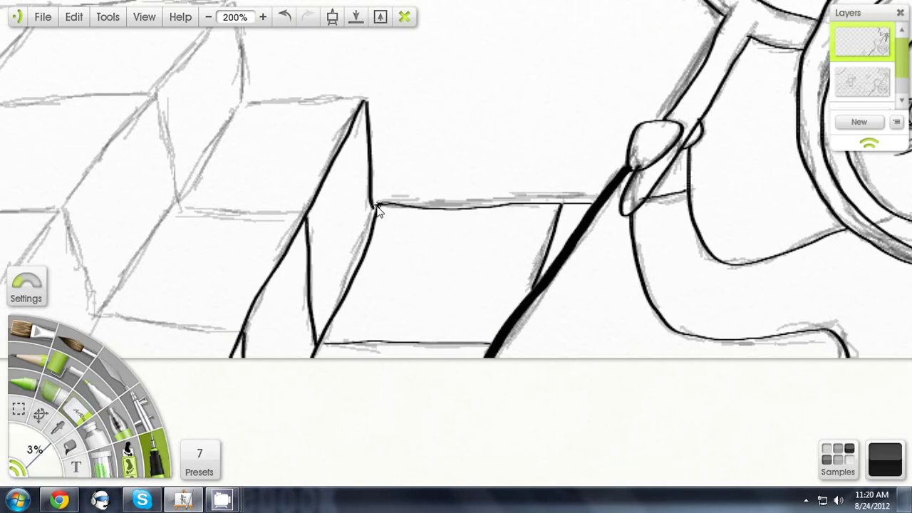
- Ink the middle stair step's back edge, long slanted edge and two cross lines
left_click_drag(106, 100, 323, 147)
left_click_drag(458, 150, 581, 149)
left_click_drag(456, 151, 283, 417)
left_click_drag(317, 360, 456, 379)
left_click_drag(394, 253, 520, 264)
- Ink the upper step's vertical edges and the long slanted edge of the platform above it
left_click_drag(372, 137, 392, 249)
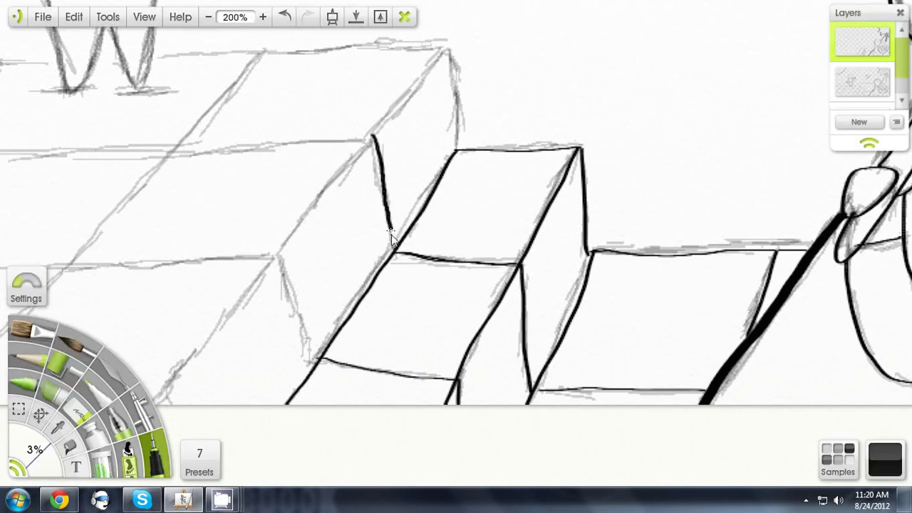
left_click_drag(279, 255, 320, 361)
mouse_move(447, 45)
left_mouse_down()
mouse_move(455, 140)
mouse_move(373, 136)
mouse_move(155, 401)
left_mouse_up()
left_click_drag(438, 213, 399, 188)
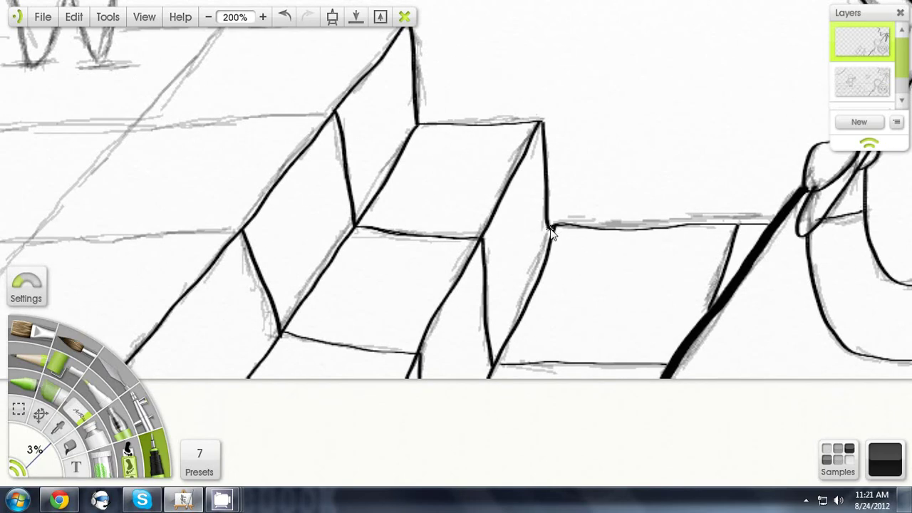
left_click_drag(551, 229, 568, 192)
- Ink the three diagonal tile lines across the platform floor
left_click_drag(414, 147, 722, 245)
mouse_move(547, 87)
left_mouse_down()
mouse_move(365, 299)
mouse_move(226, 439)
left_mouse_up()
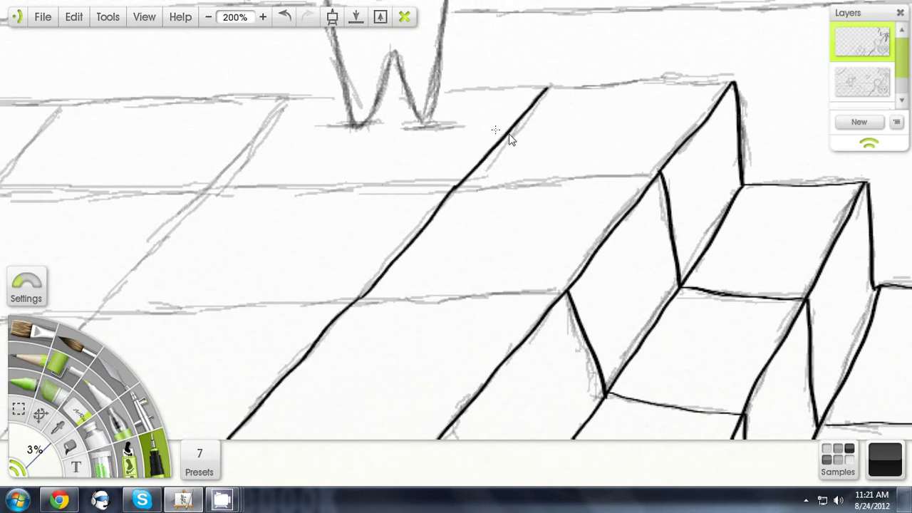
left_click_drag(510, 136, 869, 116)
left_click_drag(606, 129, 362, 421)
left_click_drag(420, 85, 228, 339)
- Ink the left part of the platform's lower and middle horizontal tile lines, redoing the uneven stroke
left_click_drag(227, 304, 458, 303)
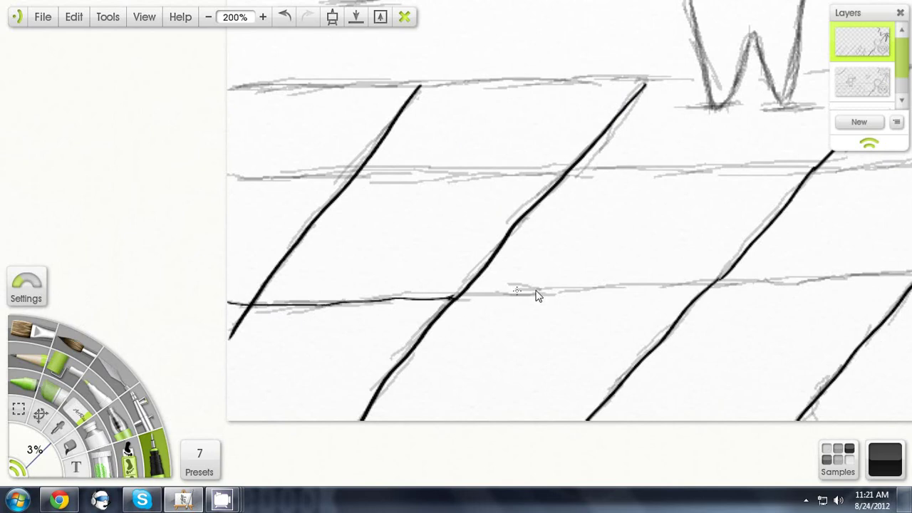
left_click_drag(538, 296, 713, 284)
mouse_move(573, 172)
left_mouse_down()
mouse_move(719, 170)
mouse_move(233, 180)
left_mouse_up()
key("ctrl+z")
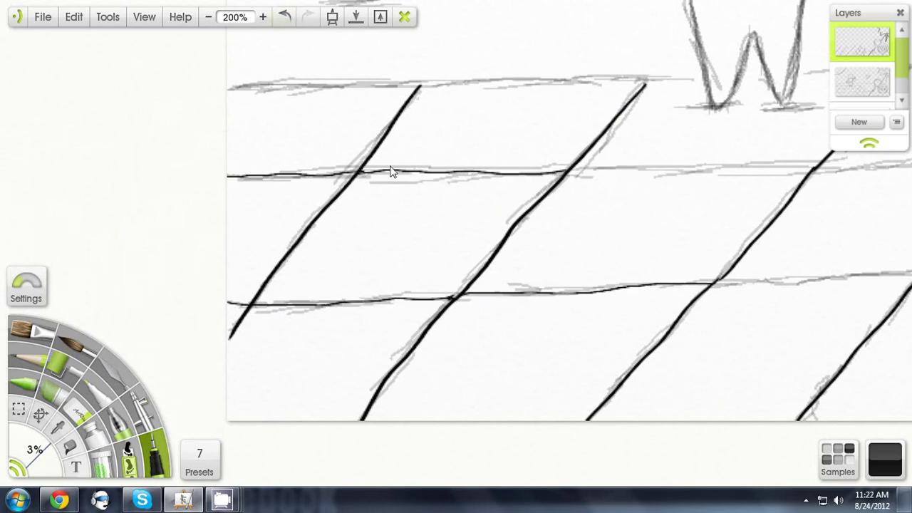
- Extend the middle and lower horizontal tile lines across to the platform's stair edge
left_click_drag(687, 212, 382, 244)
right_click(382, 244)
mouse_move(264, 203)
left_mouse_down()
mouse_move(709, 191)
mouse_move(513, 204)
left_mouse_up()
right_click(599, 200)
left_click(286, 14)
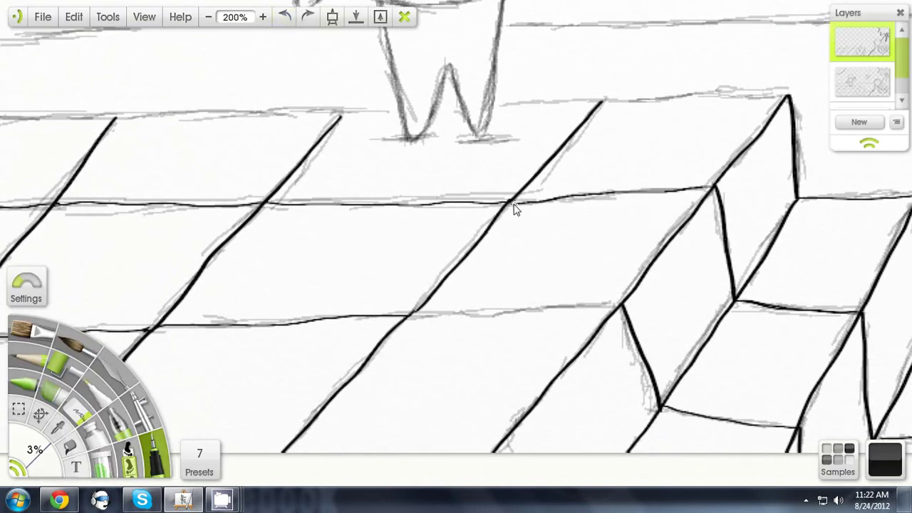
left_click_drag(409, 315, 627, 305)
- Ink the platform's back edge on both sides of the standing character and in the gap between the legs
left_click_drag(497, 102, 773, 98)
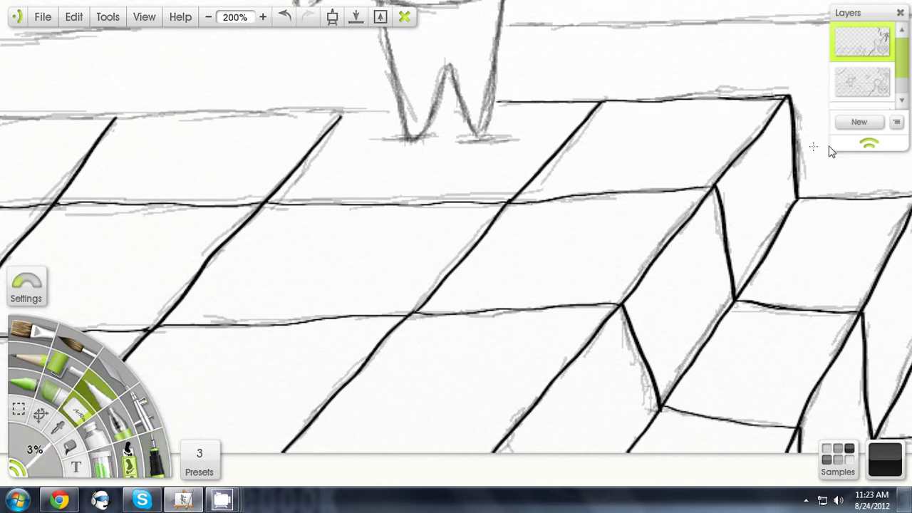
left_click_drag(304, 186, 580, 260)
left_click_drag(660, 184, 199, 192)
left_click(78, 410)
left_click(155, 454)
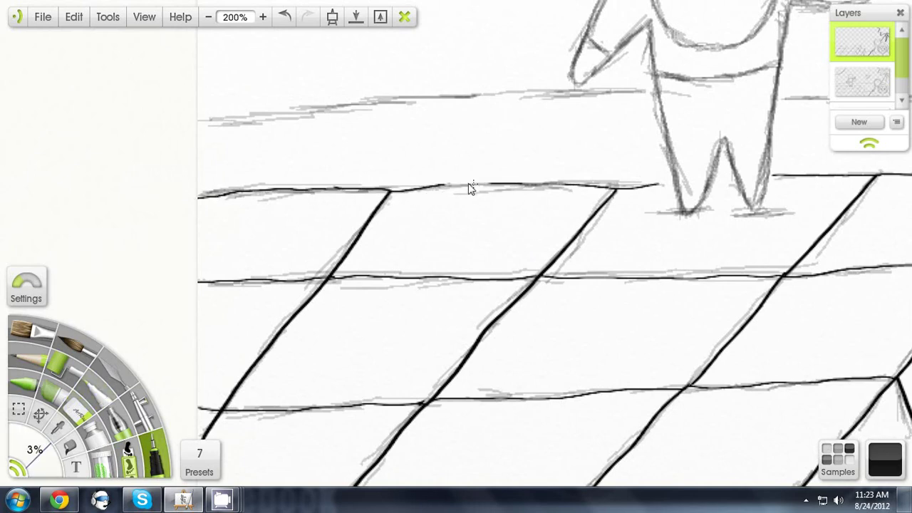
left_click_drag(445, 185, 489, 184)
left_click_drag(615, 57, 444, 98)
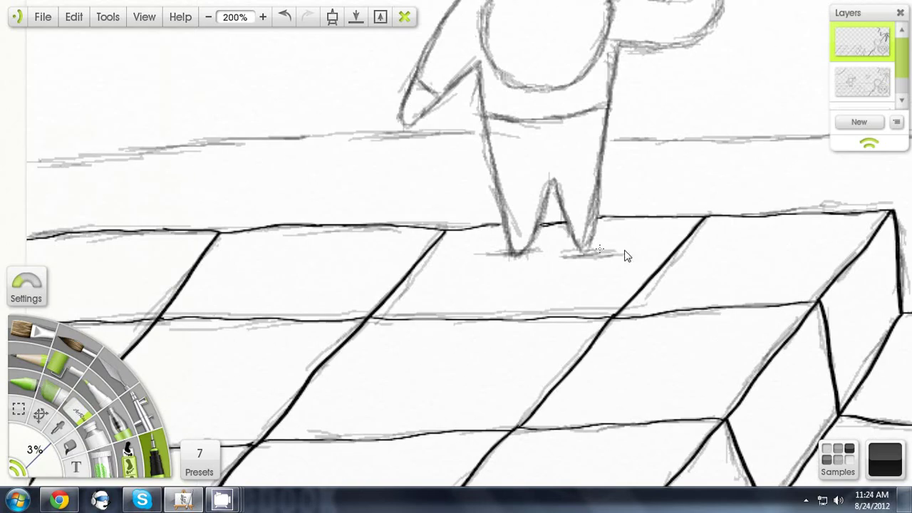
- Ink the outline of the standing character's two legs from waist to feet
left_click_drag(627, 255, 530, 274)
left_click(209, 17)
left_click(208, 17)
left_click(265, 17)
left_click(264, 18)
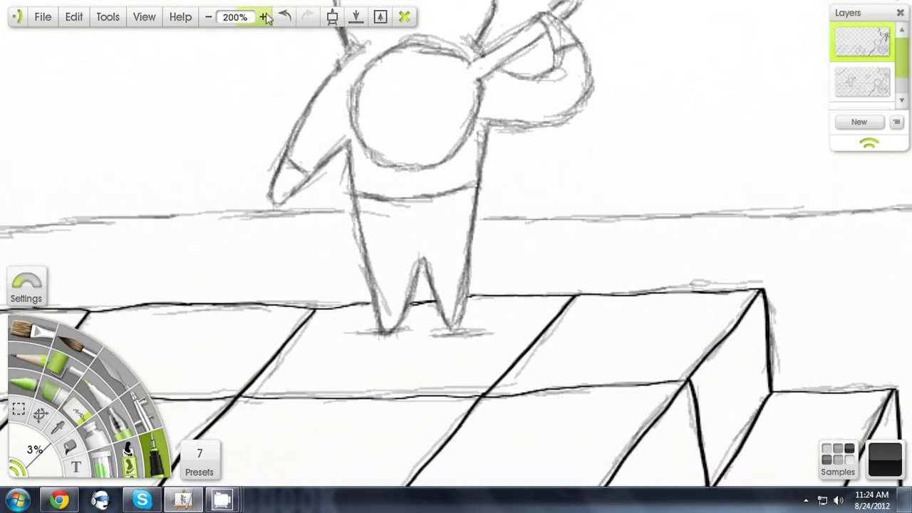
mouse_move(354, 192)
left_mouse_down()
mouse_move(387, 336)
mouse_move(443, 320)
mouse_move(478, 193)
left_mouse_up()
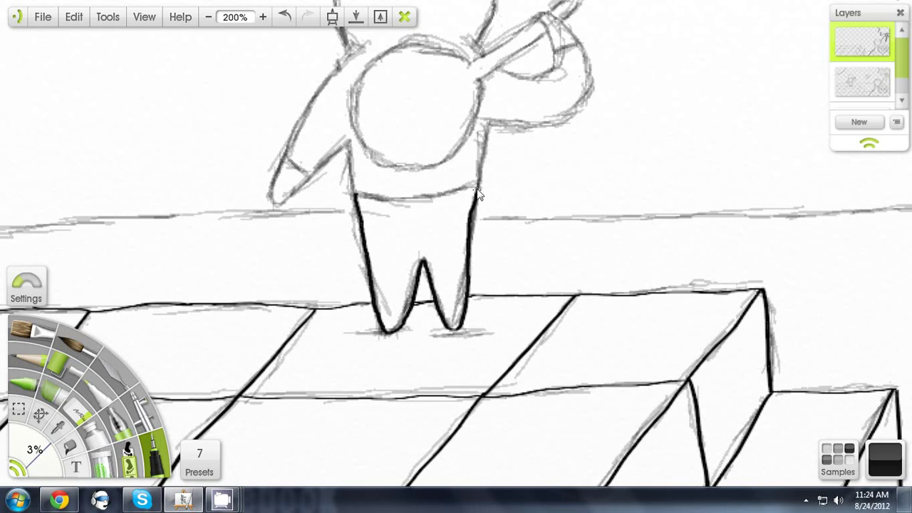
- Ink the standing character's lowered arm with its cuff, the torso sides and the waistline
left_click_drag(349, 141, 357, 196)
mouse_move(349, 142)
left_mouse_down()
mouse_move(286, 156)
mouse_move(353, 50)
left_mouse_up()
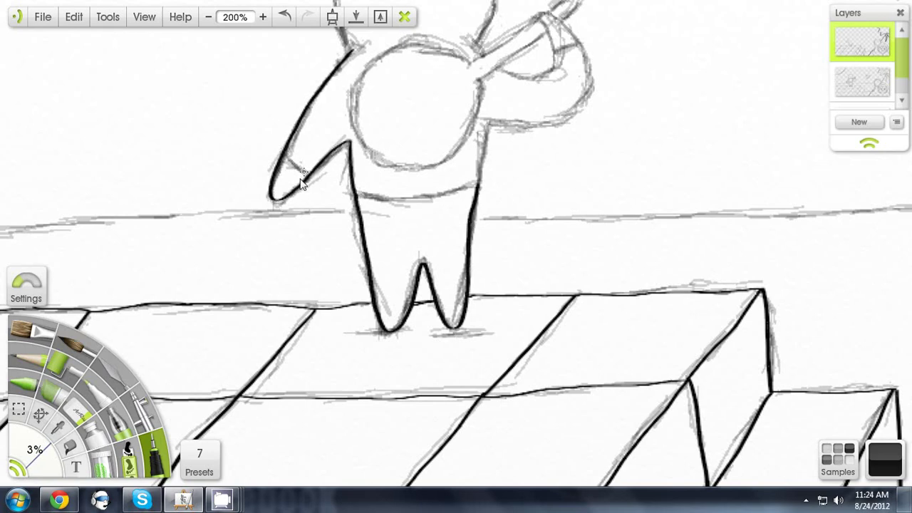
mouse_move(354, 192)
left_mouse_down()
mouse_move(477, 184)
mouse_move(491, 130)
left_mouse_up()
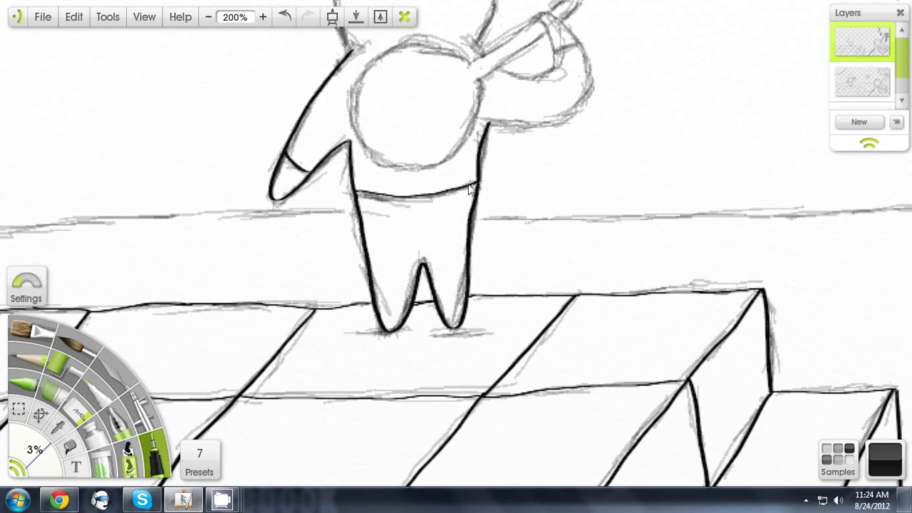
- Redraw the side of the standing character's torso and ink the raised arm with its cuff and hand
key("ctrl+z")
left_click_drag(475, 187, 491, 123)
scroll(479, 120, "up", 5)
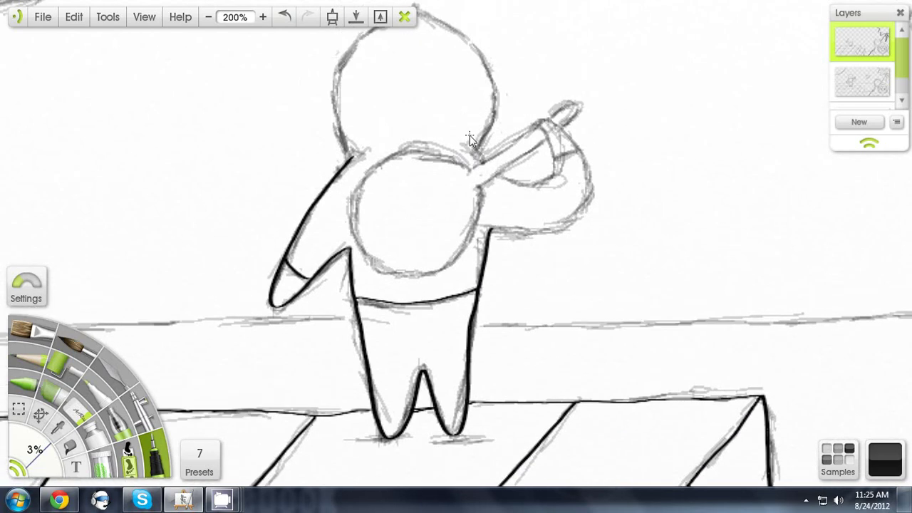
left_click_drag(549, 176, 505, 206)
mouse_move(541, 150)
left_mouse_down()
mouse_move(563, 163)
mouse_move(574, 248)
mouse_move(495, 260)
mouse_move(538, 251)
left_mouse_up()
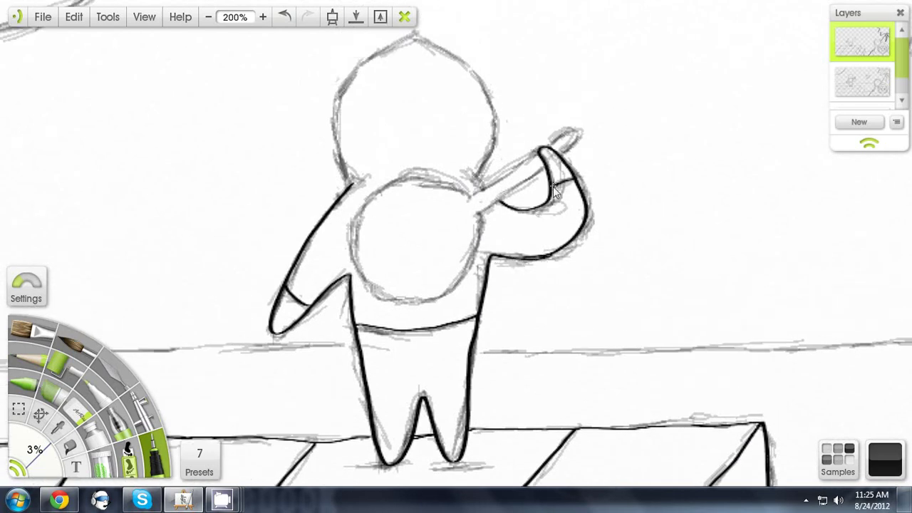
- Ink the stick over the shoulder, the round bundle on the back and the standing character's hood outline
mouse_move(567, 156)
left_mouse_down()
mouse_move(563, 134)
mouse_move(534, 178)
mouse_move(486, 196)
mouse_move(360, 211)
mouse_move(430, 301)
mouse_move(481, 211)
mouse_move(470, 192)
left_mouse_up()
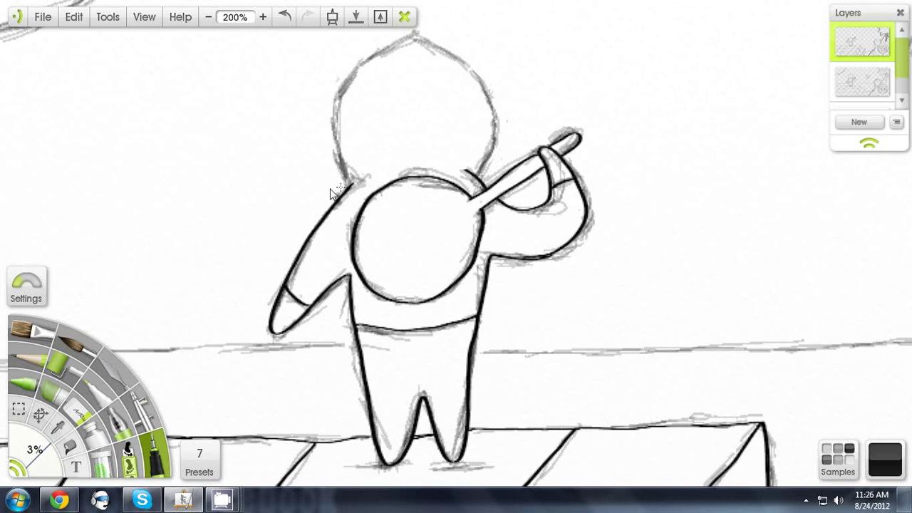
scroll(351, 175, "down", 1)
scroll(351, 175, "up", 3)
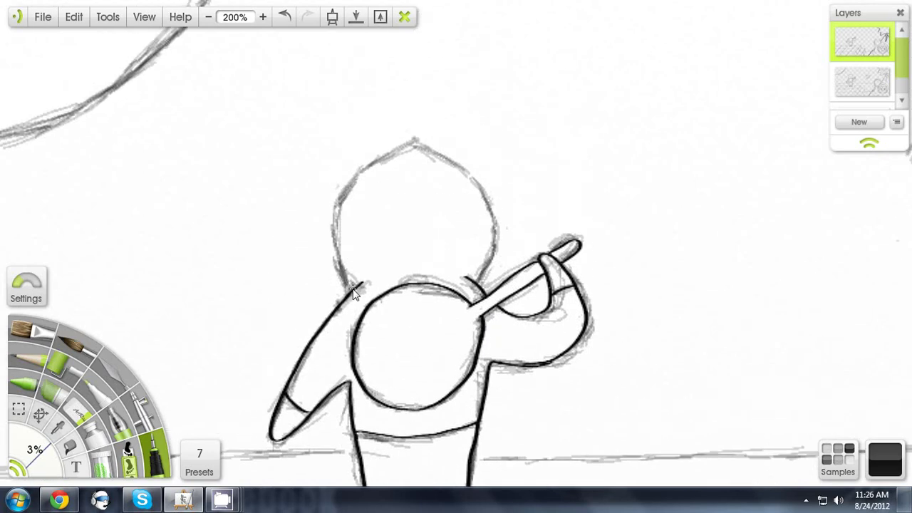
mouse_move(353, 288)
left_mouse_down()
mouse_move(365, 169)
mouse_move(468, 179)
mouse_move(476, 279)
left_mouse_up()
- Ink the flying bird's motion marks, both feathered wings and the rounded underside of the body
mouse_move(548, 237)
left_mouse_down()
mouse_move(349, 205)
mouse_move(54, 257)
left_mouse_up()
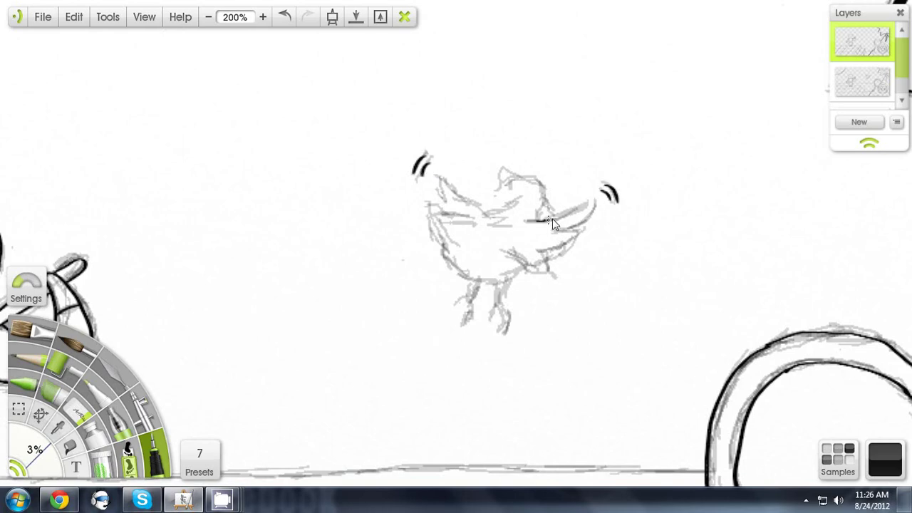
mouse_move(552, 221)
left_mouse_down()
mouse_move(563, 234)
mouse_move(541, 252)
left_mouse_up()
mouse_move(470, 218)
left_mouse_down()
mouse_move(436, 257)
mouse_move(522, 262)
left_mouse_up()
left_click_drag(464, 206, 441, 208)
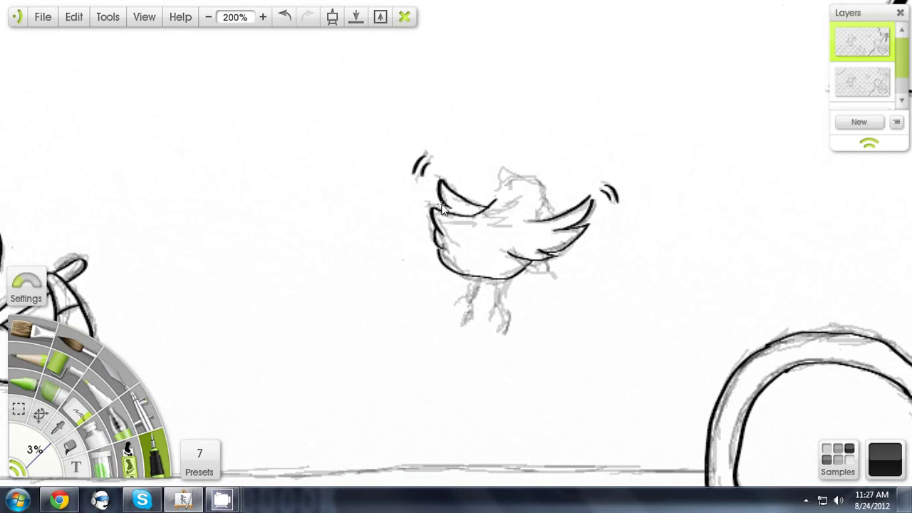
- Ink the bird's head, beak and both clawed legs
double_click(209, 19)
double_click(209, 18)
left_click(264, 17)
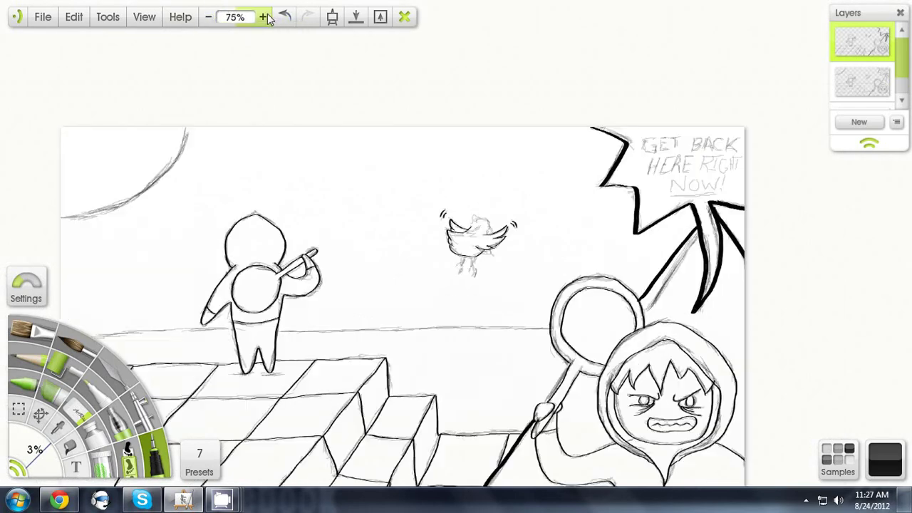
double_click(263, 17)
double_click(263, 17)
left_click_drag(357, 136, 199, 165)
mouse_move(359, 210)
left_mouse_down()
mouse_move(426, 189)
mouse_move(417, 225)
mouse_move(396, 237)
left_mouse_up()
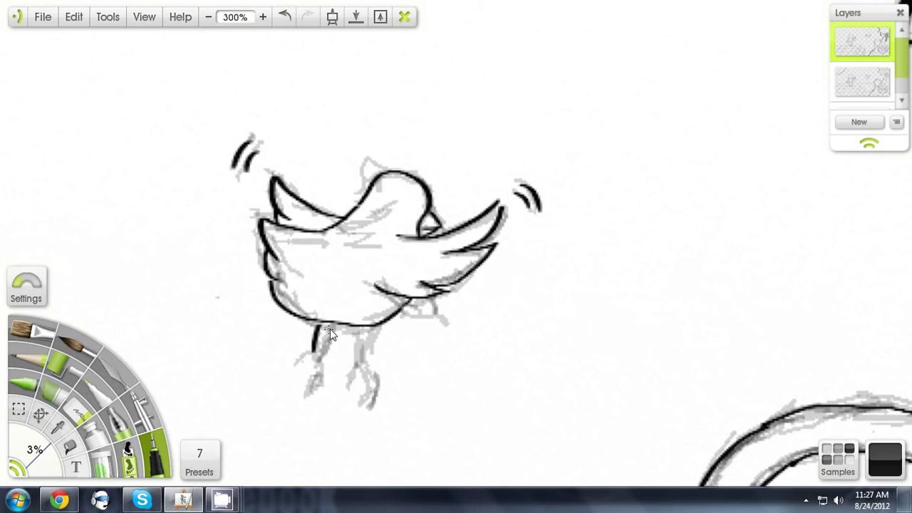
mouse_move(362, 335)
left_mouse_down()
mouse_move(366, 406)
mouse_move(378, 403)
left_mouse_up()
left_click_drag(332, 347, 303, 390)
- Ink the large sun curve across the canvas's upper corner
left_click(208, 17)
left_click(208, 18)
left_click(208, 17)
left_click_drag(387, 198, 536, 208)
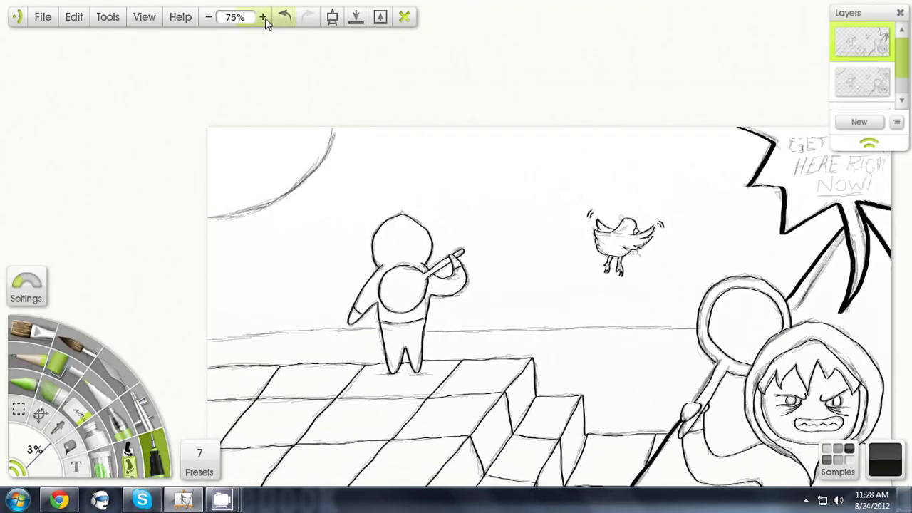
left_click(263, 18)
left_click(264, 19)
left_click_drag(132, 112, 469, 257)
key("Tab")
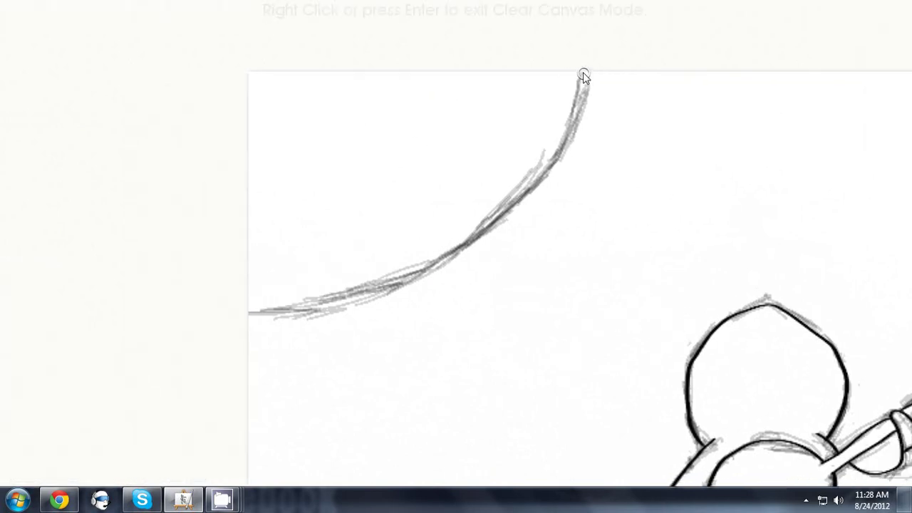
mouse_move(584, 75)
left_mouse_down()
mouse_move(513, 204)
mouse_move(338, 303)
mouse_move(247, 316)
left_mouse_up()
- Set the pen size to 5% and ink the horizon line on both sides of the standing character up to the hoop
mouse_move(486, 457)
left_mouse_down()
mouse_move(306, 109)
mouse_move(321, 107)
left_mouse_up()
left_click_drag(43, 454, 62, 466)
left_click_drag(336, 287, 428, 258)
left_click_drag(637, 234, 177, 271)
scroll(2, 248, "right", 5)
scroll(2, 248, "right", 2)
scroll(2, 248, "down", 1)
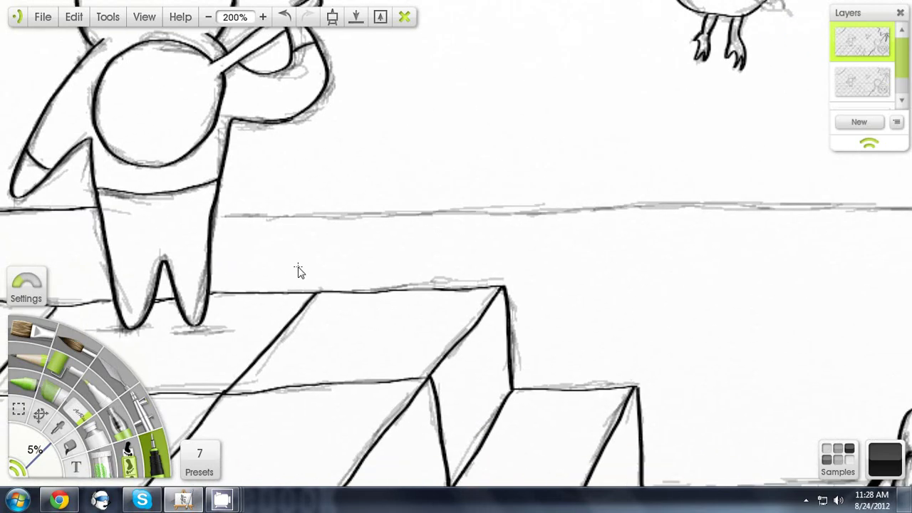
mouse_move(223, 218)
left_mouse_down()
mouse_move(454, 212)
mouse_move(228, 204)
mouse_move(723, 199)
left_mouse_up()
scroll(483, 175, "right", 6)
- Hide the pencil sketch layer and add a new empty layer directly beneath the line art layer
double_click(208, 17)
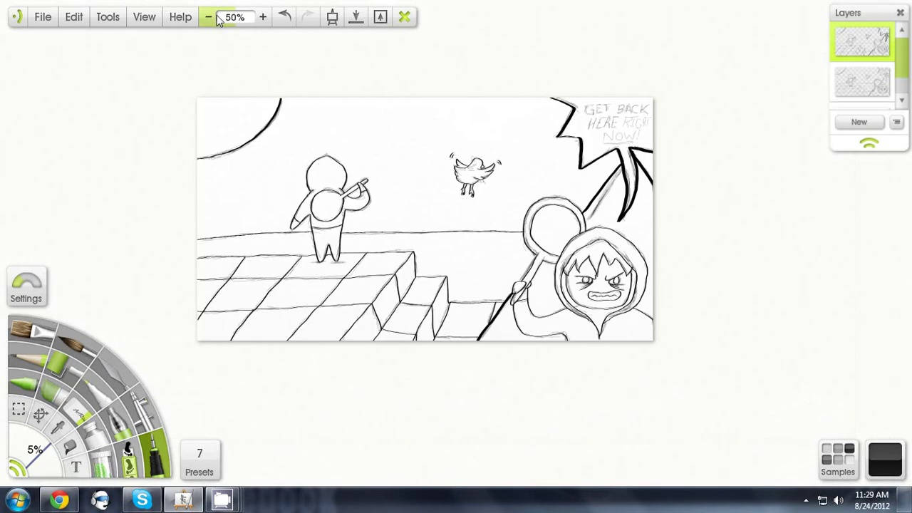
left_click(839, 72)
left_click(43, 17)
left_click(79, 72)
left_click(862, 83)
left_click(860, 122)
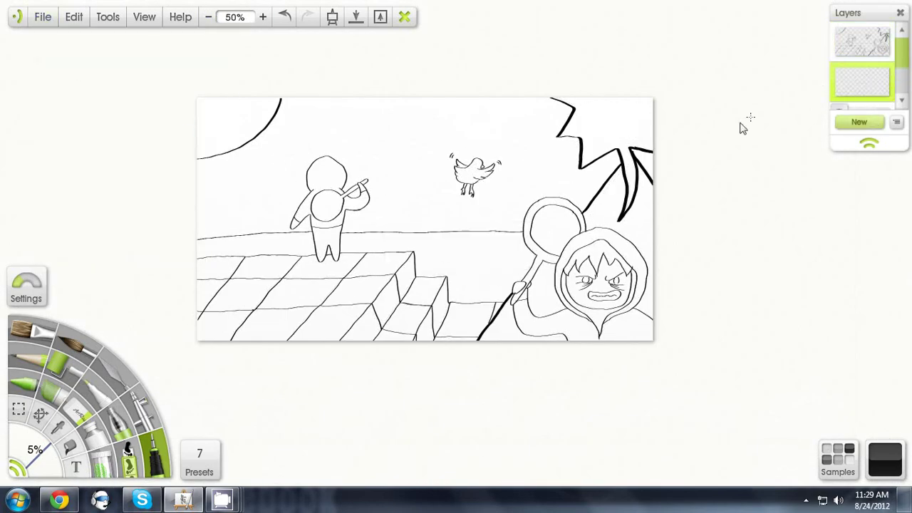
scroll(668, 375, "up", 2)
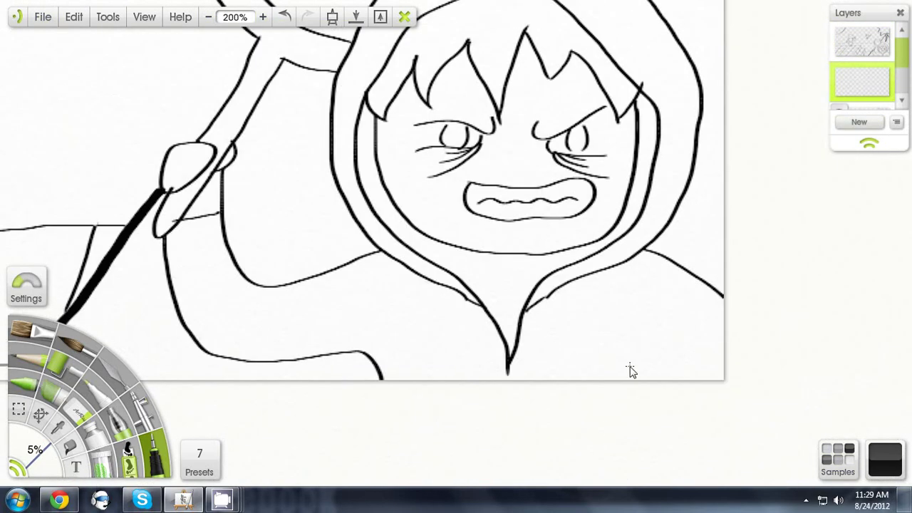
left_click_drag(382, 255, 376, 344)
left_click(42, 450)
type("3")
key("Return")
left_click(285, 16)
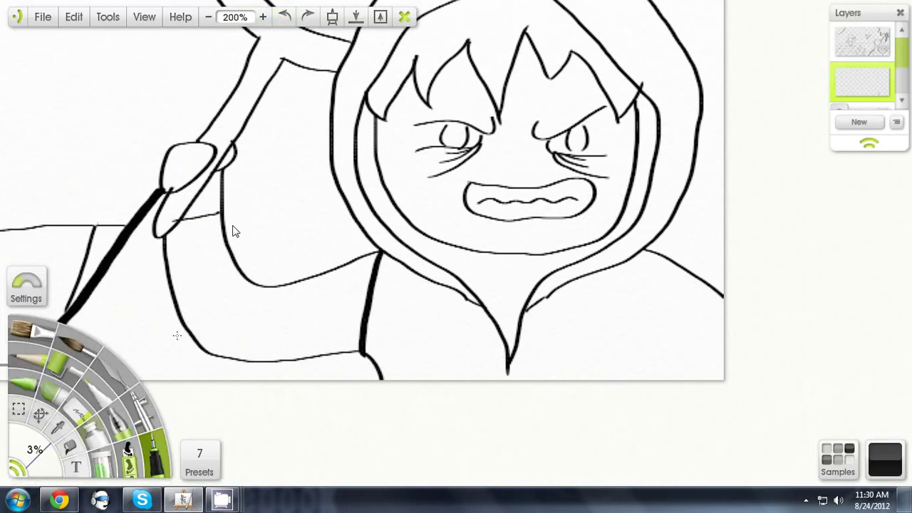
- Set the pen size to 2% and ink the shoulder seam of the hooded character's raised arm
left_click(37, 450)
type("2")
key("Return")
left_click_drag(382, 250, 371, 361)
key("ctrl+z")
- Set the pen size to 3% and ink the first chest stripe from the raised arm's seam to the hood
left_click(44, 452)
type("3")
key("Return")
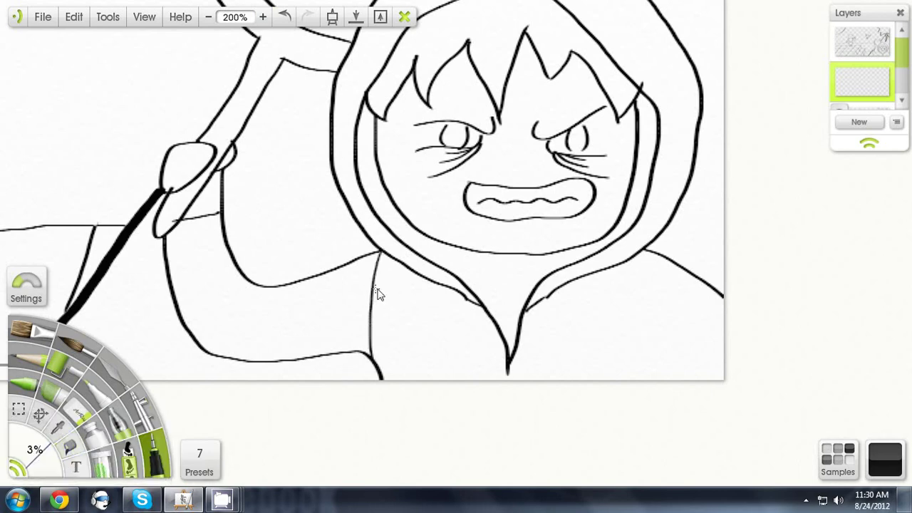
left_click_drag(372, 290, 437, 284)
- Set the pen size to 2% and ink the shoulder seam of the hooded character's other arm
left_click(40, 450)
type("2")
key("Return")
left_click_drag(656, 253, 668, 382)
- Set the pen size to 3% and ink the remaining horizontal stripes across the hooded character's chest
left_click(35, 449)
type("3")
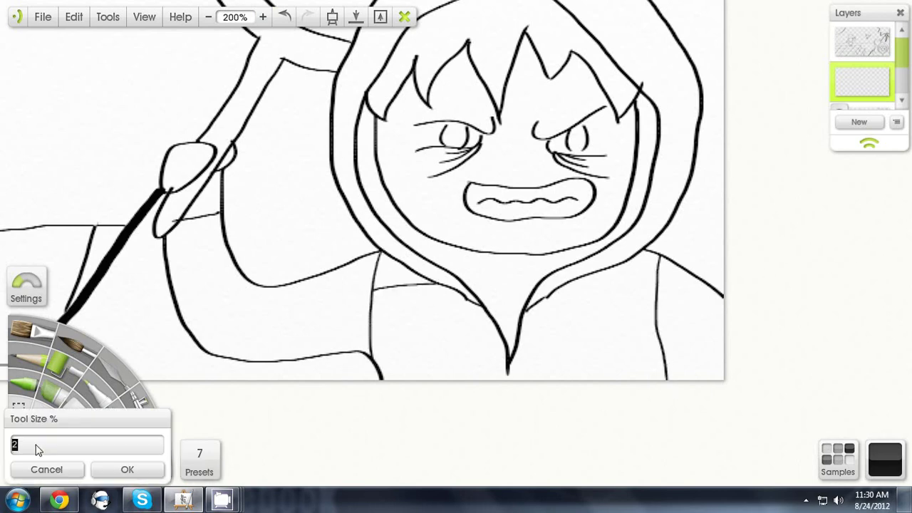
key("Return")
left_click_drag(557, 288, 657, 292)
left_click_drag(656, 334, 549, 332)
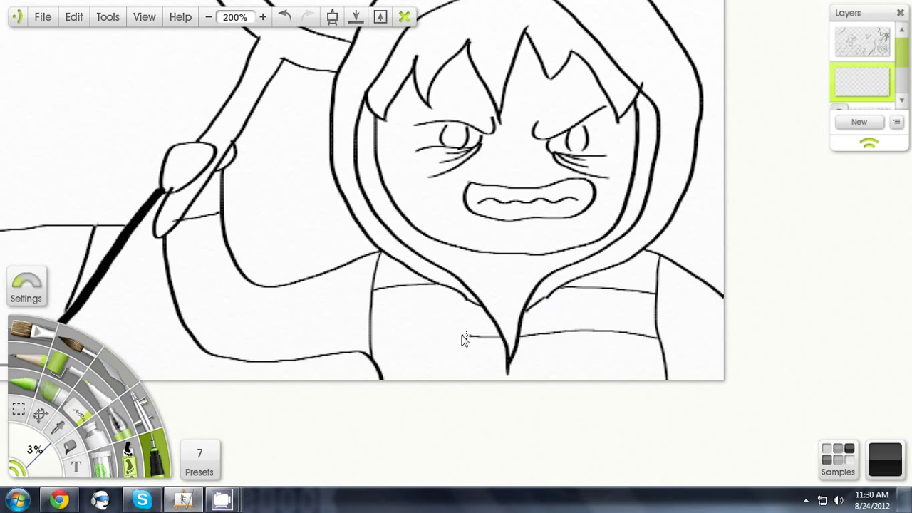
left_click_drag(464, 339, 369, 346)
left_click_drag(380, 380, 650, 377)
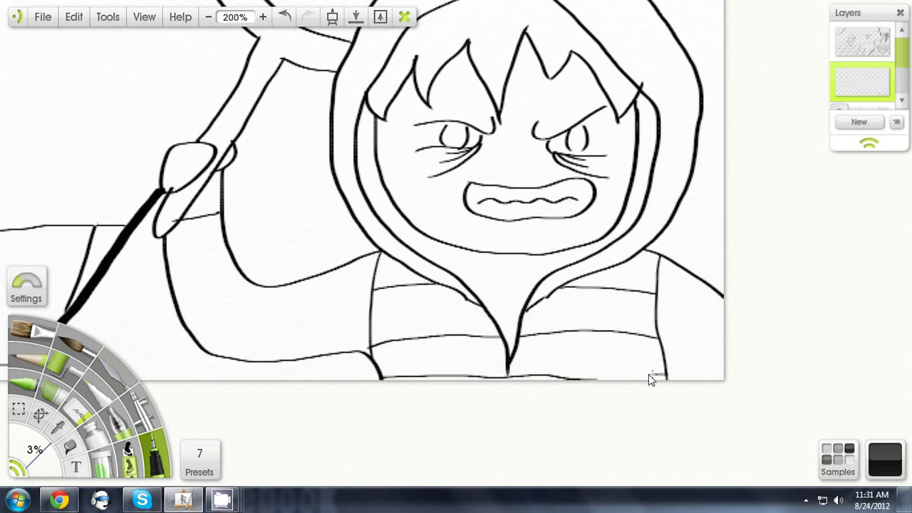
- Ink the stripes across the hooded character's raised sleeve, following its bend from shoulder to cuff
left_click(80, 412)
left_click(153, 455)
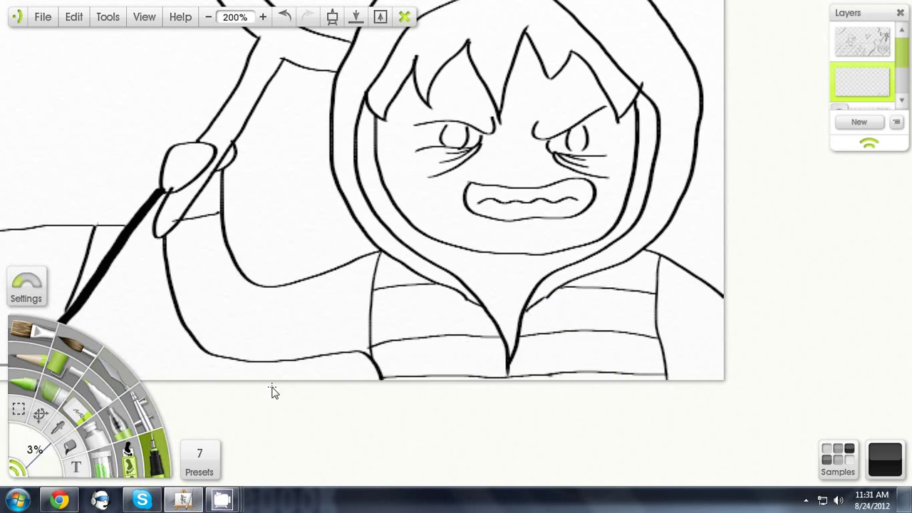
left_click_drag(344, 267, 335, 362)
left_click_drag(305, 281, 299, 360)
mouse_move(272, 286)
left_mouse_down()
mouse_move(263, 361)
mouse_move(210, 354)
left_mouse_up()
left_click_drag(216, 280, 176, 304)
left_click_drag(227, 248, 170, 265)
- Erase the overshooting line ends at the hooded character's hand and cuff on the line art layer
left_click(78, 410)
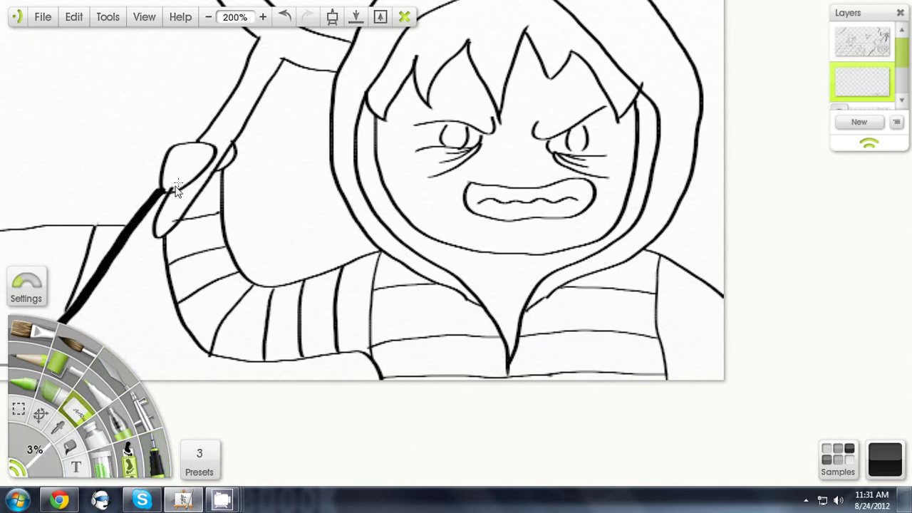
left_click(864, 41)
left_click_drag(175, 222, 174, 194)
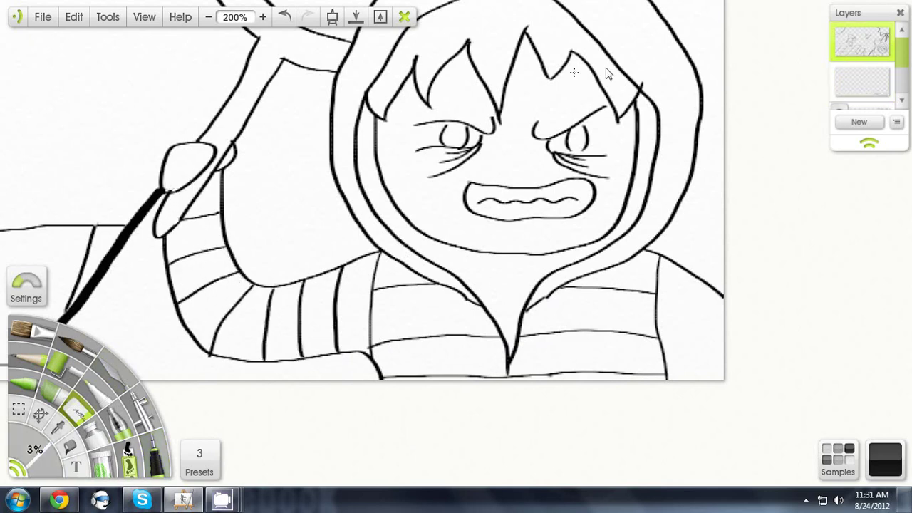
- Ink the stripes across the hooded character's other sleeve on the stripe layer
left_click(862, 82)
left_click(154, 456)
left_click_drag(685, 272, 658, 292)
left_click_drag(716, 292, 661, 336)
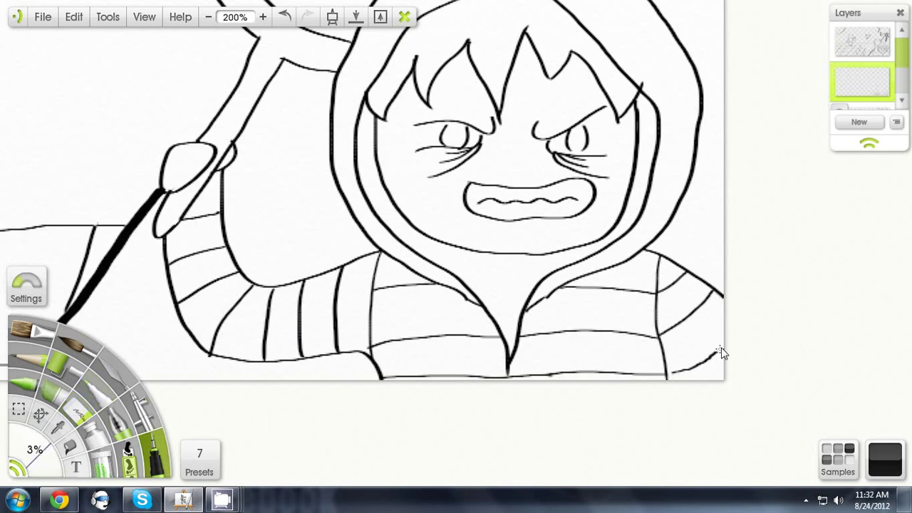
left_click_drag(722, 345, 667, 375)
left_click(83, 417)
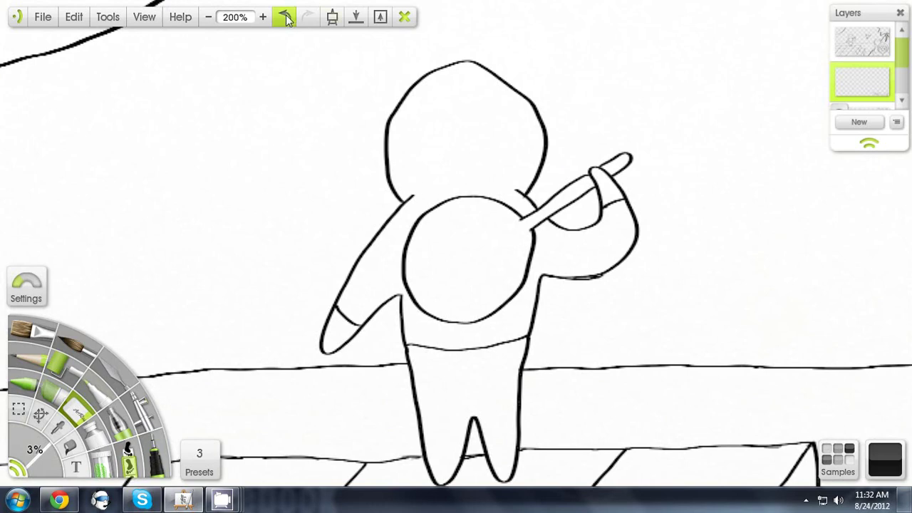
- Undo the last change and ink stripes across the standing character's sleeves, shoulders and lower torso
left_click(285, 17)
left_click(153, 453)
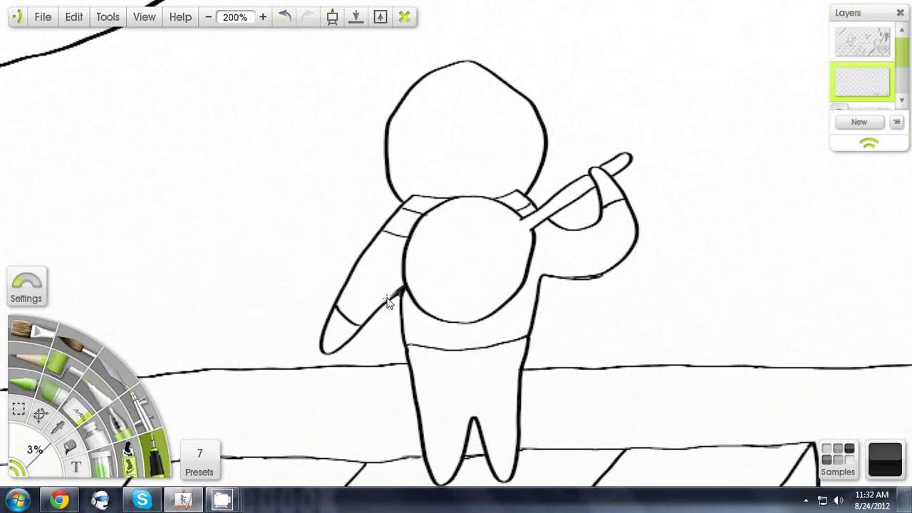
left_click_drag(375, 243, 403, 254)
mouse_move(365, 258)
left_mouse_down()
mouse_move(396, 275)
mouse_move(390, 293)
left_mouse_up()
left_click_drag(353, 276, 362, 289)
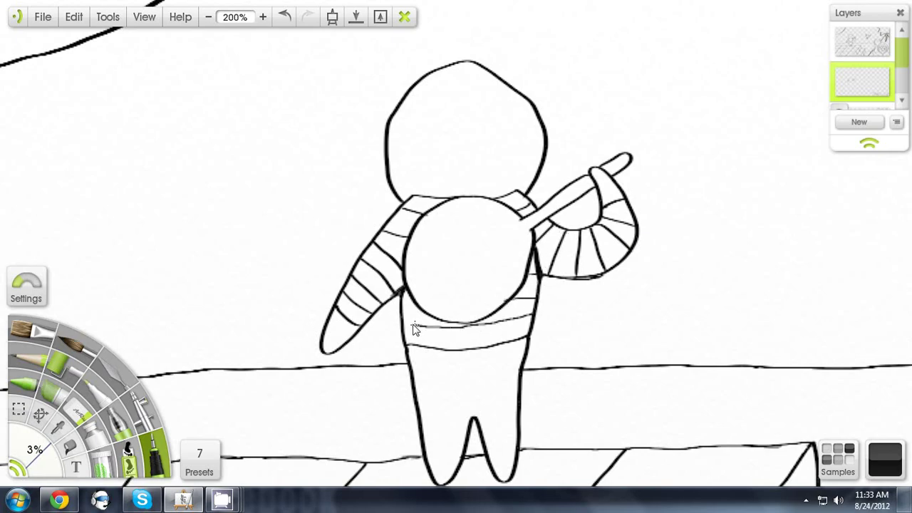
- Paint the sea between the horizon and the platform light blue on a new layer beneath the line art
scroll(368, 190, "down", 4)
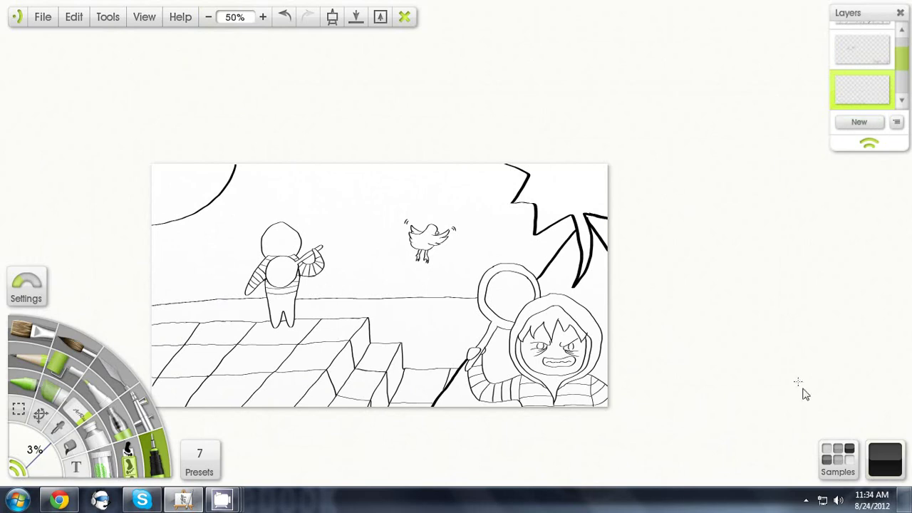
mouse_move(800, 391)
scroll(803, 388, "up", 2)
left_click_drag(34, 449, 280, 332)
mouse_move(116, 246)
left_mouse_down()
mouse_move(86, 253)
mouse_move(217, 232)
mouse_move(470, 257)
mouse_move(556, 246)
mouse_move(475, 230)
left_mouse_up()
key("ctrl+z")
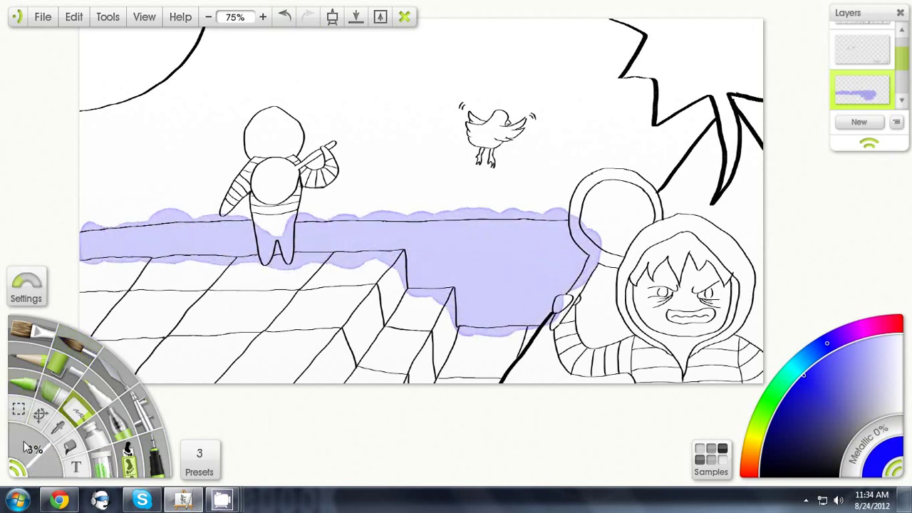
- Set the eraser size to 15% and remove the blue spilling past the pole, hand and sea's lower edge
left_click(35, 449)
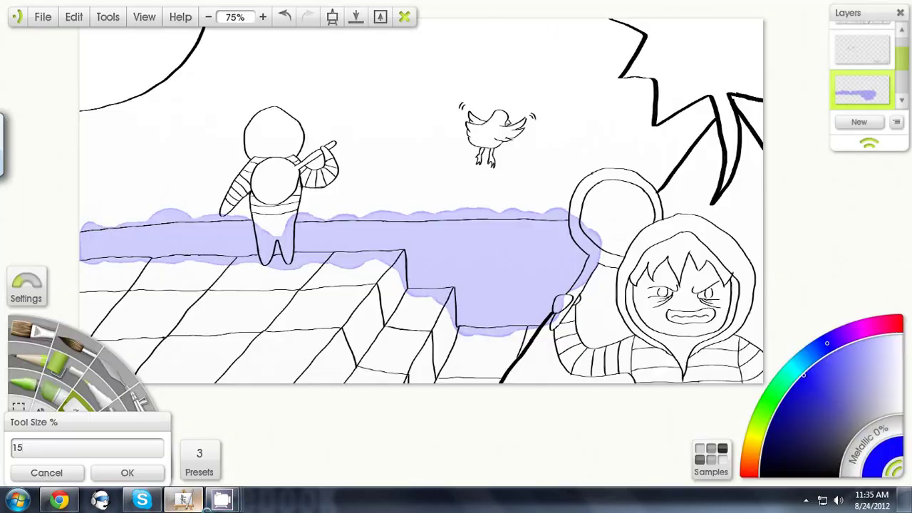
key("Return")
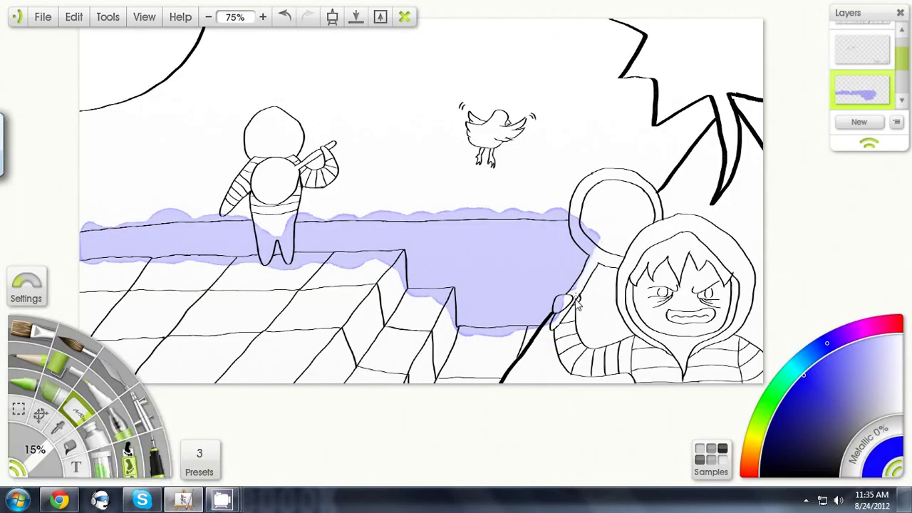
left_click(285, 16)
scroll(559, 267, "up", 4)
mouse_move(559, 267)
left_mouse_down()
mouse_move(289, 114)
mouse_move(460, 191)
left_mouse_up()
mouse_move(574, 149)
left_mouse_down()
mouse_move(459, 326)
mouse_move(473, 287)
left_mouse_up()
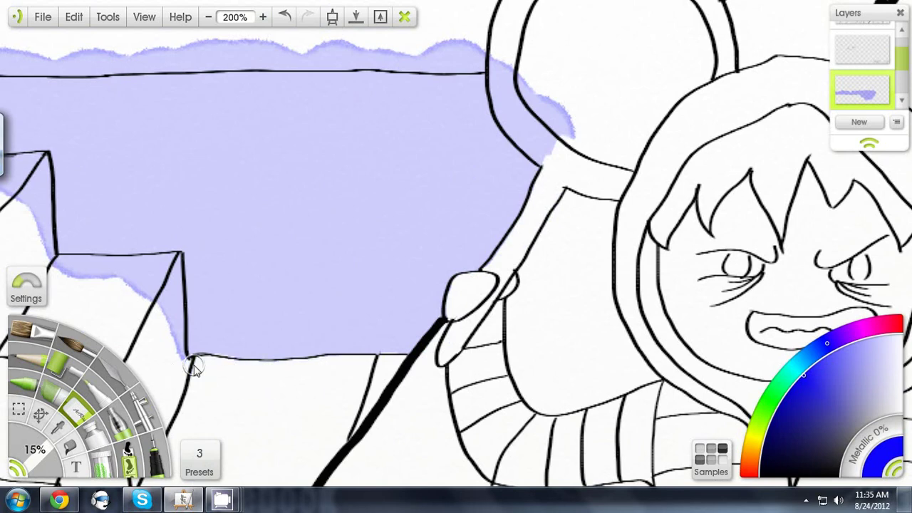
left_click_drag(193, 368, 414, 387)
- Erase the blue spilling over the stairs, the standing character's legs and the platform's back edge
mouse_move(278, 288)
left_mouse_down()
mouse_move(244, 181)
mouse_move(296, 246)
mouse_move(287, 250)
mouse_move(293, 196)
mouse_move(292, 215)
mouse_move(293, 202)
mouse_move(163, 233)
mouse_move(106, 221)
mouse_move(136, 216)
left_mouse_up()
left_click_drag(187, 230, 430, 261)
mouse_move(213, 193)
left_mouse_down()
mouse_move(543, 181)
mouse_move(467, 181)
mouse_move(573, 111)
mouse_move(522, 168)
mouse_move(481, 135)
left_mouse_up()
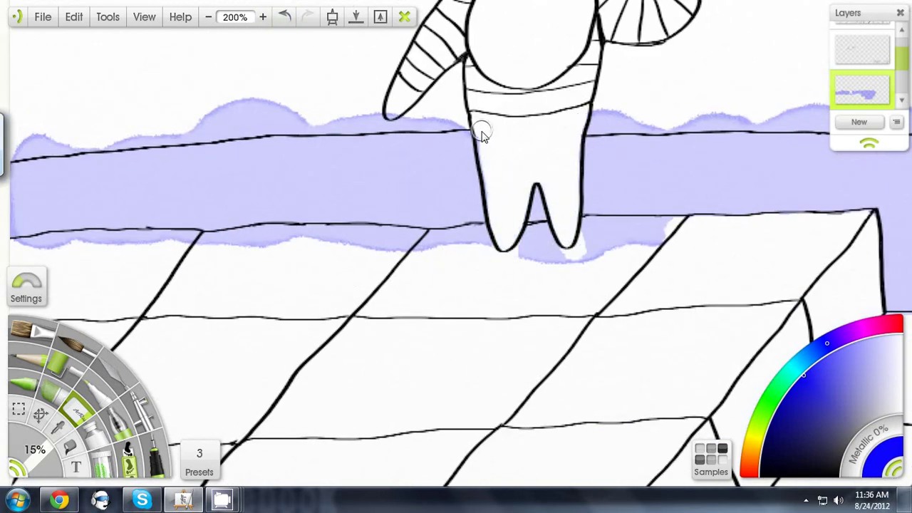
mouse_move(500, 271)
left_mouse_down()
mouse_move(570, 261)
mouse_move(627, 239)
mouse_move(591, 234)
mouse_move(590, 259)
mouse_move(527, 246)
left_mouse_up()
mouse_move(529, 232)
left_mouse_down()
mouse_move(517, 293)
mouse_move(650, 240)
left_mouse_up()
mouse_move(606, 256)
left_mouse_down()
mouse_move(431, 250)
mouse_move(351, 284)
mouse_move(267, 263)
mouse_move(188, 270)
mouse_move(223, 247)
mouse_move(250, 253)
mouse_move(139, 250)
left_mouse_up()
- Erase the blue spilling above the horizon line and inside the hoop and its rim
mouse_move(124, 158)
left_mouse_down()
mouse_move(267, 148)
mouse_move(149, 147)
mouse_move(258, 147)
mouse_move(438, 119)
mouse_move(362, 137)
mouse_move(509, 131)
left_mouse_up()
left_click(285, 16)
mouse_move(876, 201)
left_mouse_down()
mouse_move(424, 218)
mouse_move(326, 237)
left_mouse_up()
mouse_move(172, 159)
left_mouse_down()
mouse_move(262, 153)
mouse_move(199, 166)
left_mouse_up()
mouse_move(354, 151)
left_mouse_down()
mouse_move(494, 166)
mouse_move(370, 153)
mouse_move(335, 167)
left_mouse_up()
left_click_drag(584, 82, 364, 242)
right_click(232, 179)
mouse_move(342, 293)
left_mouse_down()
mouse_move(232, 178)
mouse_move(230, 271)
left_mouse_up()
right_click(232, 179)
left_click_drag(202, 207, 384, 203)
key("ctrl+y")
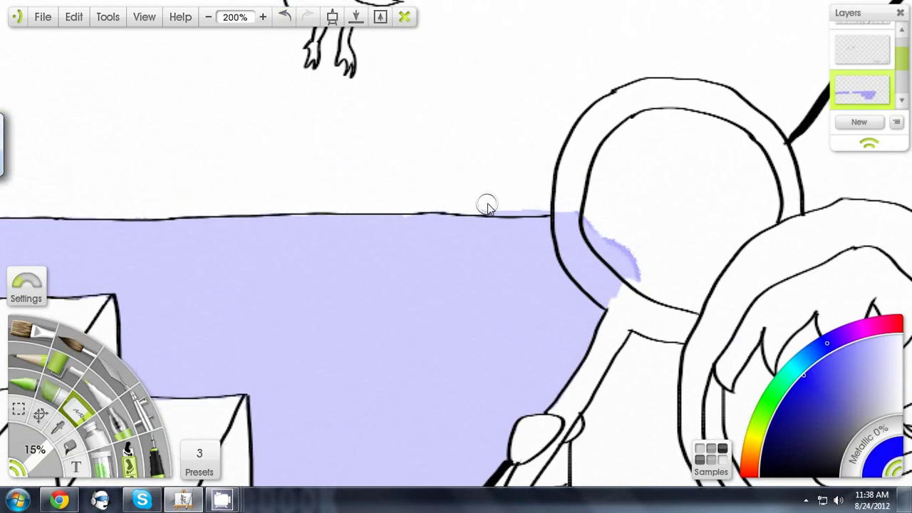
mouse_move(578, 215)
left_mouse_down()
mouse_move(576, 261)
mouse_move(621, 301)
left_mouse_up()
- Paint the platform top and stair treads green on a new layer with the 74% paint brush
left_click(208, 18)
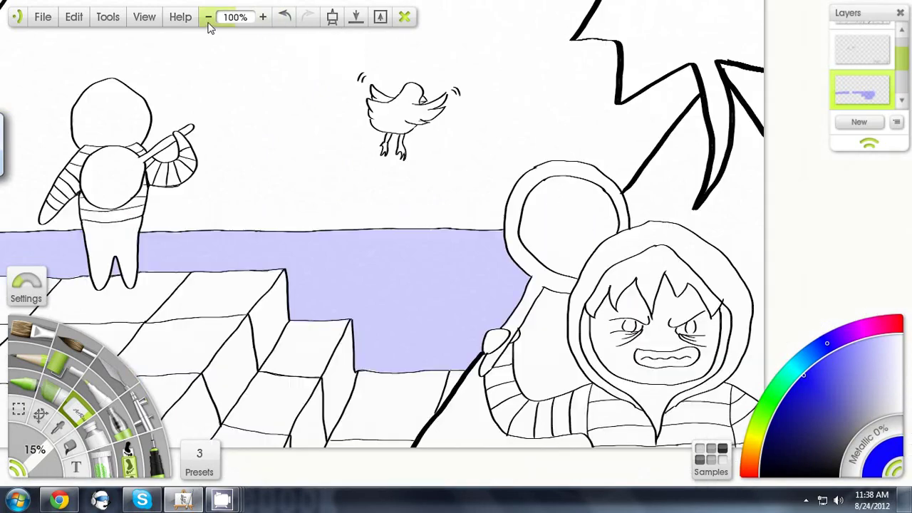
left_click(208, 18)
left_click(77, 347)
left_click_drag(199, 198, 215, 150)
left_click(768, 400)
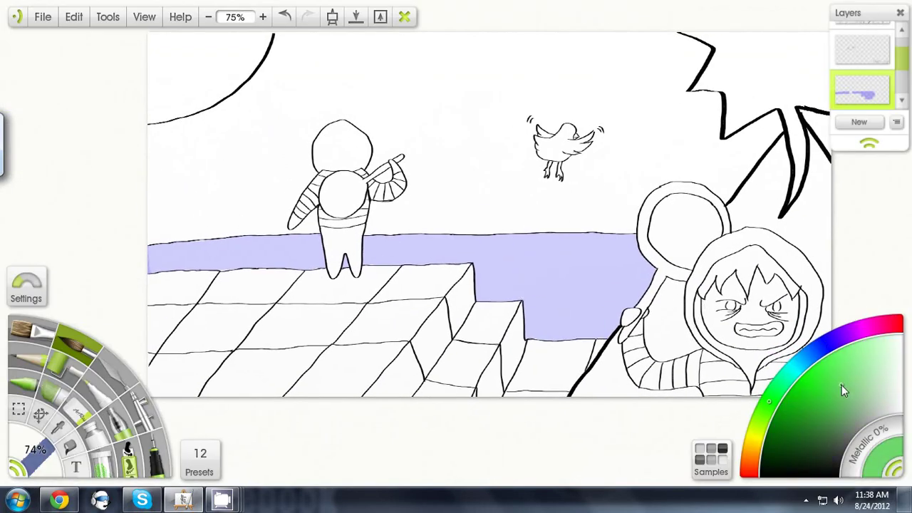
left_click(850, 121)
left_click_drag(241, 344, 274, 296)
mouse_move(212, 205)
left_mouse_down()
mouse_move(203, 285)
mouse_move(234, 364)
mouse_move(427, 303)
mouse_move(393, 269)
mouse_move(425, 240)
mouse_move(248, 231)
mouse_move(195, 244)
left_mouse_up()
left_click(285, 16)
mouse_move(550, 258)
left_mouse_down()
mouse_move(488, 361)
mouse_move(519, 263)
mouse_move(451, 353)
mouse_move(478, 318)
mouse_move(568, 310)
mouse_move(555, 341)
mouse_move(598, 329)
mouse_move(558, 299)
left_mouse_up()
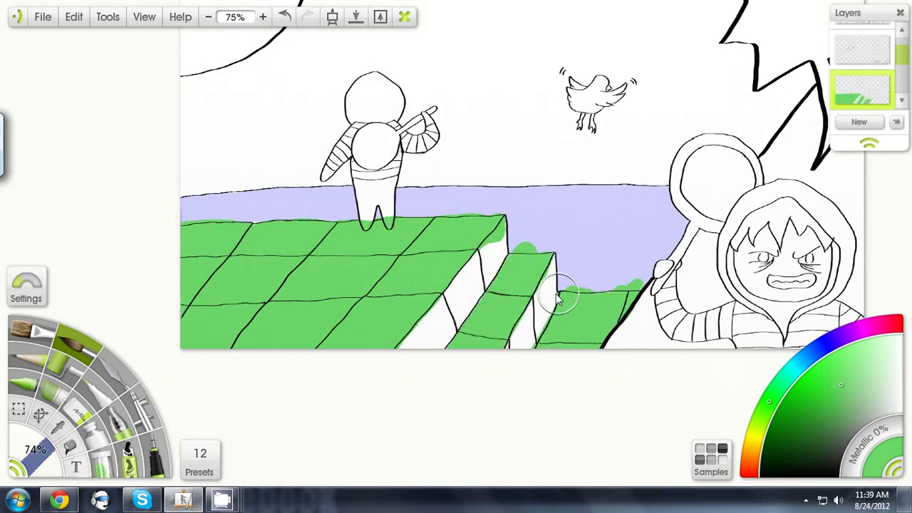
- Erase the green spilling over the sea around the lower steps and along the platform's back edge with the 15% eraser
left_click(263, 16)
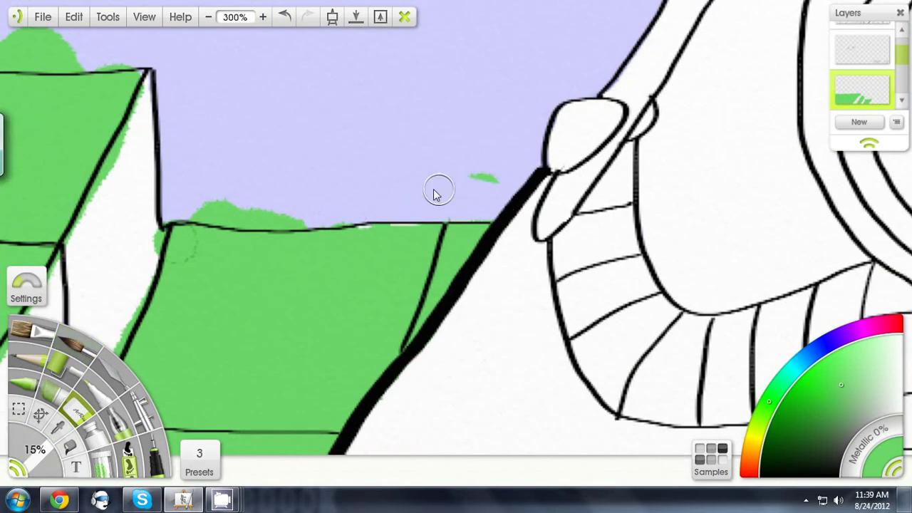
mouse_move(270, 247)
left_mouse_down()
mouse_move(491, 275)
mouse_move(542, 250)
left_mouse_up()
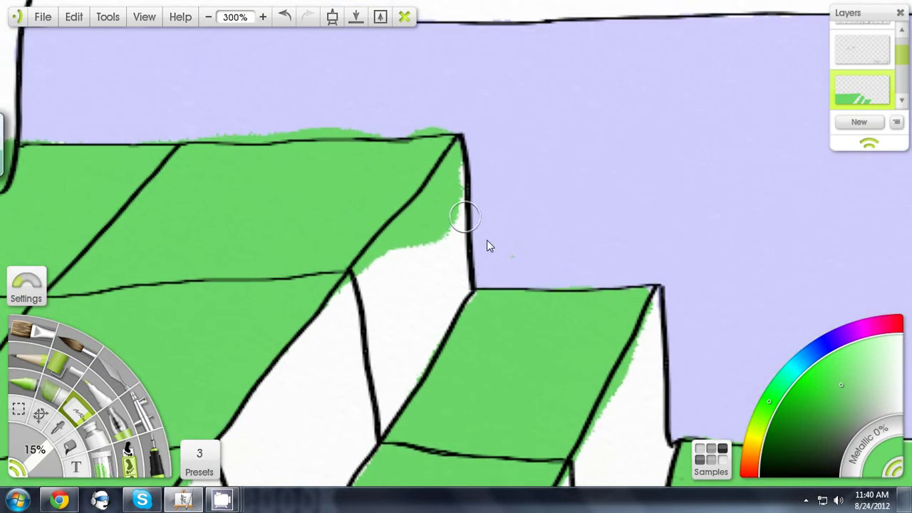
left_click_drag(487, 241, 654, 348)
key("ctrl+z")
left_click_drag(332, 240, 610, 231)
left_click_drag(381, 237, 311, 240)
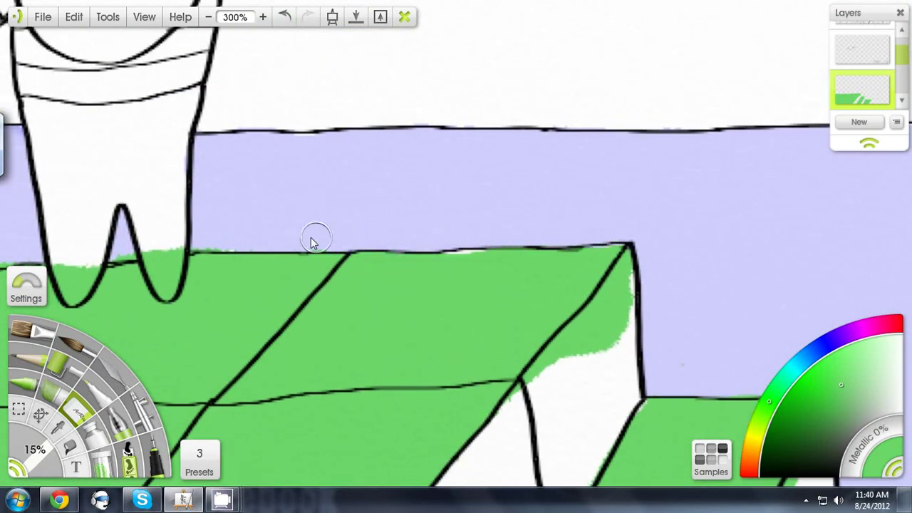
- Erase the green spilling over the standing character's legs and the rest of the platform's back edge
left_click_drag(106, 263, 416, 209)
mouse_move(476, 205)
left_mouse_down()
mouse_move(476, 226)
mouse_move(445, 191)
mouse_move(405, 192)
mouse_move(429, 192)
left_mouse_up()
left_click(285, 16)
left_click_drag(399, 210, 611, 210)
right_click(611, 210)
mouse_move(311, 169)
left_mouse_down()
mouse_move(441, 169)
mouse_move(855, 119)
left_mouse_up()
right_click(856, 119)
left_click_drag(300, 122, 426, 117)
key("ctrl+z")
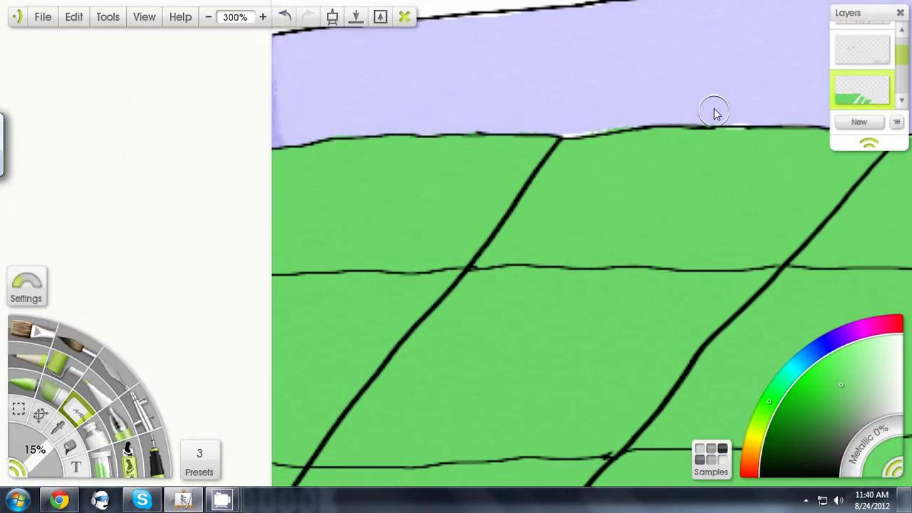
- Add a new layer and save the current green as a local color sample named GRASS
scroll(344, 57, "down", 5)
left_click_drag(743, 183, 381, 181)
left_click(859, 122)
left_click(711, 459)
left_click(688, 372)
type("GRASS")
key("Return")
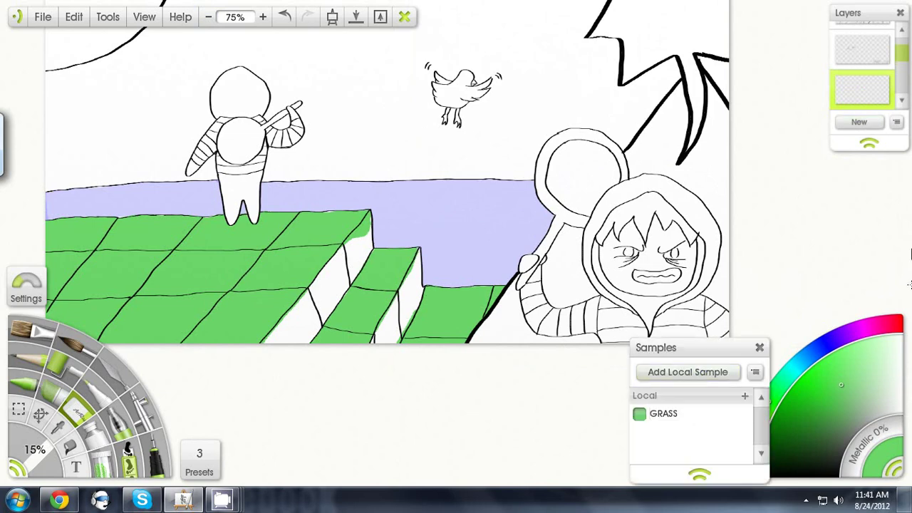
left_click(759, 347)
- Paint the vertical side faces of both stairs brown with the 74% paint brush
left_click(762, 451)
left_click(753, 447)
left_click(833, 421)
left_click(76, 345)
scroll(347, 286, "up", 1)
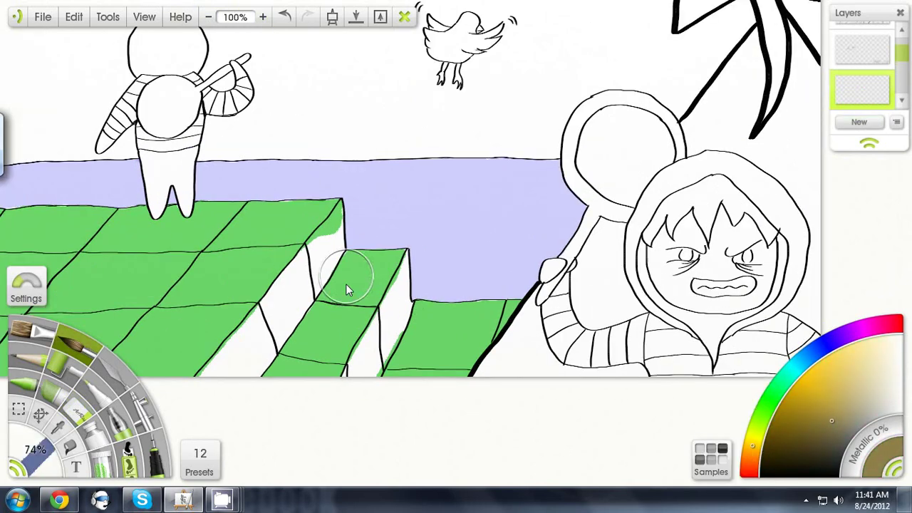
mouse_move(418, 264)
left_mouse_down()
mouse_move(350, 344)
mouse_move(384, 344)
mouse_move(475, 211)
mouse_move(443, 234)
mouse_move(488, 171)
left_mouse_up()
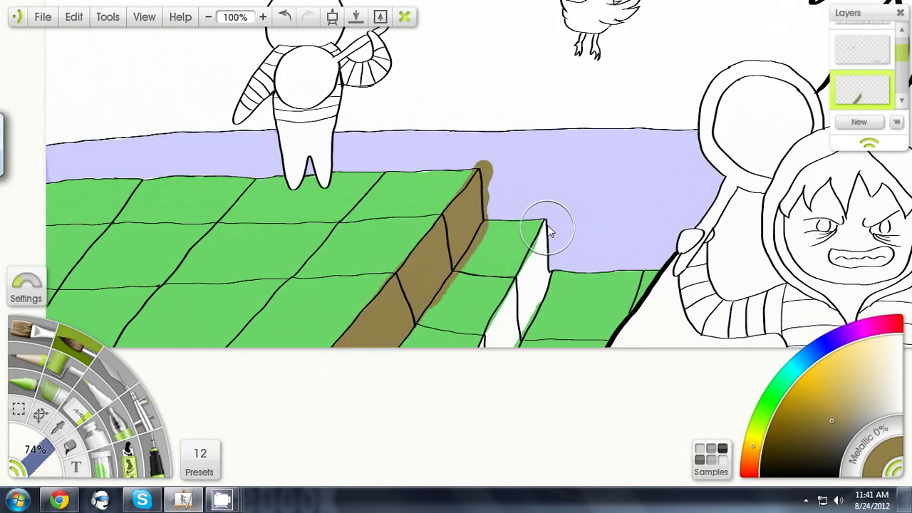
mouse_move(547, 228)
left_mouse_down()
mouse_move(504, 361)
mouse_move(551, 229)
mouse_move(470, 360)
left_mouse_up()
- Erase the brown spilling over the green treads on both sides of the lower stair face with the 15% eraser
left_click(263, 17)
left_click(263, 17)
left_click_drag(612, 306, 286, 97)
left_click(76, 410)
mouse_move(332, 77)
left_mouse_down()
mouse_move(229, 228)
mouse_move(189, 326)
left_mouse_up()
left_click_drag(448, 84, 341, 326)
left_click_drag(375, 232, 343, 329)
left_click(285, 16)
left_click_drag(366, 291, 341, 328)
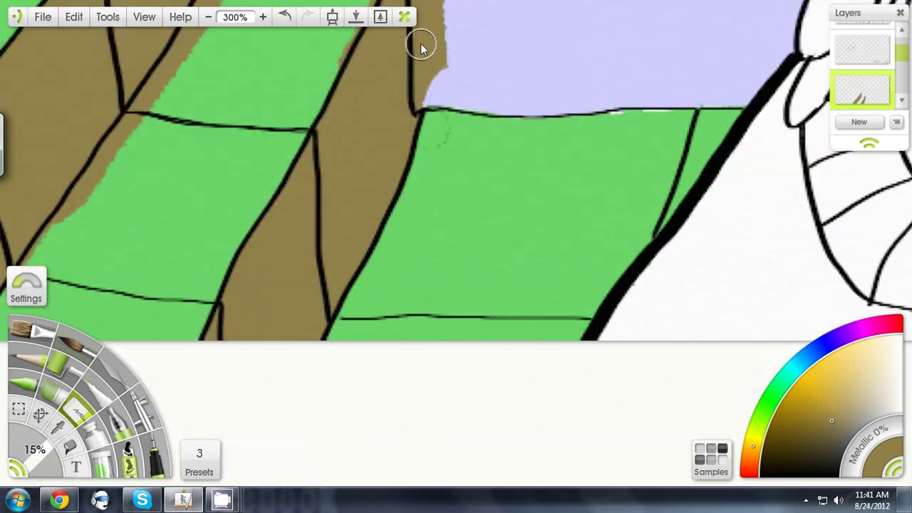
- Erase the brown spilling over the sea beside the lower stair's upright edge and top corner
left_click_drag(421, 44, 436, 16)
left_click_drag(428, 85, 428, 299)
left_click_drag(397, 169, 426, 314)
left_click(285, 16)
left_click_drag(438, 170, 429, 303)
left_click_drag(431, 313, 428, 260)
left_click_drag(381, 174, 337, 257)
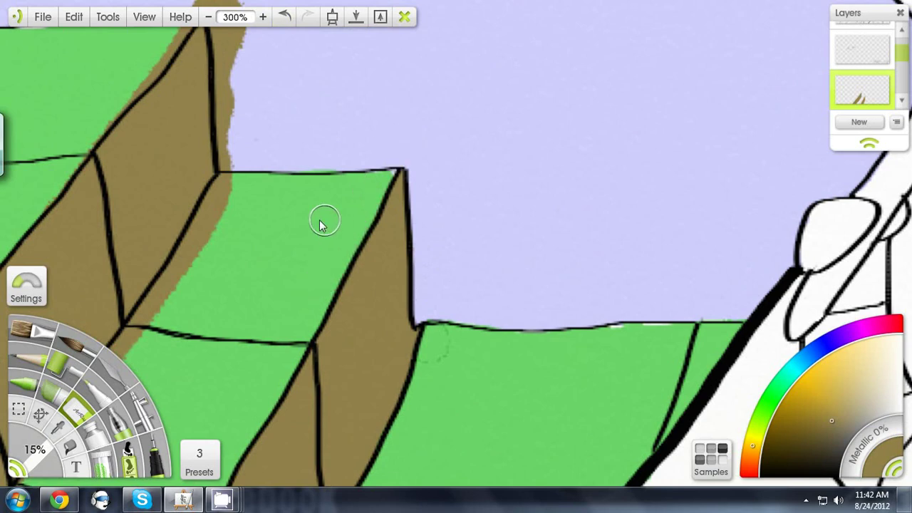
- Erase the brown spilling over the sea and green treads around the upper stair face
left_click_drag(320, 220, 525, 301)
left_click_drag(266, 240, 376, 109)
mouse_move(420, 87)
left_mouse_down()
mouse_move(447, 118)
mouse_move(429, 244)
left_mouse_up()
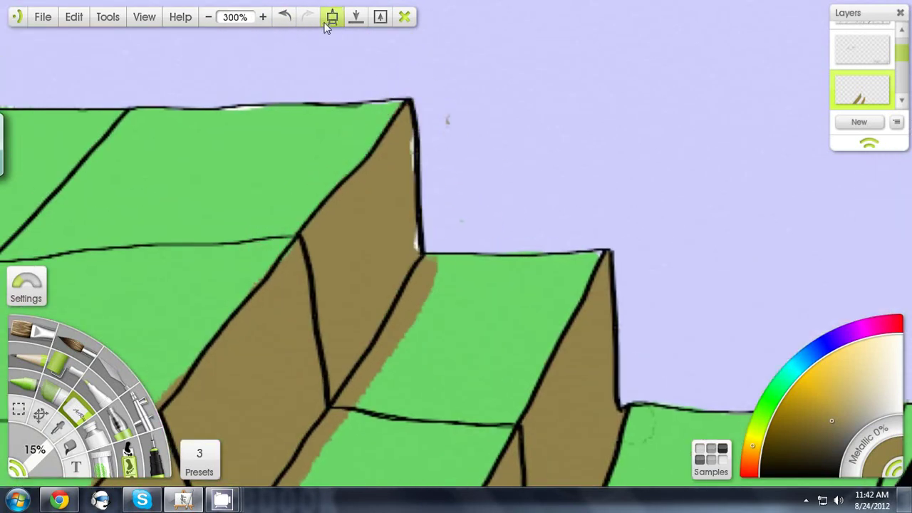
left_click(285, 16)
mouse_move(433, 168)
left_mouse_down()
mouse_move(436, 255)
mouse_move(441, 238)
mouse_move(383, 355)
left_mouse_up()
left_click(285, 16)
left_click_drag(393, 453, 393, 213)
mouse_move(369, 119)
left_mouse_down()
mouse_move(328, 206)
mouse_move(225, 331)
left_mouse_up()
left_click(208, 16)
left_click_drag(381, 164, 437, 181)
left_click(263, 16)
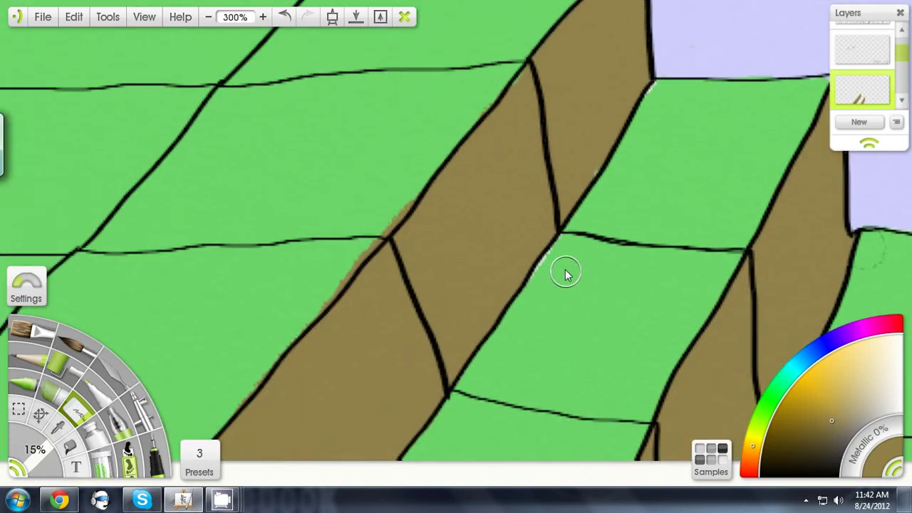
- Add a new layer and save the current brown as a local color sample named dirt
scroll(404, 194, "down", 5)
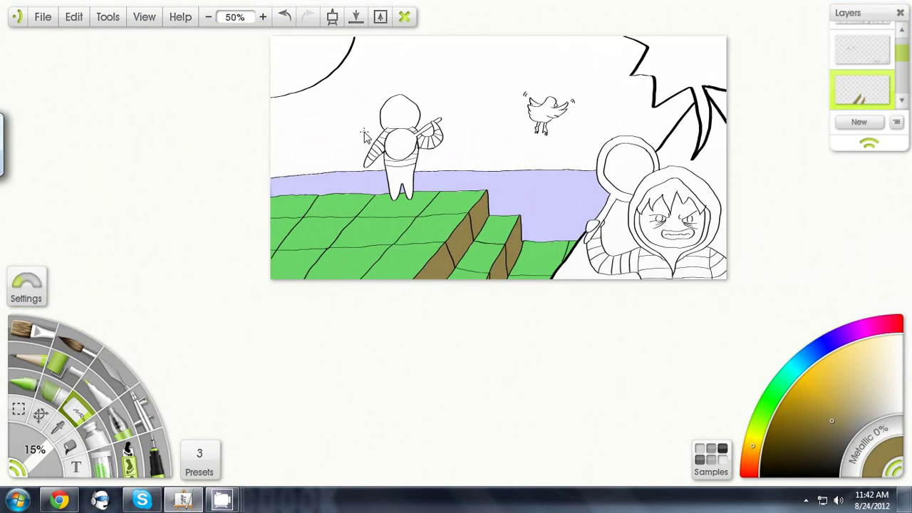
left_click(864, 125)
left_click(711, 457)
left_click(690, 373)
type("dirt")
key("Return")
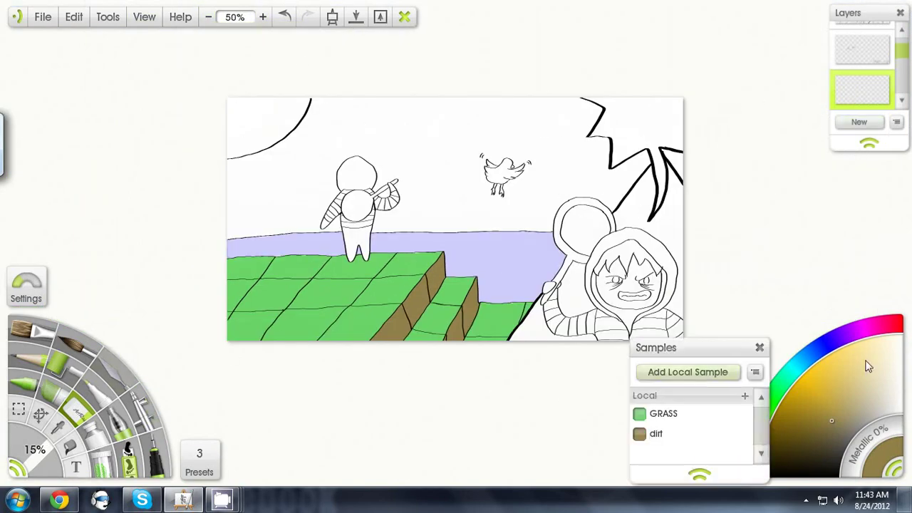
left_click(759, 346)
- Paint the standing character's head, sleeves and shirt bright yellow with the 74% paint brush
left_click(755, 437)
left_click(812, 366)
double_click(260, 18)
left_click_drag(214, 143, 423, 381)
right_click(285, 342)
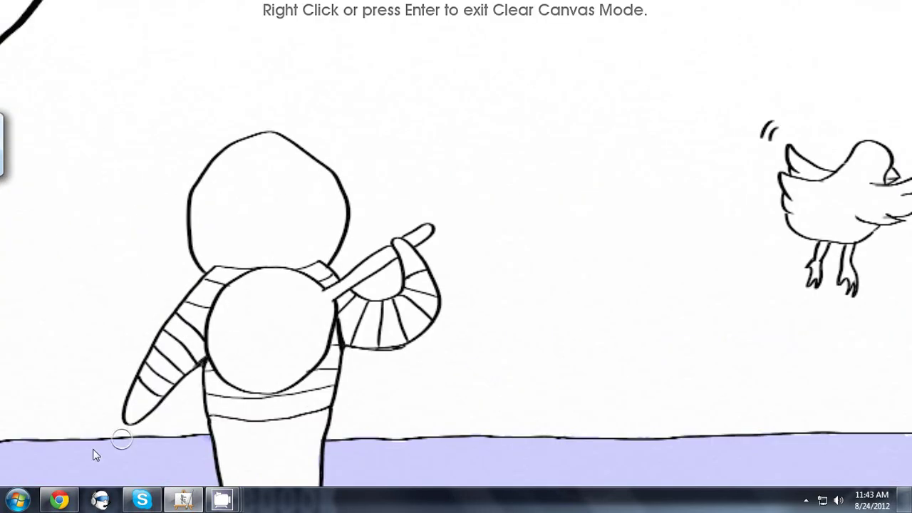
right_click(92, 454)
left_click_drag(242, 235, 427, 295)
left_click(78, 346)
left_click_drag(34, 450, 52, 428)
left_click_drag(464, 260, 432, 169)
mouse_move(459, 217)
left_mouse_down()
mouse_move(440, 145)
mouse_move(387, 333)
mouse_move(539, 310)
mouse_move(342, 443)
mouse_move(347, 198)
mouse_move(461, 209)
mouse_move(416, 223)
left_mouse_up()
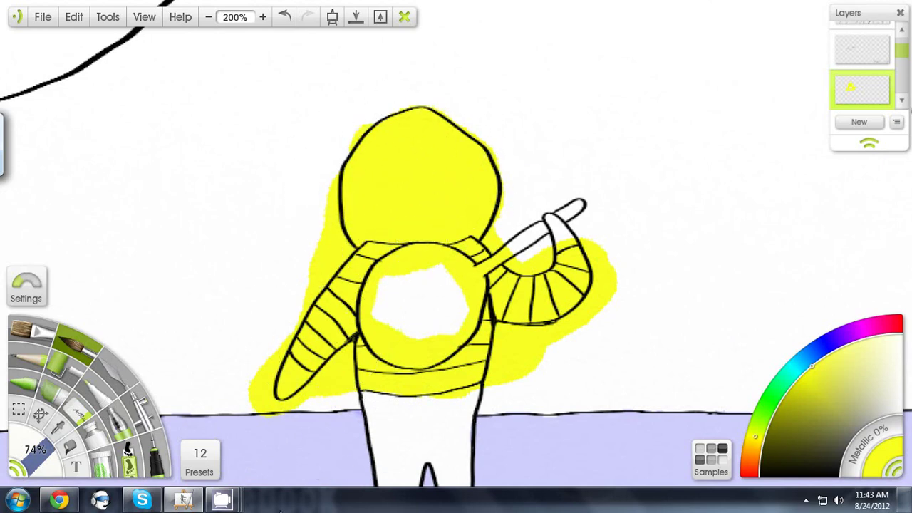
- On a new layer, paint the shoulder stripes and alternate stripes of the bent sleeve green with a 10% brush
left_click(711, 459)
left_click(763, 413)
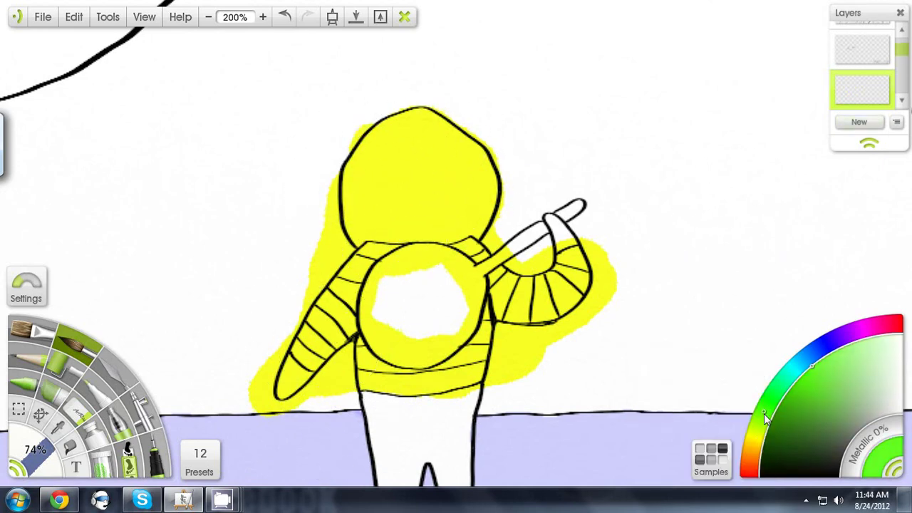
left_click(798, 391)
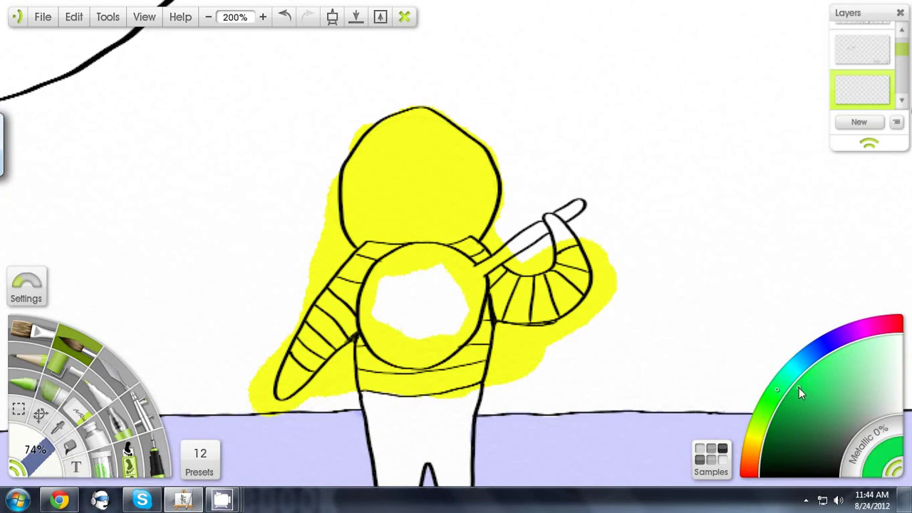
left_click(23, 451)
type("10")
key("Return")
left_click(263, 16)
right_click(318, 332)
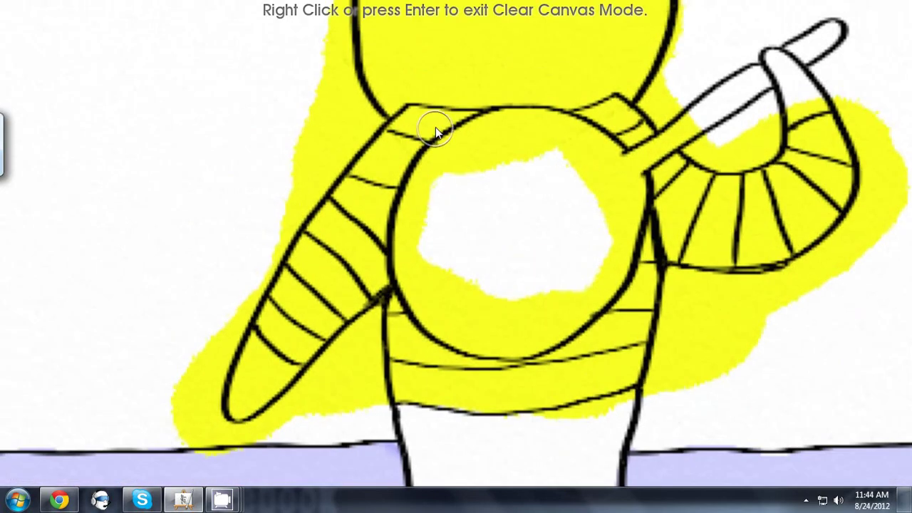
mouse_move(435, 127)
left_mouse_down()
mouse_move(410, 128)
mouse_move(621, 115)
left_mouse_up()
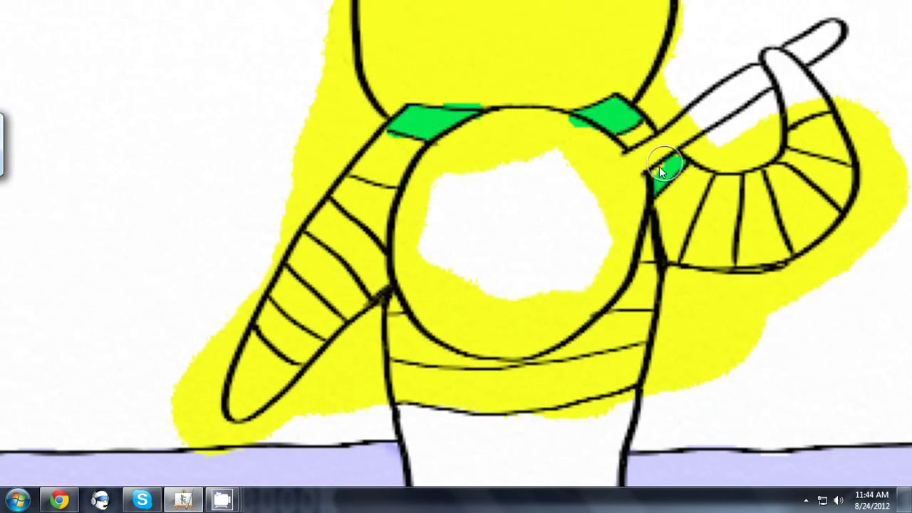
left_click_drag(718, 223, 715, 211)
left_click_drag(778, 180, 779, 179)
left_click_drag(808, 136, 828, 152)
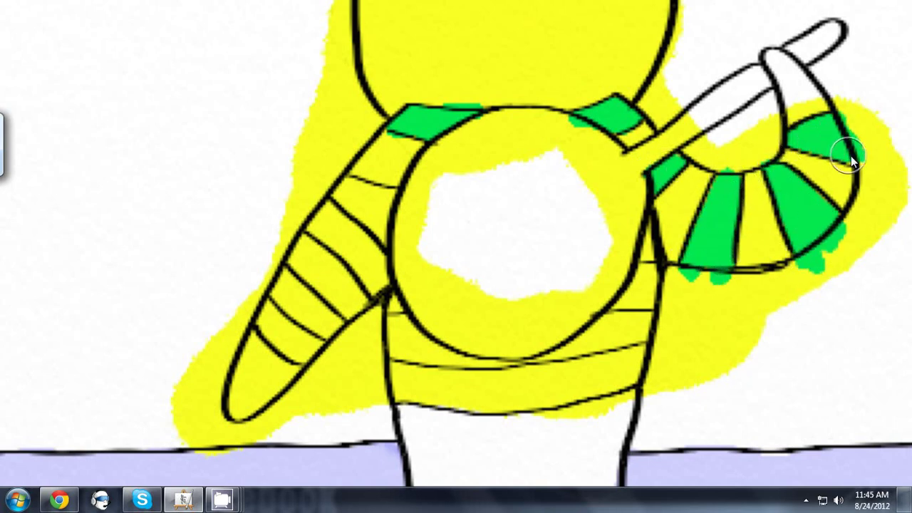
- Paint alternate stripes of the hanging sleeve and the shirt's lower body green
mouse_move(357, 193)
left_mouse_down()
mouse_move(387, 204)
mouse_move(362, 214)
mouse_move(375, 301)
mouse_move(300, 264)
mouse_move(322, 351)
left_mouse_up()
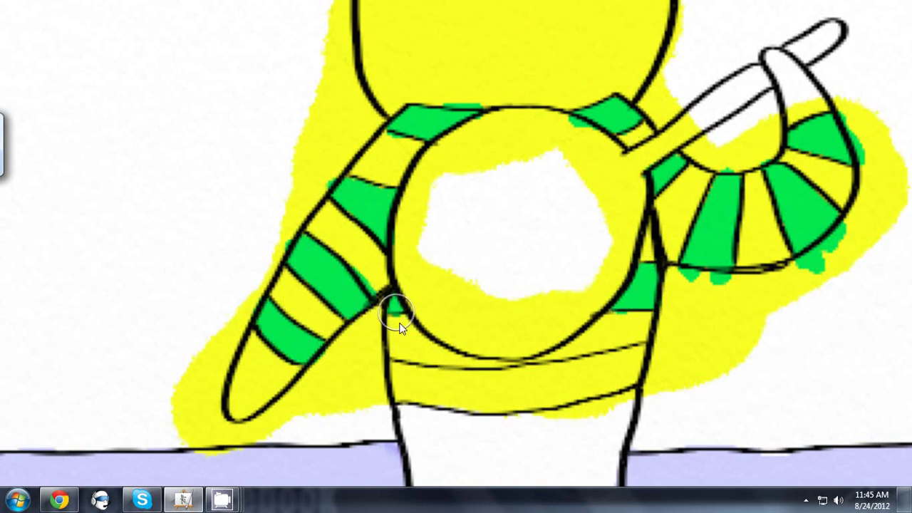
mouse_move(399, 322)
left_mouse_down()
mouse_move(472, 399)
mouse_move(494, 377)
left_mouse_up()
left_click_drag(548, 381, 613, 383)
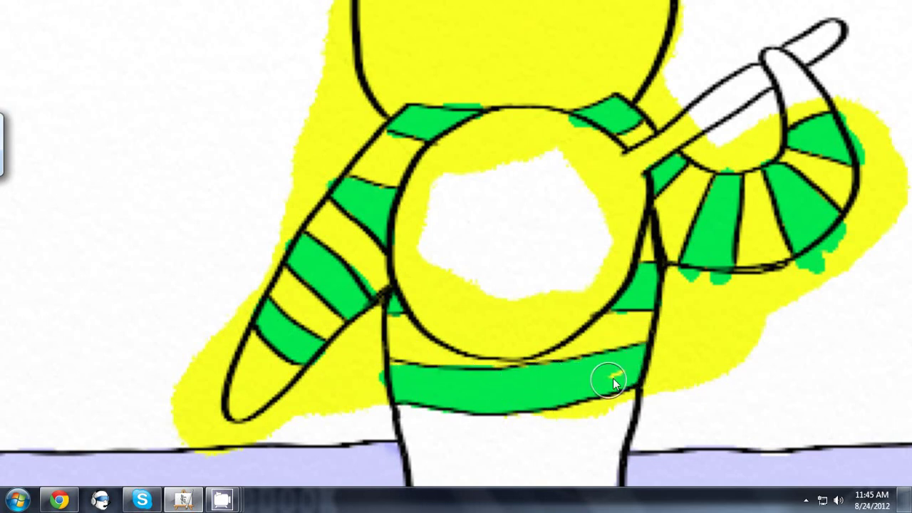
- Set the eraser size to 5% and erase the green spilling outside the shoulder and bent sleeve stripes
left_click(76, 410)
left_click(35, 451)
type("5")
left_click(100, 469)
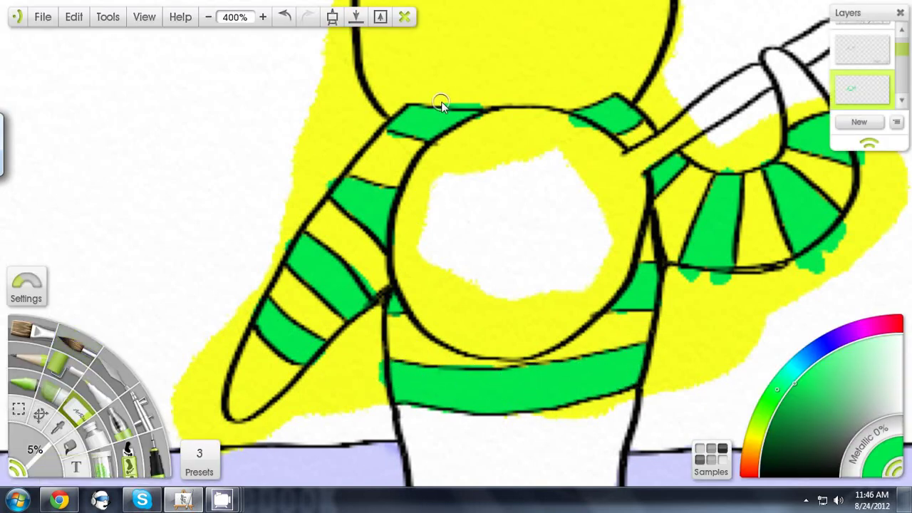
left_click_drag(705, 280, 787, 277)
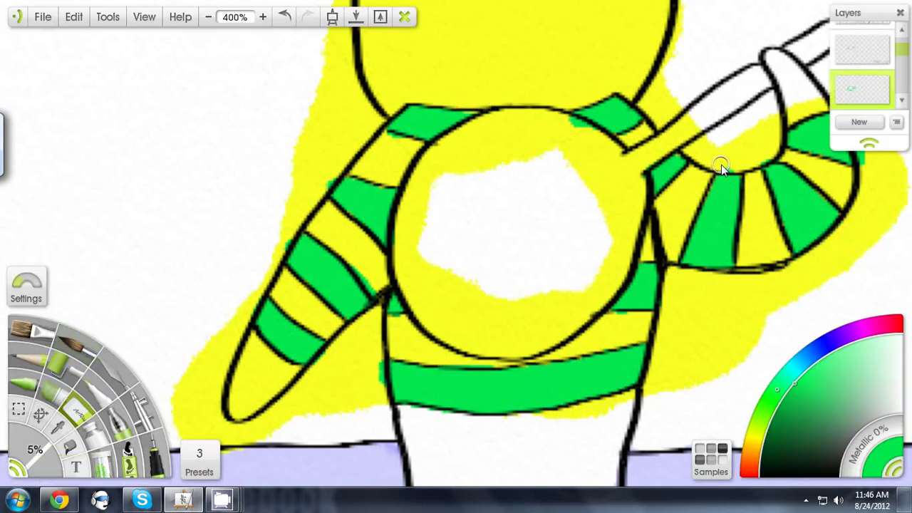
left_click_drag(746, 170, 488, 218)
left_click_drag(206, 314, 551, 210)
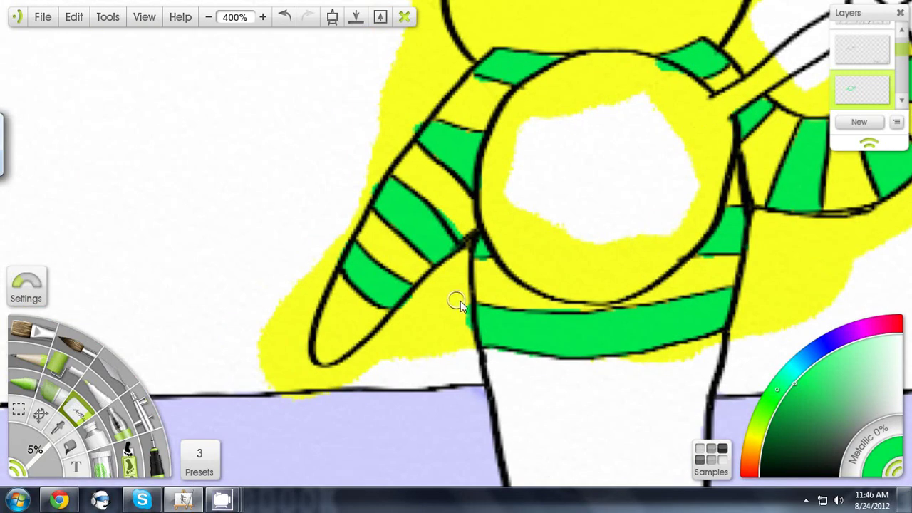
- Erase the yellow spilling outside the character's head, sleeves and shirt on the yellow layer with an 8% eraser
left_click_drag(369, 171, 251, 383)
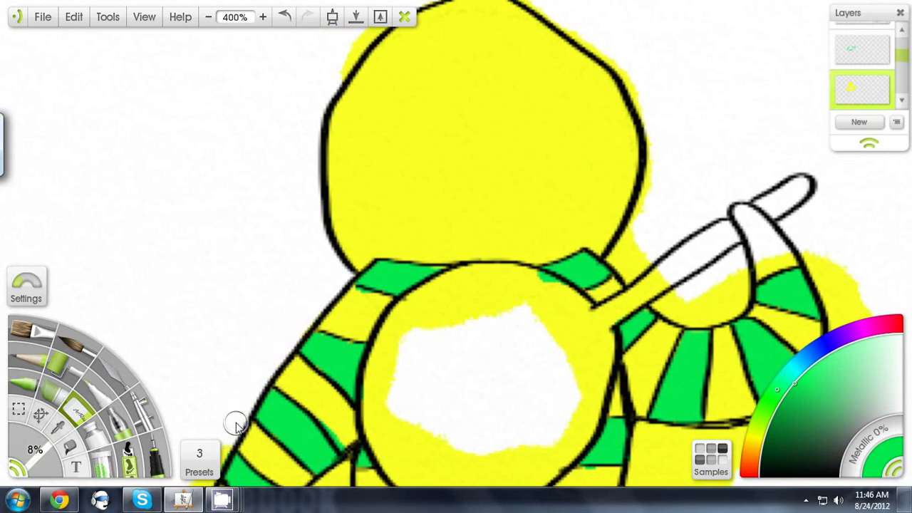
mouse_move(236, 421)
left_mouse_down()
mouse_move(211, 171)
mouse_move(138, 273)
mouse_move(195, 291)
mouse_move(340, 236)
mouse_move(259, 275)
left_mouse_up()
left_click(858, 50)
mouse_move(648, 221)
left_mouse_down()
mouse_move(509, 292)
mouse_move(653, 179)
mouse_move(634, 152)
left_mouse_up()
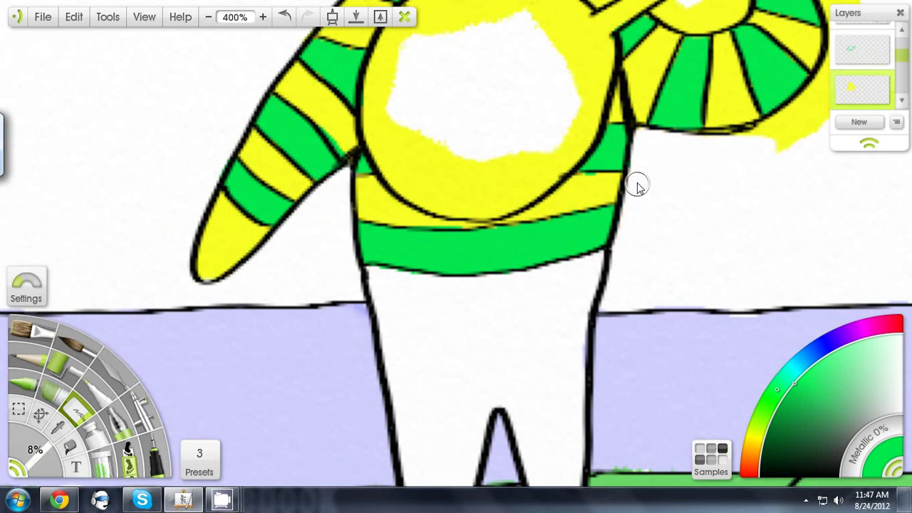
left_click_drag(638, 184, 359, 444)
mouse_move(587, 222)
left_mouse_down()
mouse_move(548, 238)
mouse_move(556, 291)
mouse_move(460, 403)
left_mouse_up()
mouse_move(513, 232)
left_mouse_down()
mouse_move(463, 248)
mouse_move(418, 285)
mouse_move(340, 213)
mouse_move(356, 252)
left_mouse_up()
mouse_move(230, 188)
left_mouse_down()
mouse_move(349, 116)
mouse_move(513, 221)
left_mouse_up()
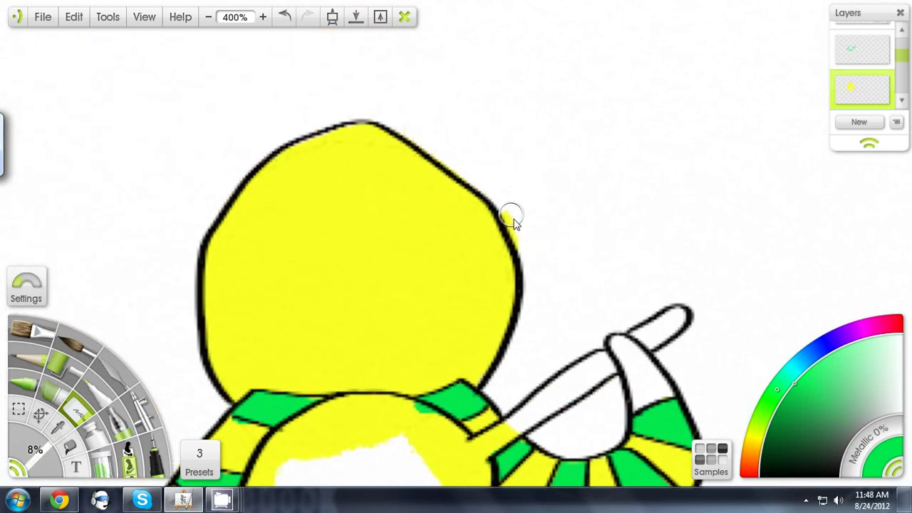
- Save the shirt green as a color sample and ink black pocket and cuff lines on the trousers on the line art layer
double_click(207, 16)
left_click(155, 454)
scroll(862, 50, "up", 2)
left_click(862, 43)
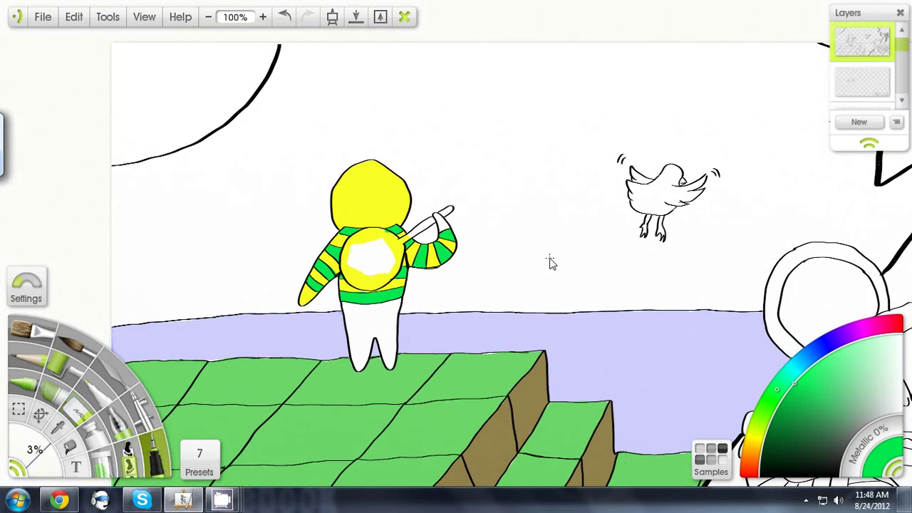
left_click(284, 16)
left_click(710, 460)
left_click(691, 372)
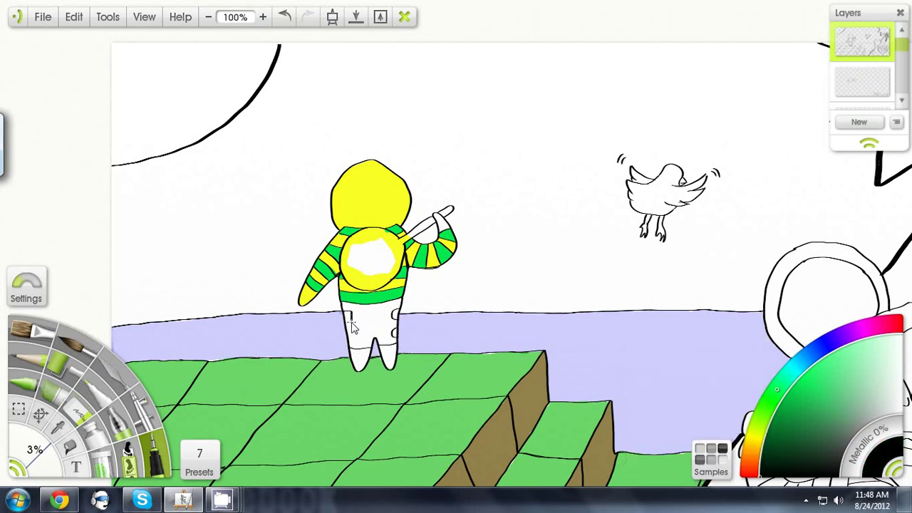
- Paint the small character's trousers black on a separate layer with a 10% brush, leaving the side pockets unpainted
double_click(263, 16)
left_click(77, 346)
scroll(861, 75, "down", 1)
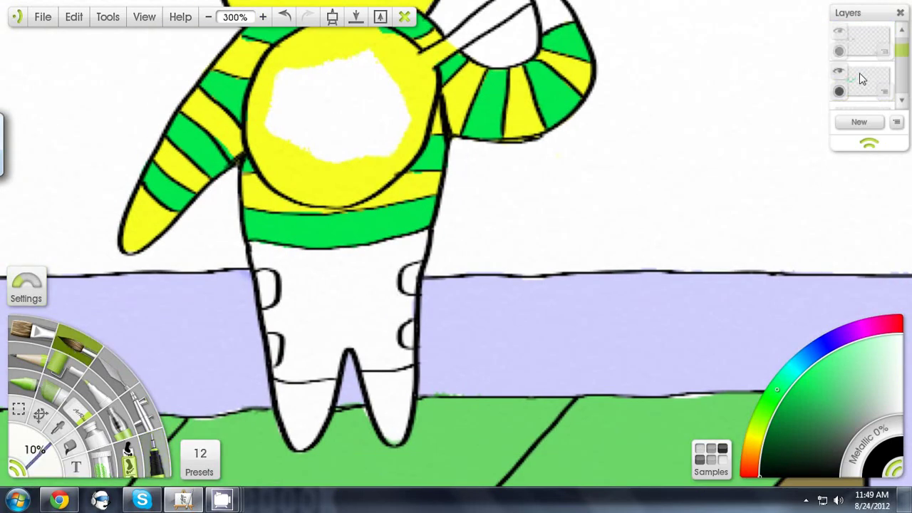
left_click(861, 77)
left_click_drag(360, 267, 334, 271)
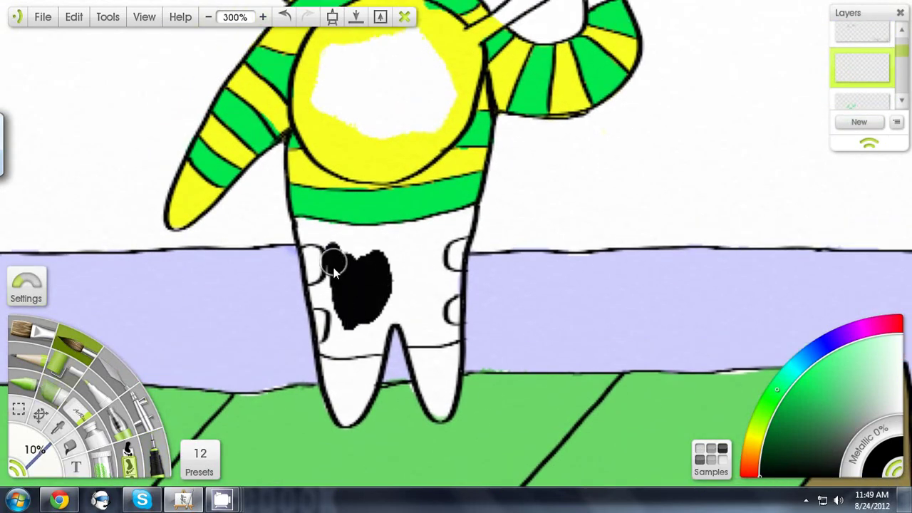
mouse_move(318, 304)
left_mouse_down()
mouse_move(367, 320)
mouse_move(336, 244)
mouse_move(321, 231)
mouse_move(397, 301)
mouse_move(423, 233)
left_mouse_up()
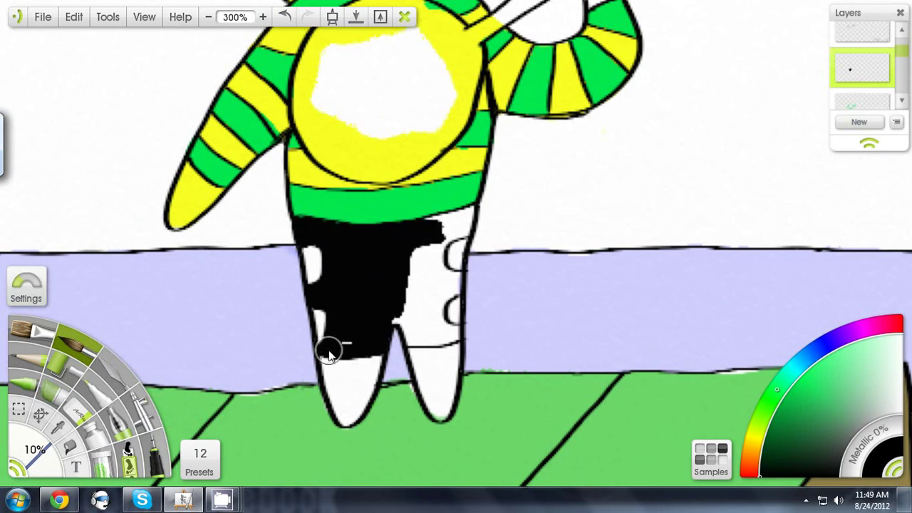
mouse_move(329, 356)
left_mouse_down()
mouse_move(426, 345)
mouse_move(393, 305)
mouse_move(423, 320)
mouse_move(443, 302)
left_mouse_up()
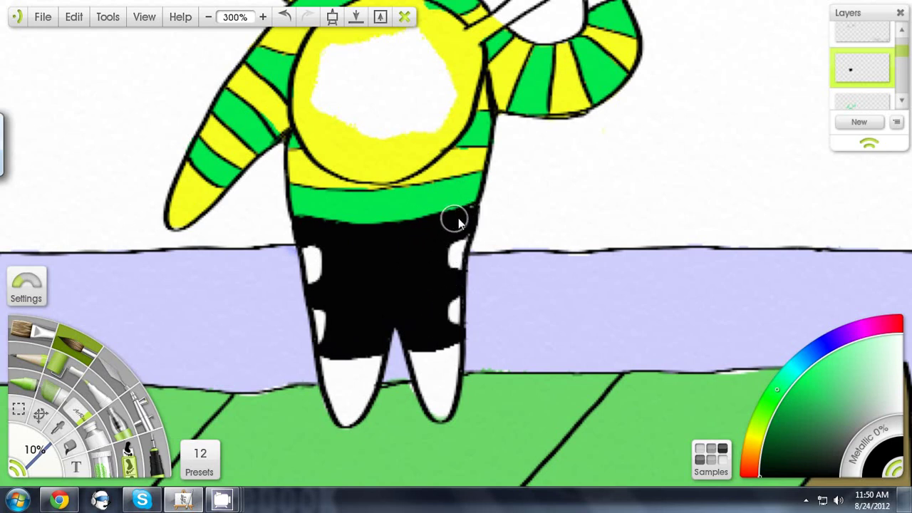
- Paint the small character's frying pan and handle dark gray at 100% metallic on a new layer and save the color as a sample
left_click_drag(552, 211, 500, 365)
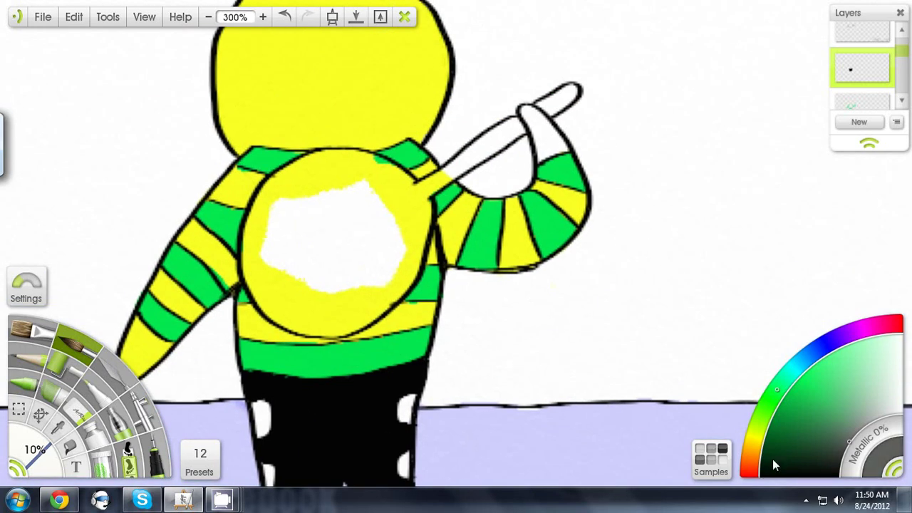
mouse_move(359, 328)
left_mouse_down()
mouse_move(382, 238)
mouse_move(403, 278)
left_mouse_up()
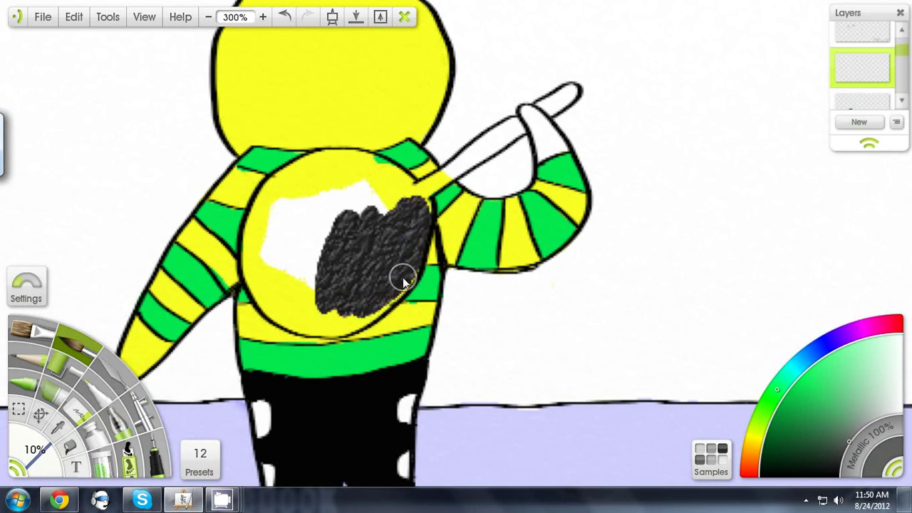
mouse_move(360, 324)
left_mouse_down()
mouse_move(313, 193)
mouse_move(254, 204)
mouse_move(294, 322)
left_mouse_up()
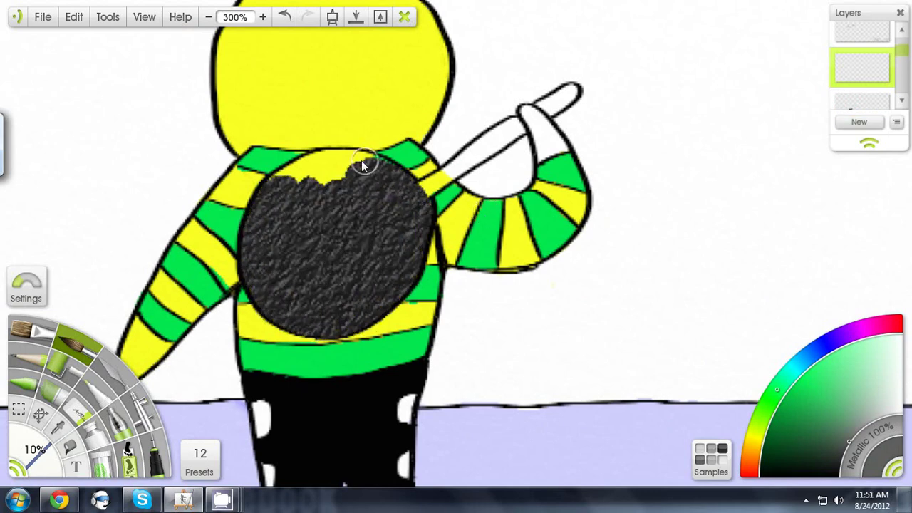
mouse_move(425, 189)
left_mouse_down()
mouse_move(520, 127)
mouse_move(476, 157)
left_mouse_up()
left_click(75, 412)
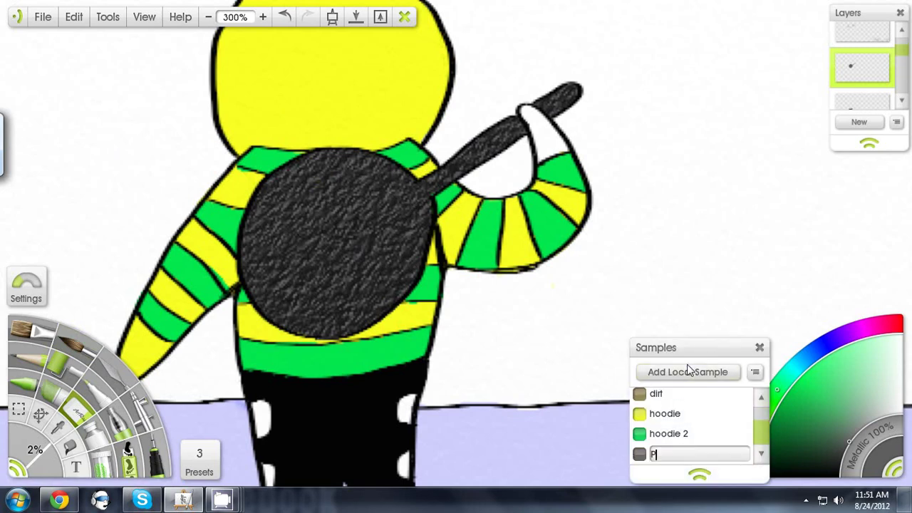
left_click(753, 443)
- Mix a pale skin tone at 0% metallic and paint the small character's raised hand on a new layer
left_click_drag(754, 450, 751, 460)
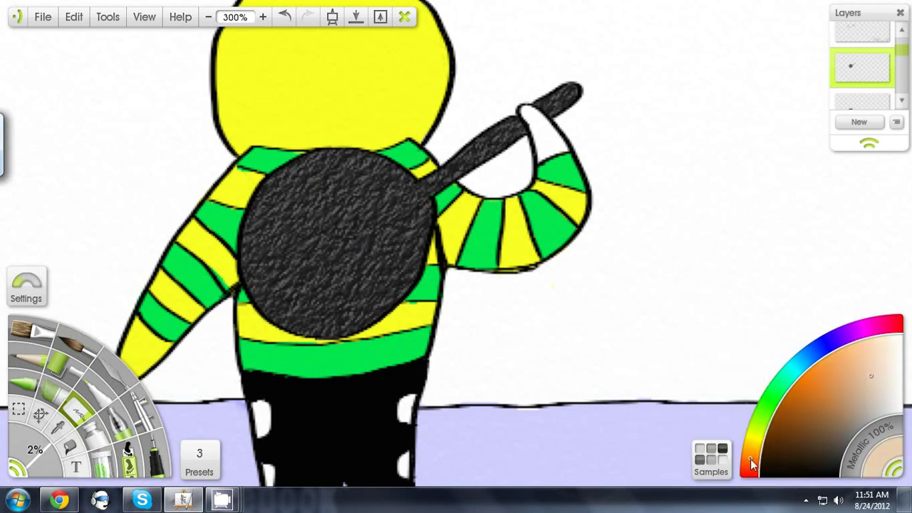
left_click(73, 344)
left_click(868, 126)
left_click_drag(657, 235, 645, 319)
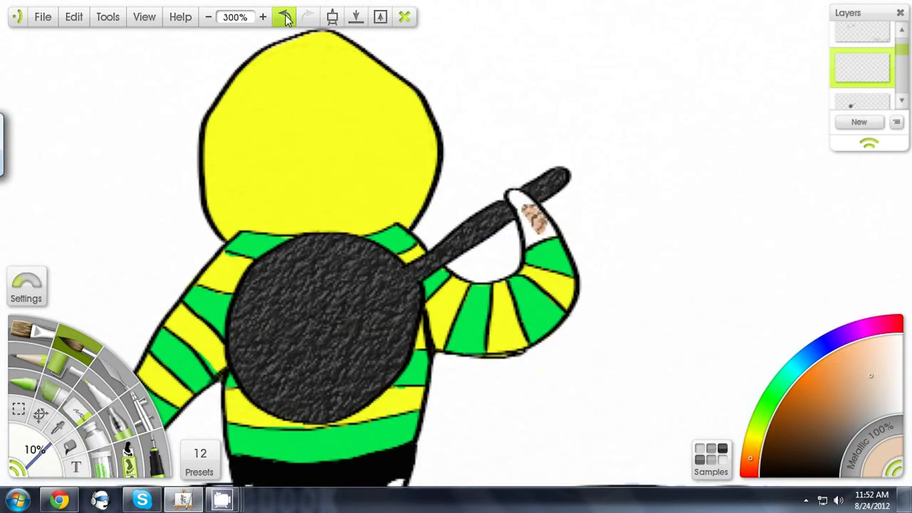
left_click(285, 17)
left_click(866, 385)
left_click_drag(535, 228, 515, 201)
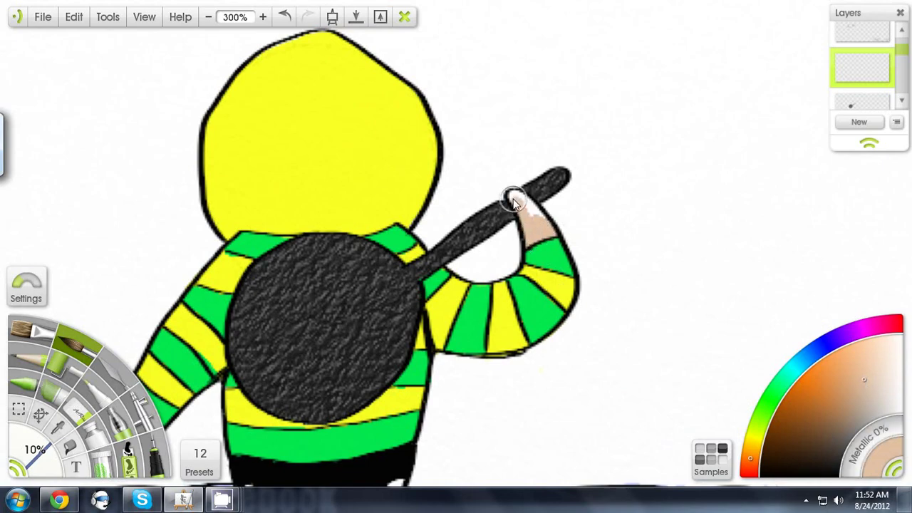
- Paint the small character's hanging hand and both legs below the trouser cuffs in the skin tone
mouse_move(295, 325)
left_mouse_down()
mouse_move(371, 356)
mouse_move(513, 221)
left_mouse_up()
left_click_drag(342, 352, 343, 322)
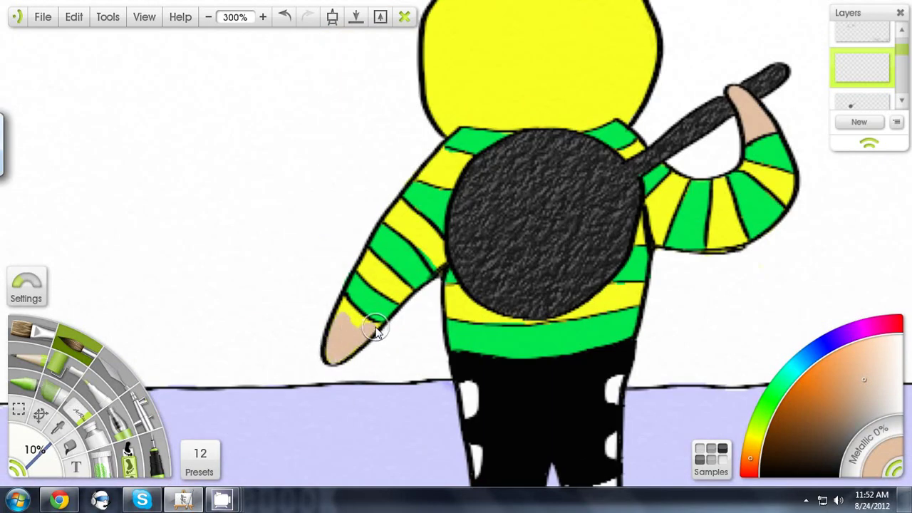
left_click_drag(340, 359, 332, 352)
left_click_drag(431, 293, 289, 342)
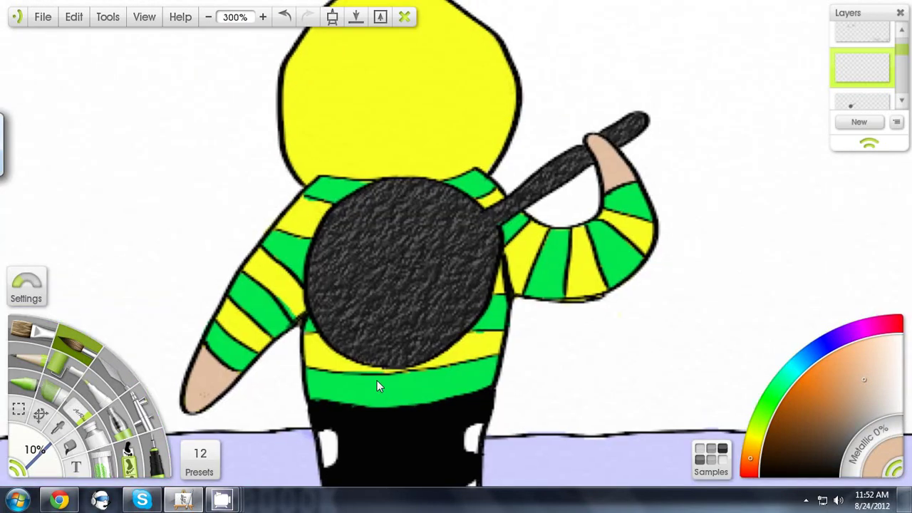
left_click_drag(378, 385, 391, 151)
mouse_move(385, 358)
left_mouse_down()
mouse_move(406, 319)
mouse_move(378, 328)
left_mouse_up()
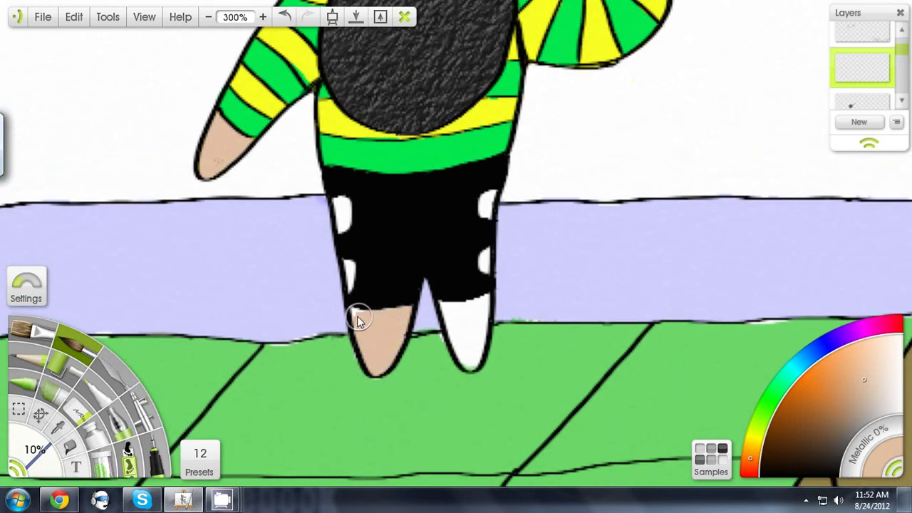
left_click_drag(473, 346, 480, 321)
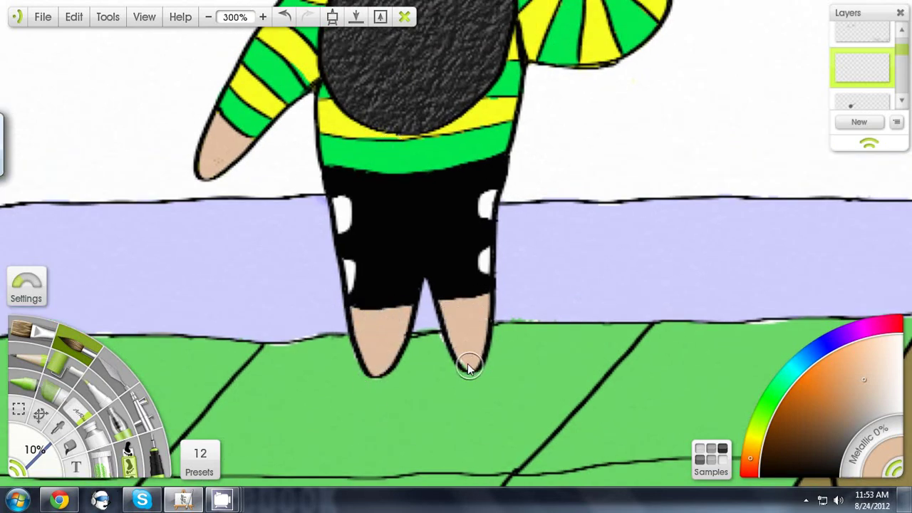
- Save the current skin tone as a local color sample
left_click_drag(603, 77, 356, 381)
left_click_drag(698, 271, 410, 277)
scroll(868, 86, "down", 5)
triple_click(208, 18)
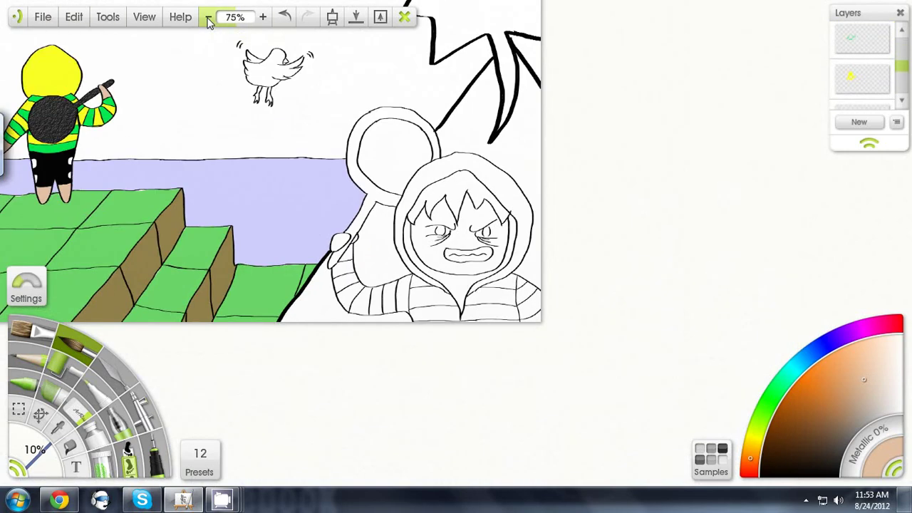
left_click(208, 18)
left_click(264, 18)
double_click(264, 18)
left_click(711, 458)
left_click(684, 374)
left_click(700, 474)
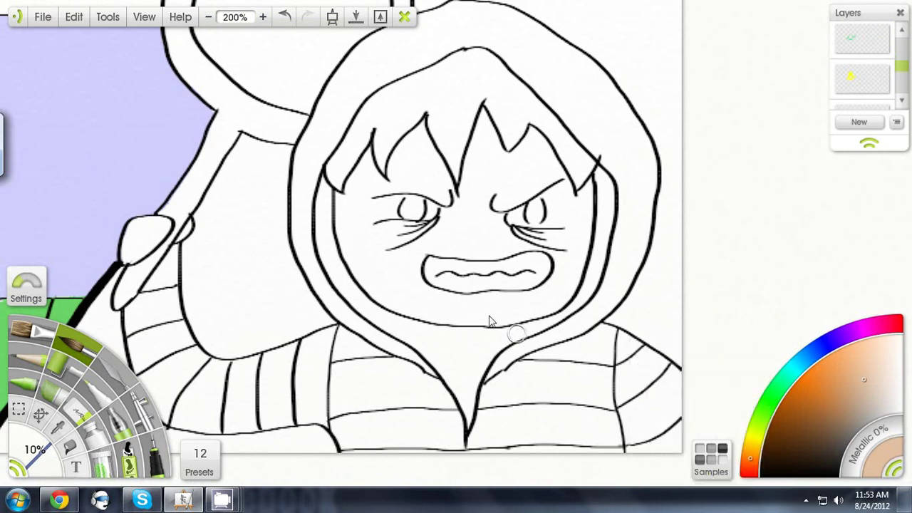
- Load the hoodie yellow sample and paint the large character's hood, sleeves and chest on the yellow layer with a 100% brush
left_click(711, 458)
scroll(871, 60, "down", 1)
left_click(871, 57)
scroll(606, 469, "down", 1)
left_click(659, 454)
left_click(699, 473)
left_click_drag(53, 443, 106, 399)
mouse_move(405, 303)
left_mouse_down()
mouse_move(444, 346)
mouse_move(463, 347)
left_mouse_up()
left_click(208, 17)
mouse_move(338, 302)
left_mouse_down()
mouse_move(351, 290)
mouse_move(488, 333)
mouse_move(406, 247)
mouse_move(568, 301)
mouse_move(467, 204)
left_mouse_up()
- Load the hoodie 2 green sample and paint the large character's upper chest stripes on the green layer with a 10% brush
left_click_drag(904, 72, 903, 62)
left_click(863, 47)
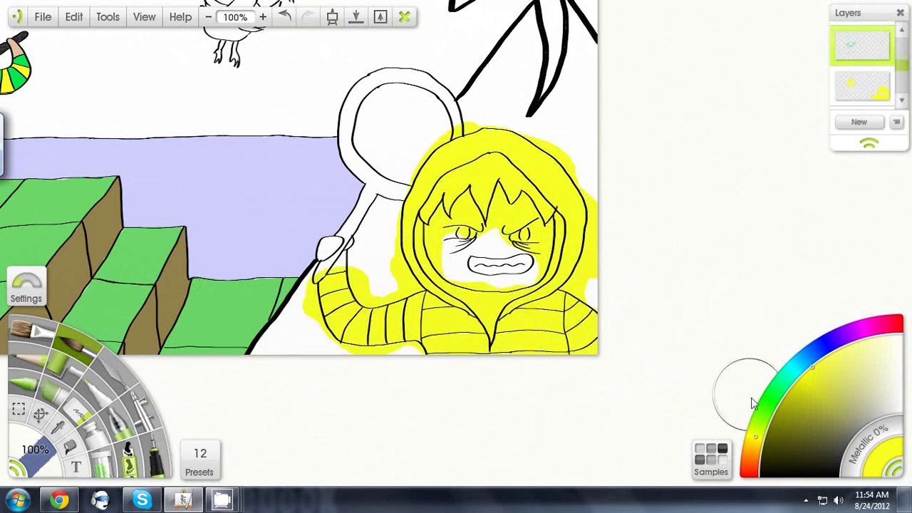
left_click(711, 458)
left_click_drag(763, 409, 762, 426)
left_click(661, 440)
left_click(700, 475)
left_click(263, 17)
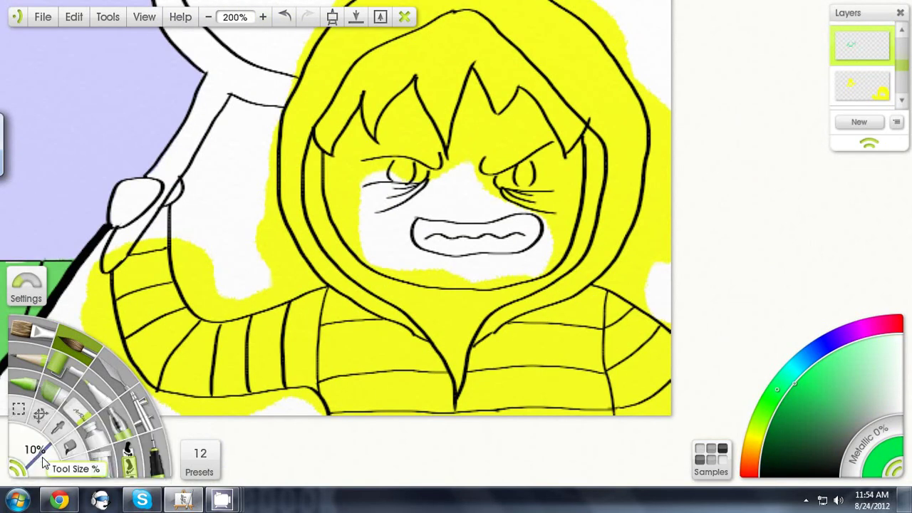
left_click_drag(42, 456, 22, 457)
left_click_drag(332, 308, 349, 315)
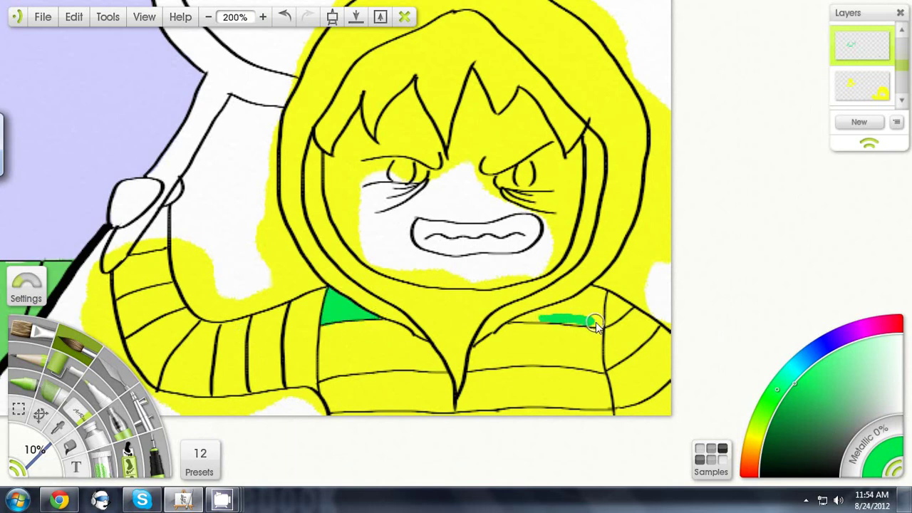
left_click_drag(564, 322, 599, 297)
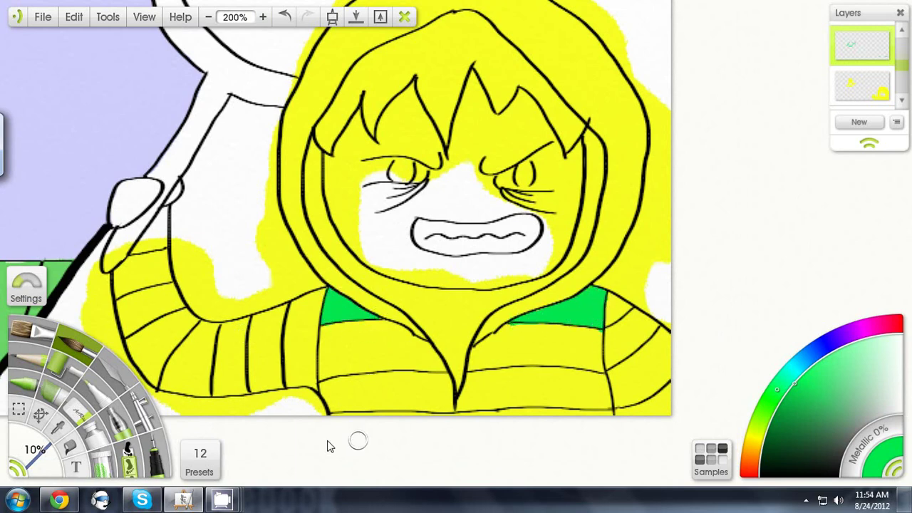
- Paint the large character's lower chest stripes and the alternate stripes of the sleeve cut off by the canvas edge green
left_click_drag(325, 394, 422, 394)
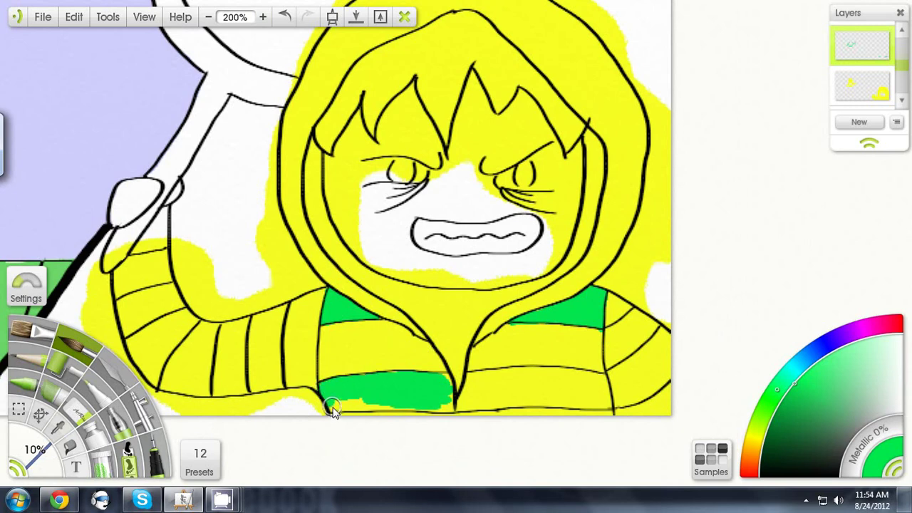
mouse_move(332, 410)
left_mouse_down()
mouse_move(431, 403)
mouse_move(384, 406)
mouse_move(420, 408)
mouse_move(448, 381)
mouse_move(555, 397)
mouse_move(473, 390)
mouse_move(512, 371)
left_mouse_up()
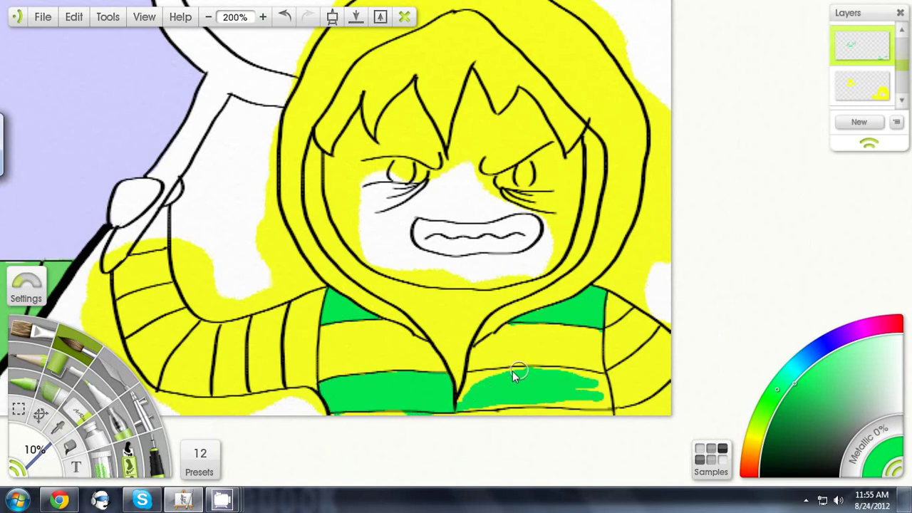
left_click_drag(600, 407, 603, 382)
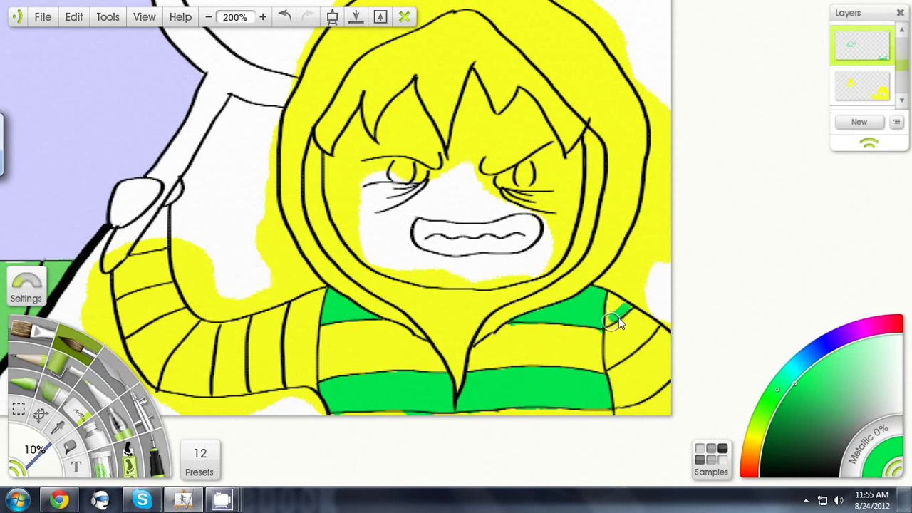
mouse_move(618, 322)
left_mouse_down()
mouse_move(648, 353)
mouse_move(619, 397)
mouse_move(673, 362)
left_mouse_up()
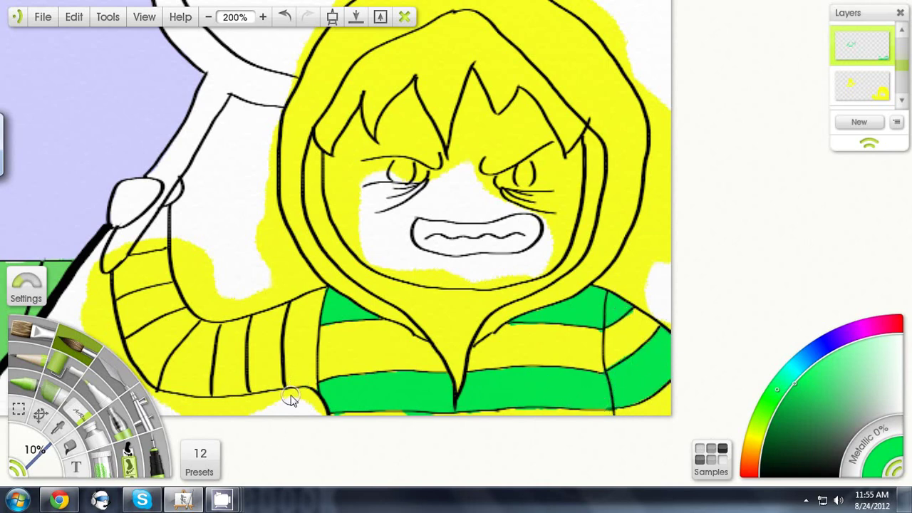
- Paint alternate stripes of the large character's bent sleeve green, from the shoulder to the wrist
mouse_move(280, 383)
left_mouse_down()
mouse_move(252, 381)
mouse_move(191, 341)
mouse_move(210, 352)
left_mouse_up()
mouse_move(178, 299)
left_mouse_down()
mouse_move(125, 314)
mouse_move(146, 327)
mouse_move(245, 326)
mouse_move(278, 335)
left_mouse_up()
left_click(70, 447)
mouse_move(125, 275)
left_mouse_down()
mouse_move(162, 350)
mouse_move(132, 353)
left_mouse_up()
mouse_move(224, 317)
left_mouse_down()
mouse_move(241, 389)
mouse_move(243, 320)
left_mouse_up()
mouse_move(293, 312)
left_mouse_down()
mouse_move(296, 328)
mouse_move(314, 338)
left_mouse_up()
- Set the eraser size to 5% and erase the green spilling outside the bent sleeve's stripes
left_click(77, 412)
left_click(36, 451)
type("5")
key("Return")
mouse_move(142, 307)
left_mouse_down()
mouse_move(236, 252)
mouse_move(231, 329)
left_mouse_up()
left_click_drag(308, 355, 348, 343)
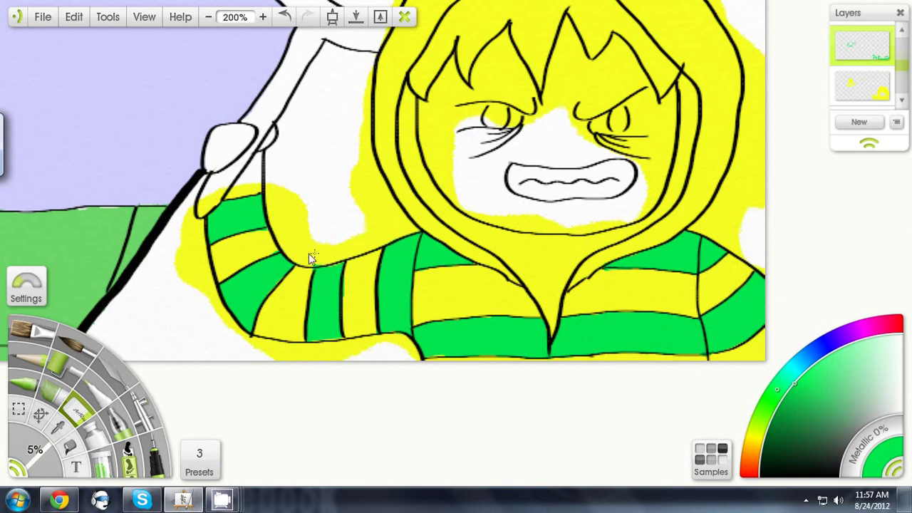
- Load the dark metallic pan sample and paint the lower handle of the large frying pan around the hand on the pan layer
left_click_drag(553, 247, 472, 358)
scroll(869, 71, "up", 3)
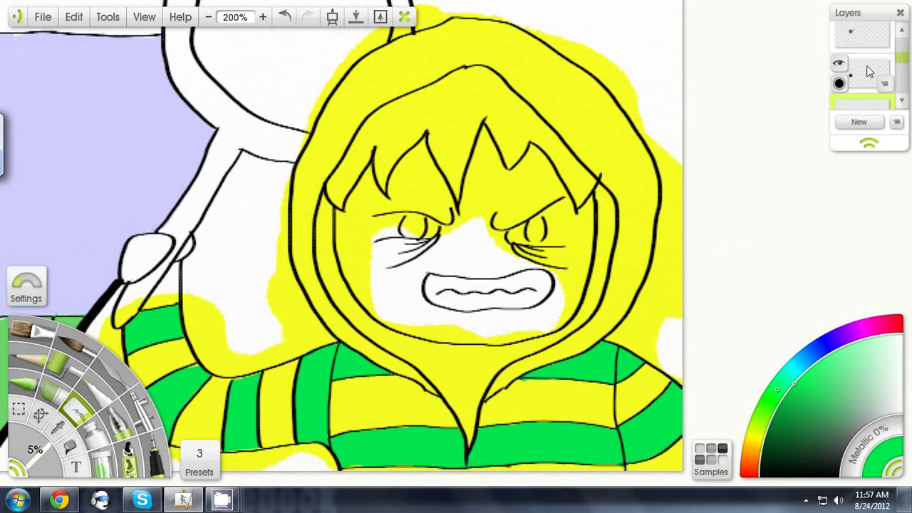
left_click(867, 60)
left_click_drag(299, 306, 442, 318)
left_click(711, 459)
left_click(700, 411)
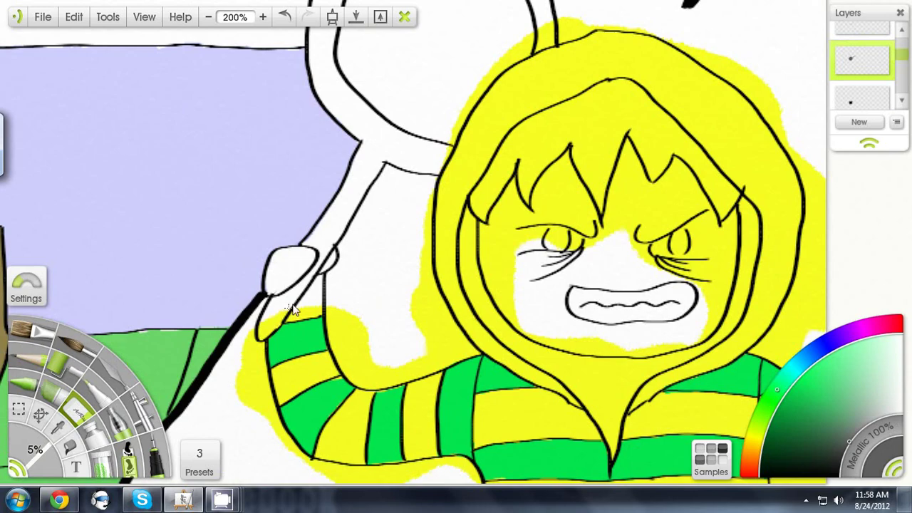
left_click(77, 347)
left_click_drag(315, 268, 270, 307)
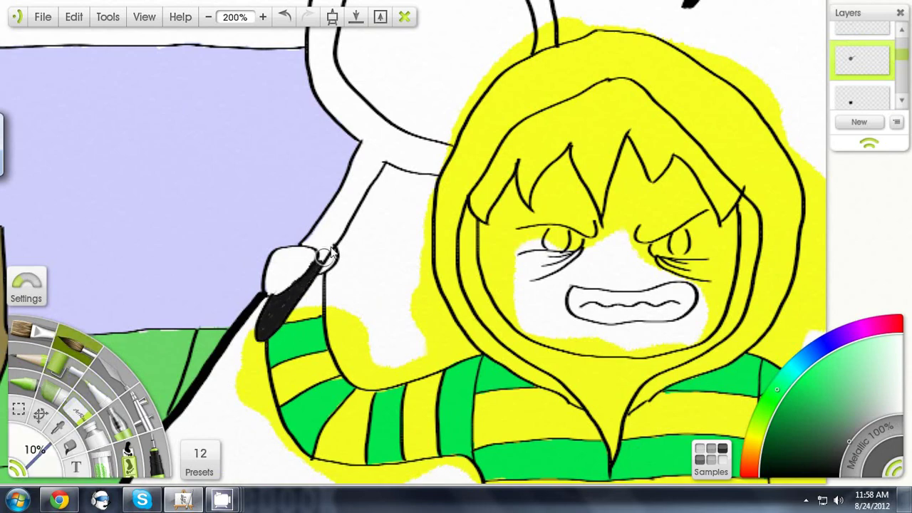
mouse_move(324, 255)
left_mouse_down()
mouse_move(375, 160)
mouse_move(368, 144)
mouse_move(318, 247)
left_mouse_up()
- Fill the large frying pan's round head, rim and upper handle with the dark metallic gray
left_click_drag(389, 184, 297, 303)
mouse_move(302, 264)
left_mouse_down()
mouse_move(346, 289)
mouse_move(284, 265)
mouse_move(253, 153)
mouse_move(327, 171)
mouse_move(438, 138)
mouse_move(399, 199)
mouse_move(337, 258)
left_mouse_up()
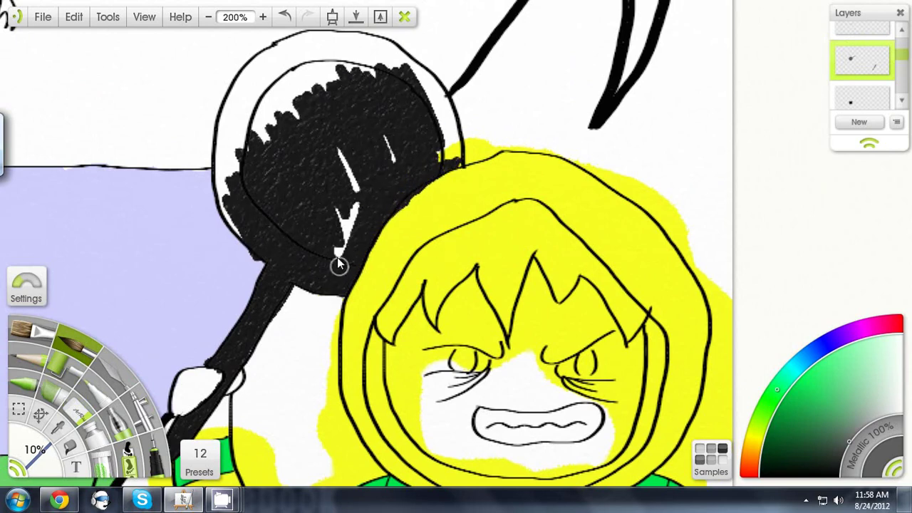
mouse_move(446, 143)
left_mouse_down()
mouse_move(421, 66)
mouse_move(384, 48)
mouse_move(280, 90)
mouse_move(223, 152)
mouse_move(218, 136)
mouse_move(228, 213)
mouse_move(394, 59)
mouse_move(264, 50)
left_mouse_up()
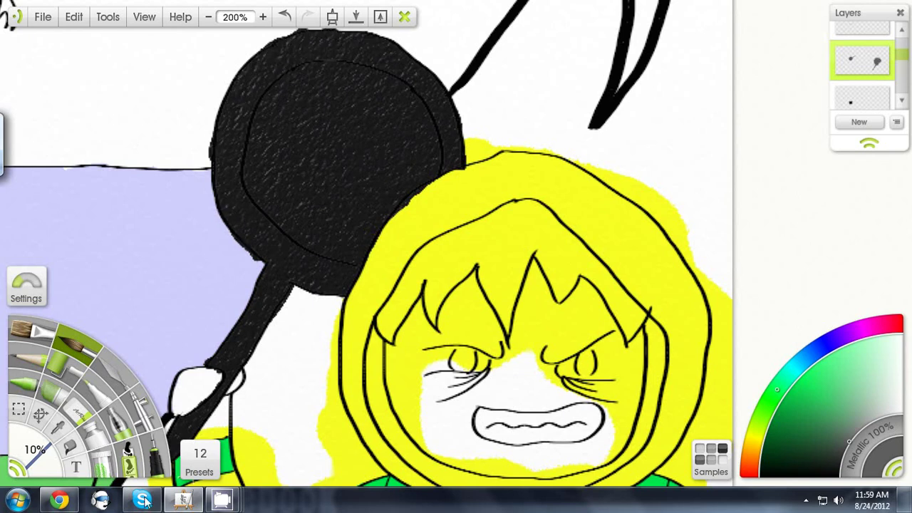
- Erase the dark paint spilling past the large frying pan's outline and onto the hood with the 5% eraser
left_click(77, 413)
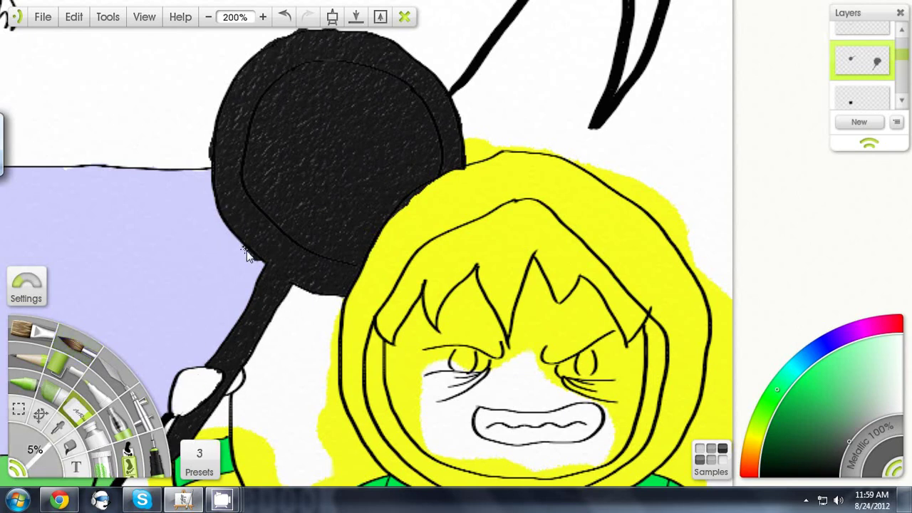
mouse_move(424, 195)
left_mouse_down()
mouse_move(382, 242)
mouse_move(366, 273)
left_mouse_up()
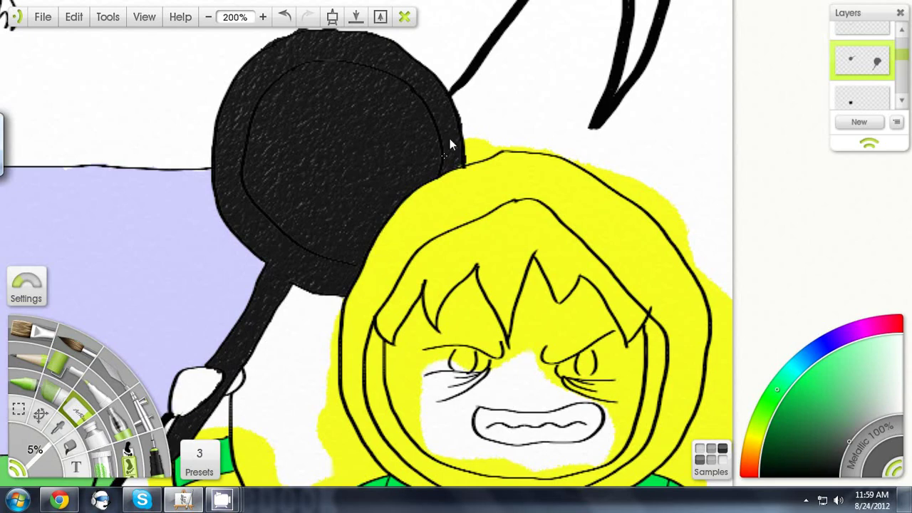
scroll(446, 204, "down", 2)
scroll(446, 204, "up", 5)
left_click_drag(258, 130, 318, 105)
left_click_drag(410, 311, 323, 83)
- Load the skin sample, set it to 0% metallic, and paint the large character's hand and wrist on the skin layer
left_click(862, 31)
left_click_drag(499, 135, 542, 170)
left_click(709, 457)
left_click(684, 454)
left_click(700, 474)
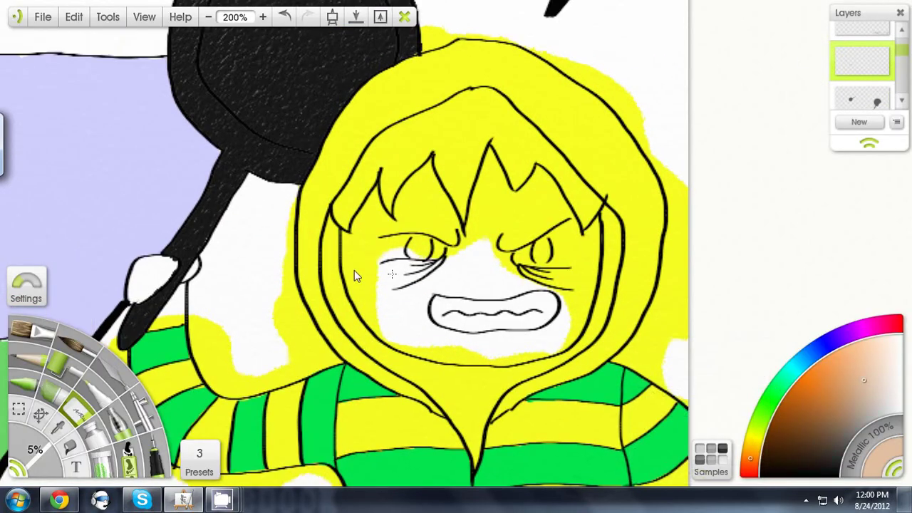
left_click_drag(355, 275, 484, 213)
left_click(77, 346)
left_click_drag(288, 214, 268, 232)
key("ctrl+z")
left_click_drag(861, 450, 844, 473)
mouse_move(285, 228)
left_mouse_down()
mouse_move(300, 204)
mouse_move(263, 226)
mouse_move(299, 203)
mouse_move(278, 199)
mouse_move(271, 218)
mouse_move(332, 194)
mouse_move(300, 264)
left_mouse_up()
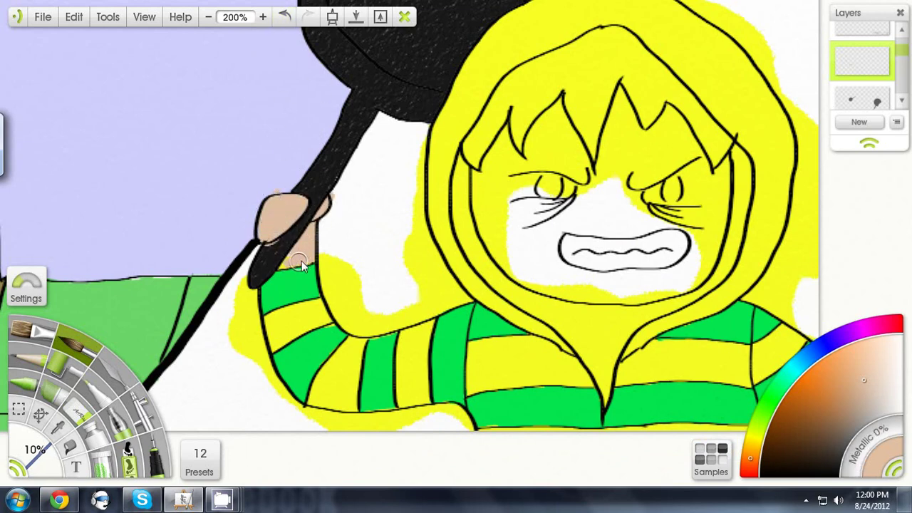
- Fill the large character's face with the skin tone on the skin layer using the 10% brush
left_click(77, 411)
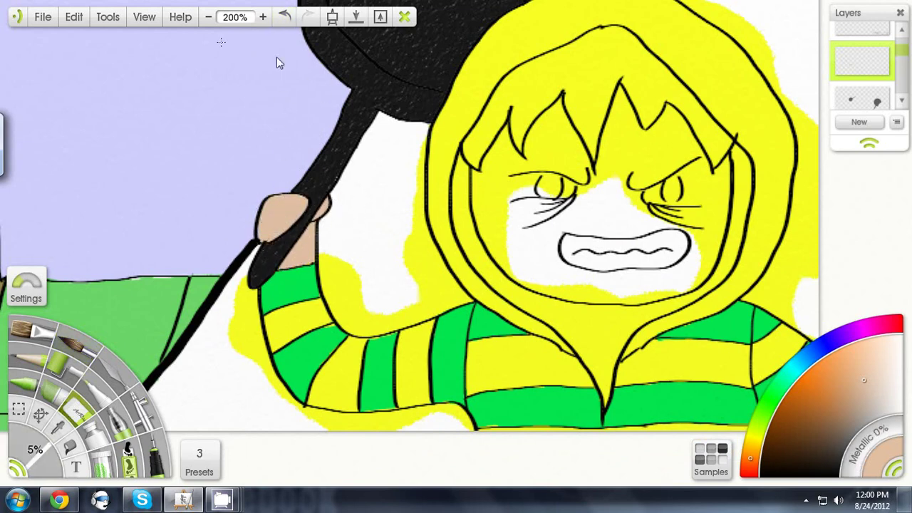
left_click_drag(280, 62, 133, 52)
left_click(76, 346)
mouse_move(352, 195)
left_mouse_down()
mouse_move(361, 236)
mouse_move(350, 138)
mouse_move(362, 131)
mouse_move(399, 235)
mouse_move(370, 213)
mouse_move(401, 275)
mouse_move(383, 273)
mouse_move(507, 280)
mouse_move(576, 260)
mouse_move(523, 269)
mouse_move(580, 167)
mouse_move(513, 142)
mouse_move(528, 214)
mouse_move(493, 213)
mouse_move(466, 93)
mouse_move(519, 138)
mouse_move(424, 126)
mouse_move(406, 162)
mouse_move(395, 107)
mouse_move(333, 241)
mouse_move(324, 216)
left_mouse_up()
- Erase the skin tone from inside the large character's gritted mouth with the 5% eraser
left_click(77, 411)
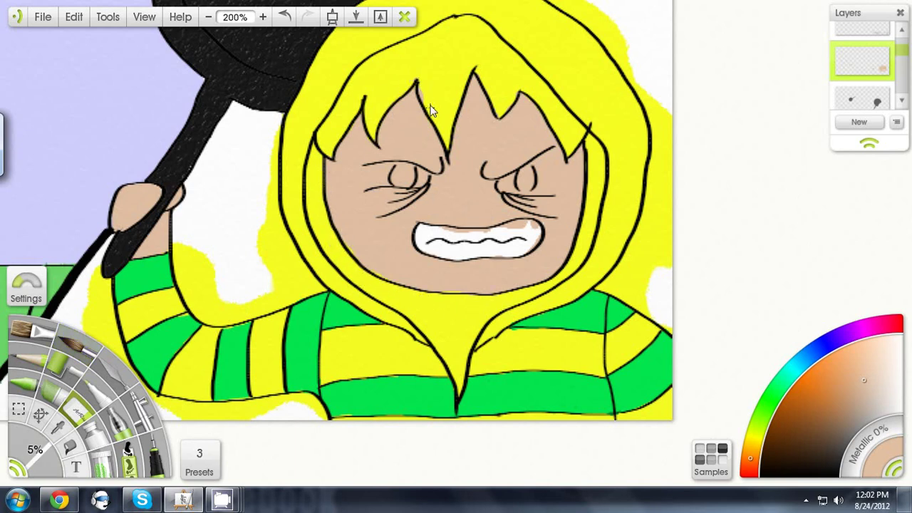
left_click(98, 393)
left_click(200, 461)
left_click(194, 355)
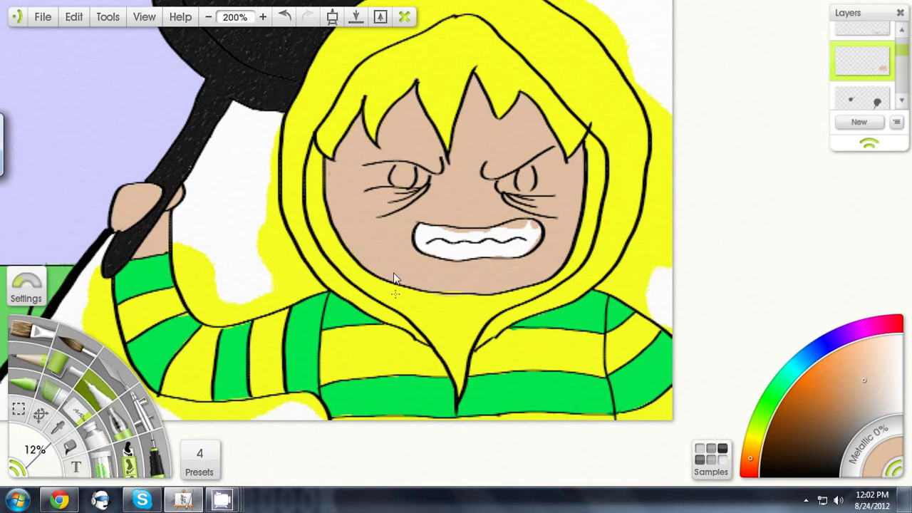
key("p")
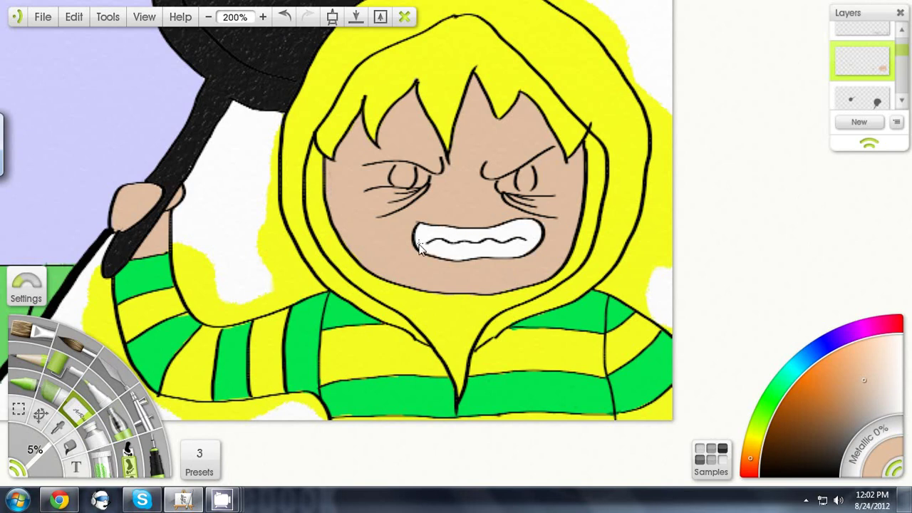
- Erase the yellow spilling around the large character's raised sleeve and between the arm and hood on the yellow hoodie layer
scroll(880, 70, "down", 3)
left_click(869, 47)
left_click_drag(235, 326, 334, 263)
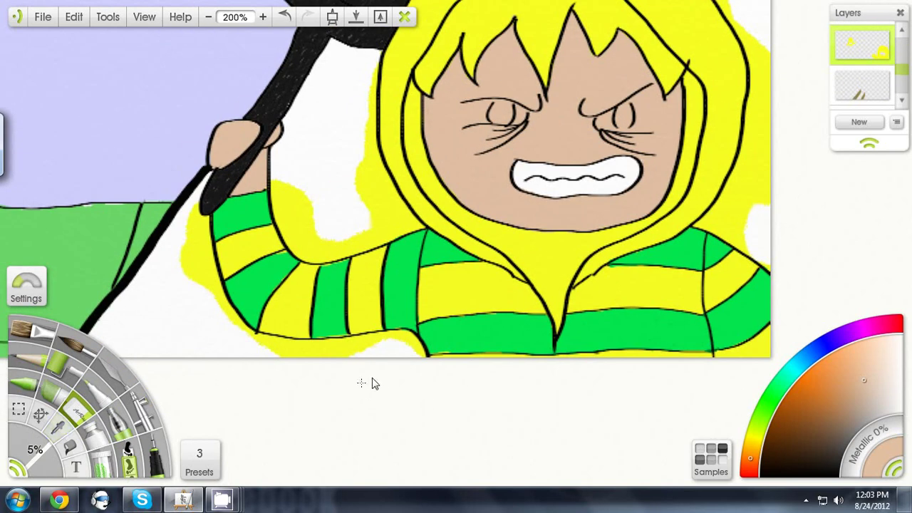
mouse_move(401, 334)
left_mouse_down()
mouse_move(333, 362)
mouse_move(402, 337)
left_mouse_up()
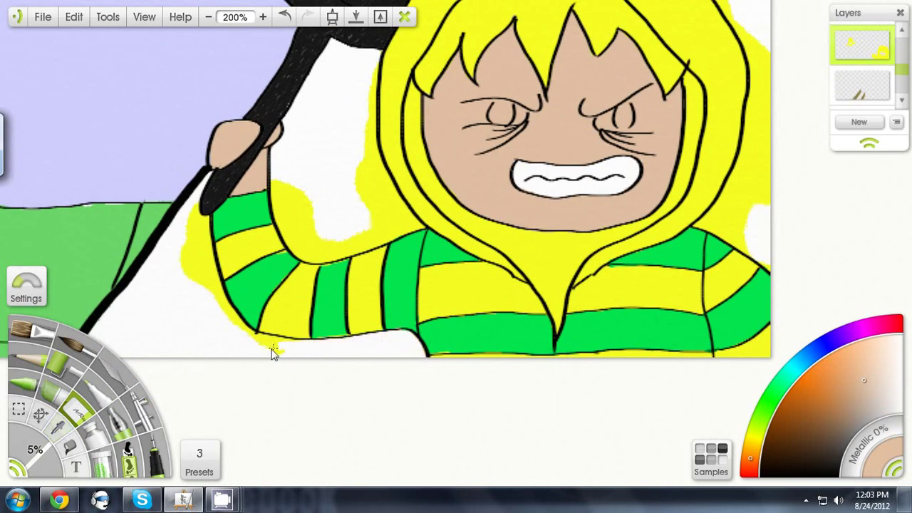
mouse_move(272, 355)
left_mouse_down()
mouse_move(238, 350)
mouse_move(217, 281)
left_mouse_up()
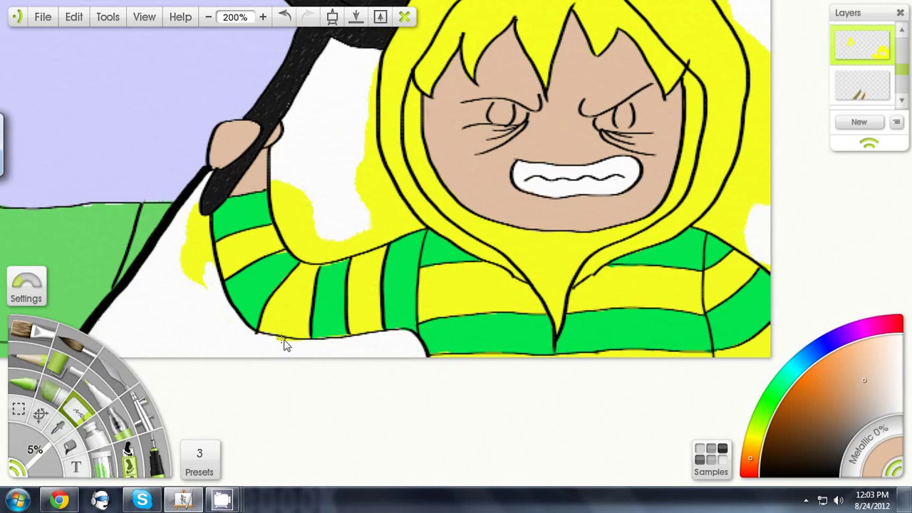
mouse_move(284, 344)
left_mouse_down()
mouse_move(205, 247)
mouse_move(207, 268)
mouse_move(185, 278)
mouse_move(312, 246)
mouse_move(366, 125)
mouse_move(416, 228)
mouse_move(369, 242)
mouse_move(409, 227)
mouse_move(278, 217)
left_mouse_up()
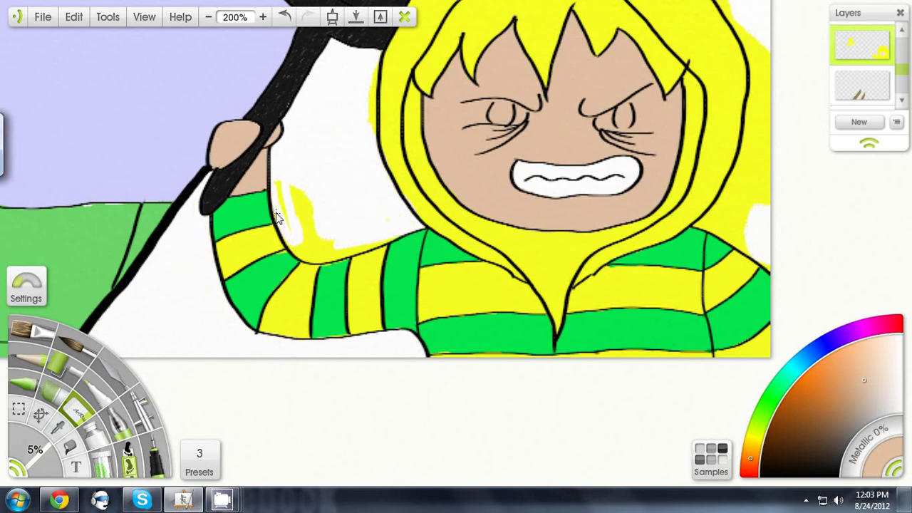
left_click_drag(313, 245, 329, 262)
mouse_move(372, 242)
left_mouse_down()
mouse_move(265, 259)
mouse_move(269, 402)
left_mouse_up()
left_click_drag(269, 282, 277, 218)
- Erase the yellow paint spilling past the outer outline of the large character's hood with the 5% eraser
left_click_drag(637, 194, 648, 291)
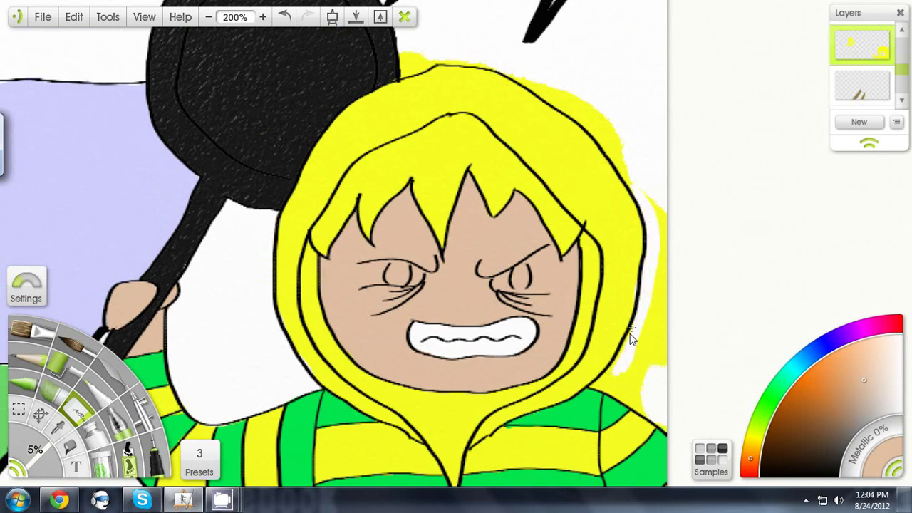
mouse_move(618, 396)
left_mouse_down()
mouse_move(664, 326)
mouse_move(633, 179)
mouse_move(517, 85)
left_mouse_up()
left_click(285, 14)
mouse_move(631, 187)
left_mouse_down()
mouse_move(552, 97)
mouse_move(418, 71)
left_mouse_up()
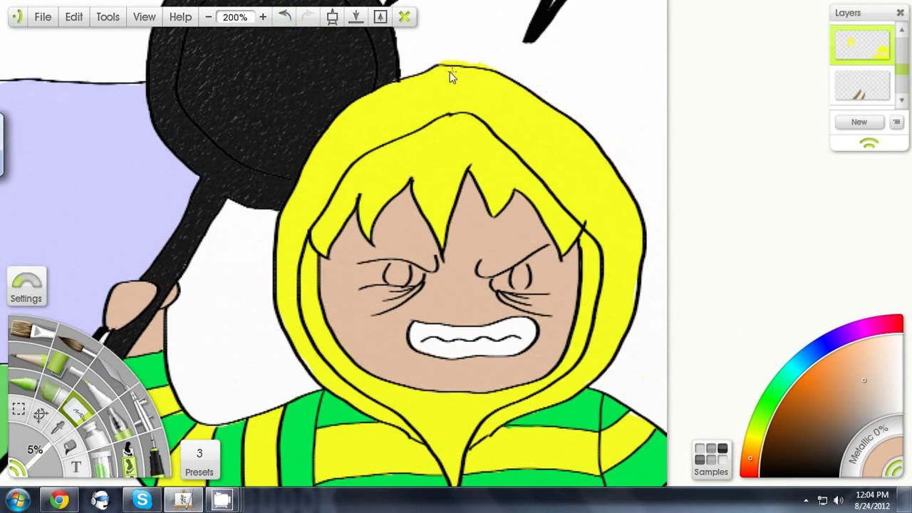
left_click_drag(347, 180, 408, 79)
- Paint the iris of the eye nearer the frying pan orange on a layer above the skin with the 10% brush
left_click(208, 17)
left_click(208, 17)
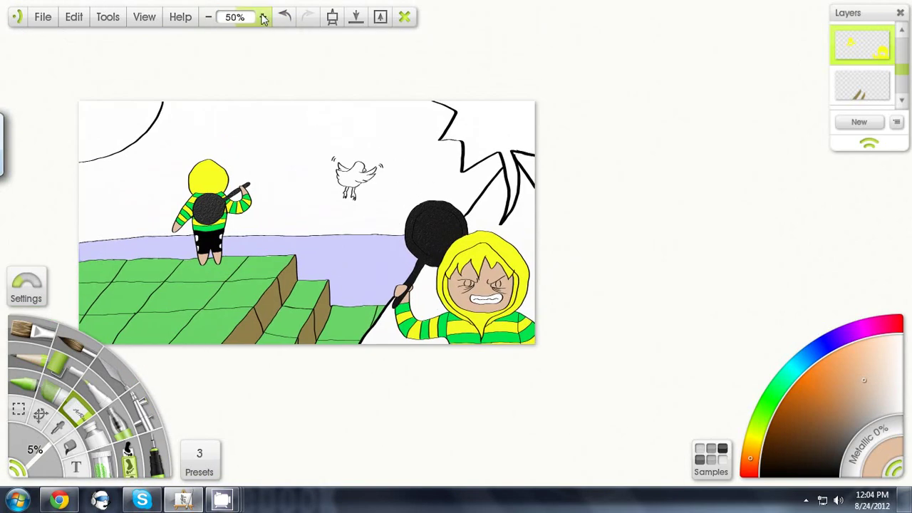
left_click(222, 500)
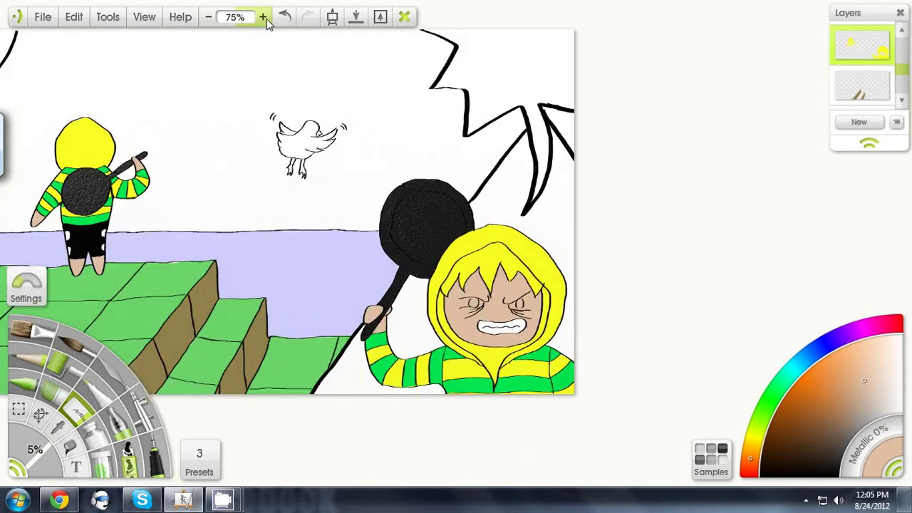
left_click(263, 17)
left_click(262, 17)
left_click(263, 17)
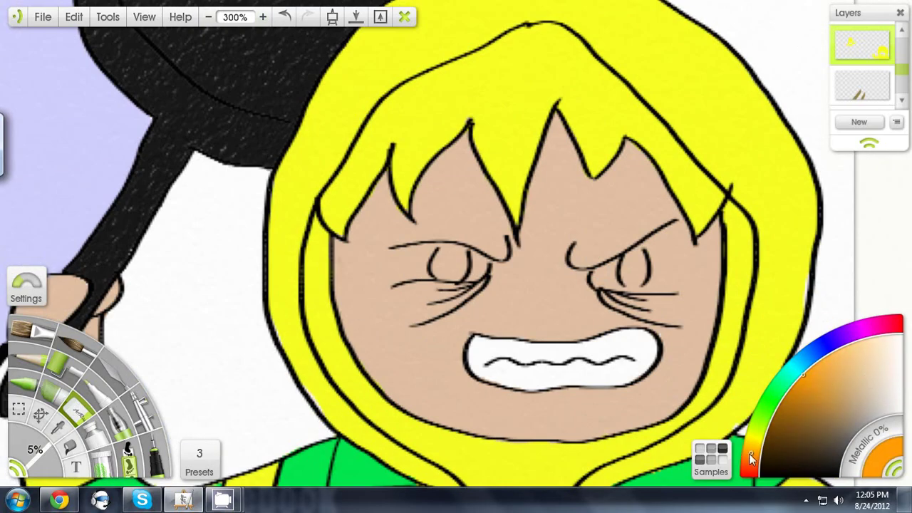
left_click(77, 345)
scroll(873, 77, "up", 4)
left_click(874, 90)
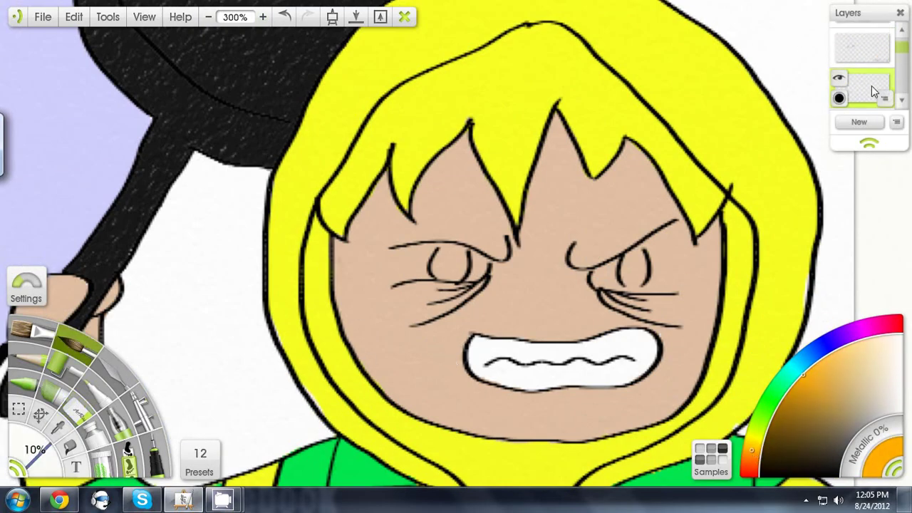
left_click_drag(452, 257, 460, 272)
- Save the orange iris color as a local sample for the right eye
left_click(711, 460)
left_click(689, 372)
type("R")
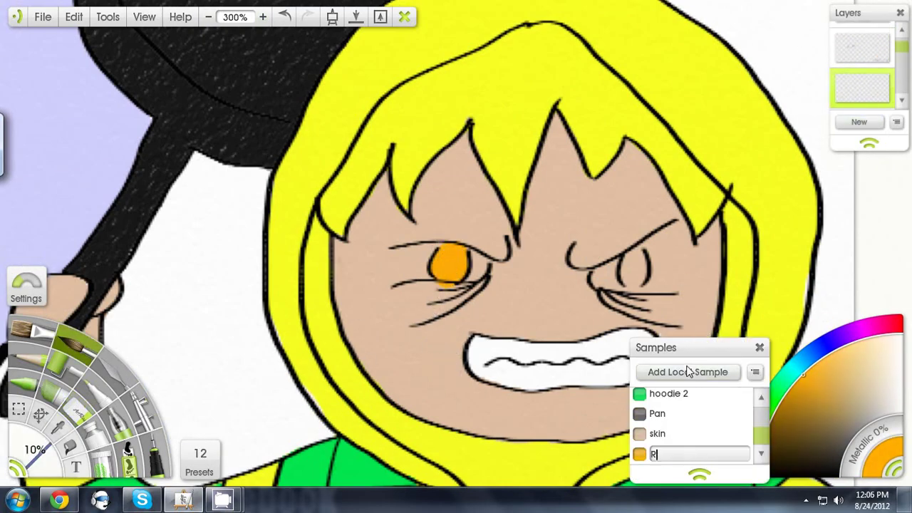
key("Return")
left_click(761, 347)
- Paint the other iris bright green and save that green as a local sample named Leye
left_click(769, 407)
left_click_drag(633, 263, 640, 271)
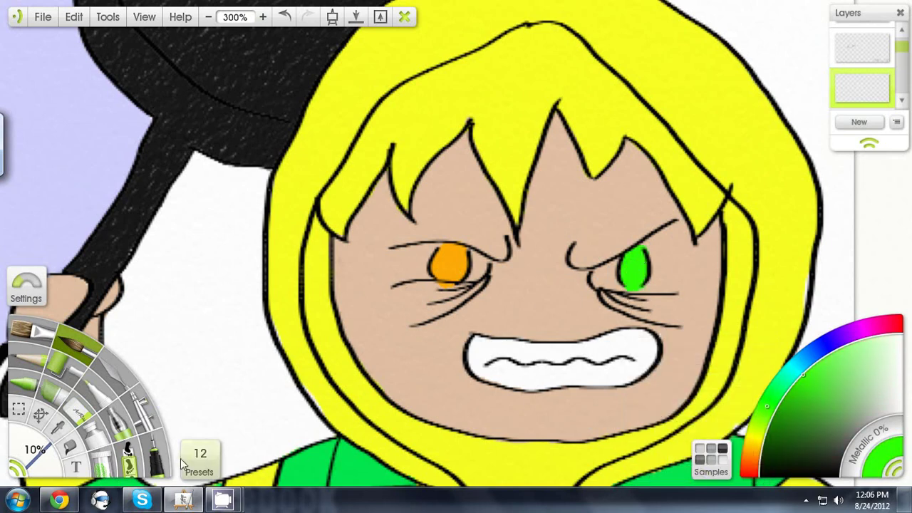
left_click(711, 459)
left_click(680, 373)
type("Leye")
key("Return")
left_click(760, 347)
- Erase the skin tone and the yellow hoodie paint from the whites of both eyes with the 5% eraser
left_click(77, 411)
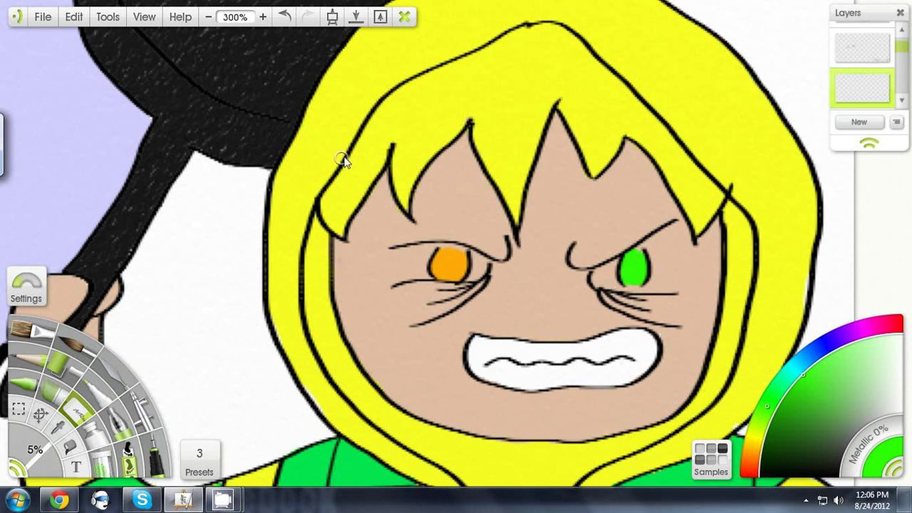
key("ctrl+z")
left_click(689, 232)
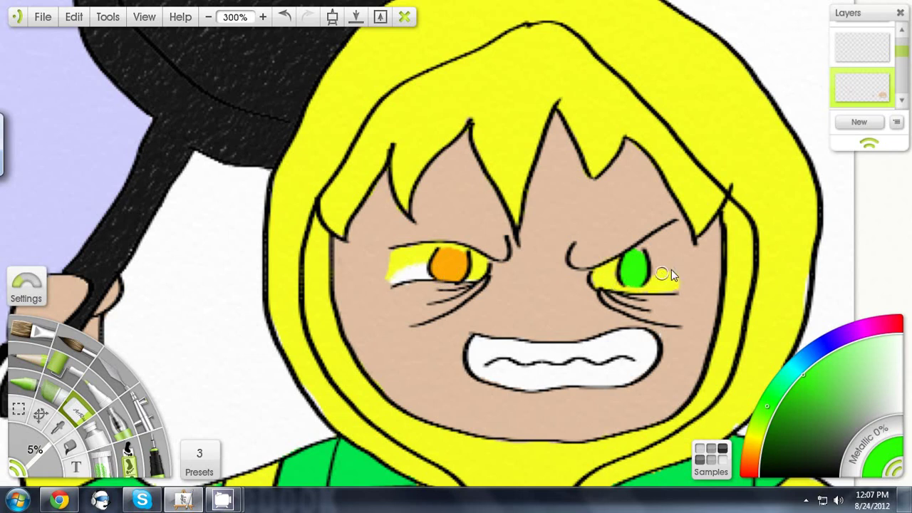
left_click_drag(663, 258, 624, 285)
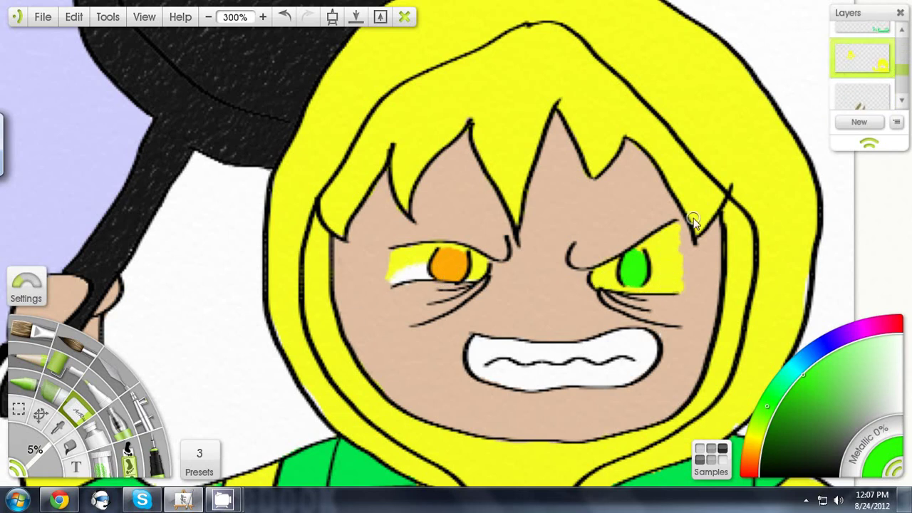
mouse_move(473, 287)
left_mouse_down()
mouse_move(463, 254)
mouse_move(395, 278)
left_mouse_up()
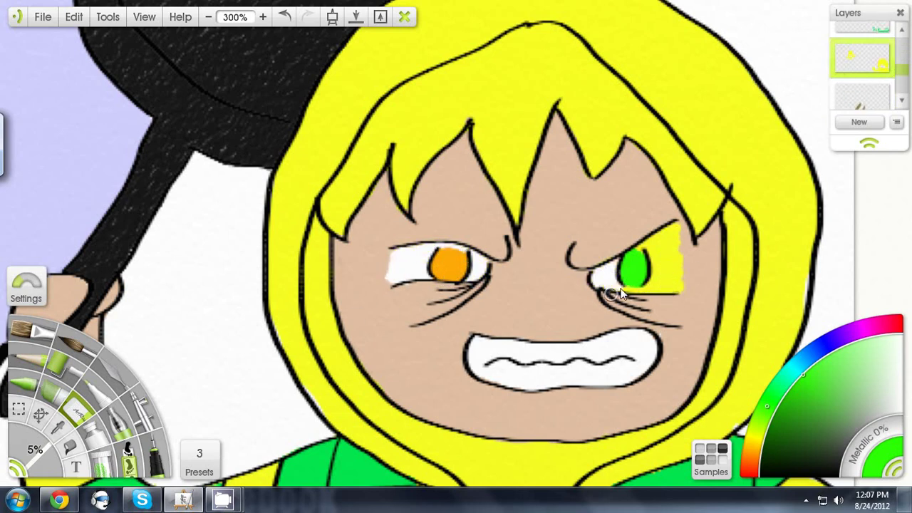
mouse_move(620, 289)
left_mouse_down()
mouse_move(662, 226)
mouse_move(688, 288)
left_mouse_up()
- Load the skin sample and repaint the skin along the outer edges of both eyes on the skin layer
scroll(871, 66, "up", 3)
left_click(866, 86)
left_click(711, 457)
left_click(679, 449)
left_click(285, 18)
left_click(77, 345)
left_click_drag(689, 233, 691, 291)
left_click_drag(381, 249, 379, 282)
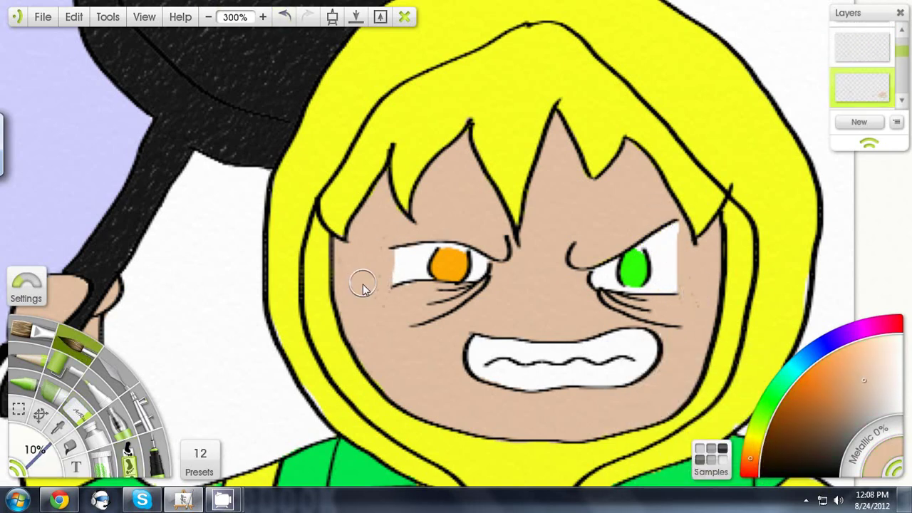
left_click(91, 391)
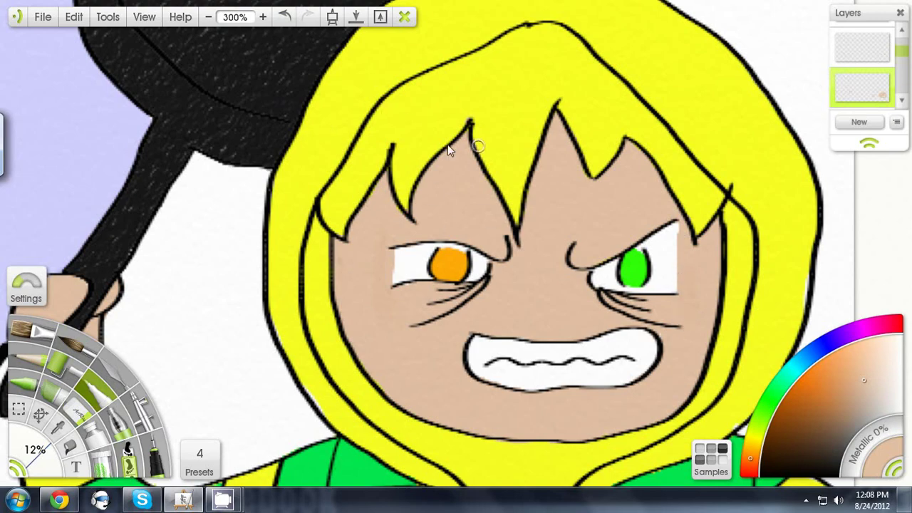
- Load the hoodie yellow sample and darken it to a deep olive
scroll(449, 150, "down", 4)
left_click_drag(280, 109, 428, 257)
left_click_drag(513, 300, 427, 256)
left_click(711, 459)
scroll(688, 407, "down", 1)
left_click(648, 395)
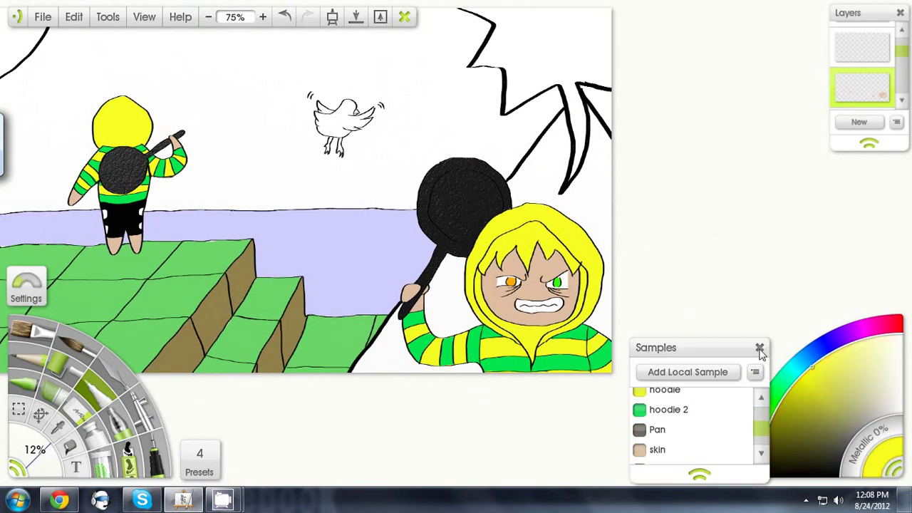
left_click(760, 349)
left_click(764, 444)
- Add a new layer and paint the hood's inner lining around the face and down the neckline dark olive
scroll(537, 340, "up", 3)
mouse_move(537, 339)
left_mouse_down()
mouse_move(444, 282)
mouse_move(434, 205)
left_mouse_up()
scroll(884, 64, "up", 1)
left_click(840, 55)
left_click(839, 55)
left_click(861, 124)
left_click(77, 345)
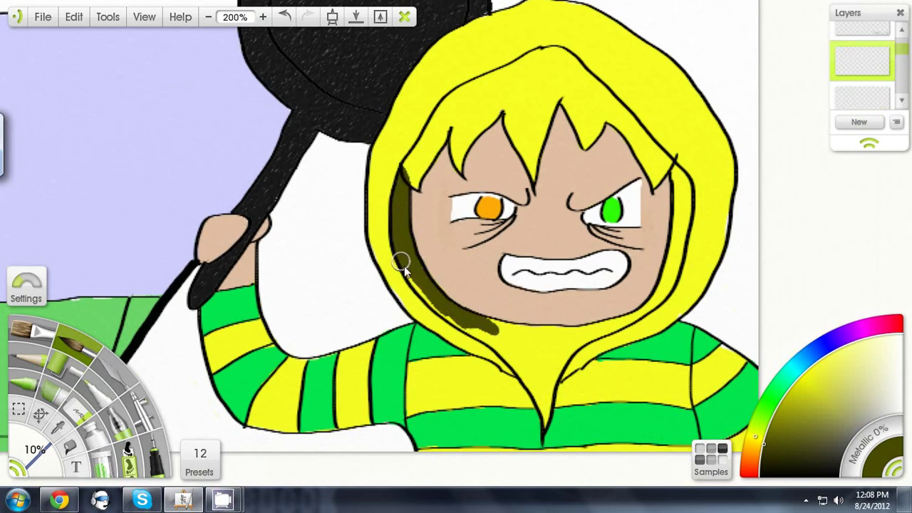
mouse_move(404, 266)
left_mouse_down()
mouse_move(473, 332)
mouse_move(550, 368)
mouse_move(526, 375)
left_mouse_up()
left_click_drag(669, 291, 676, 237)
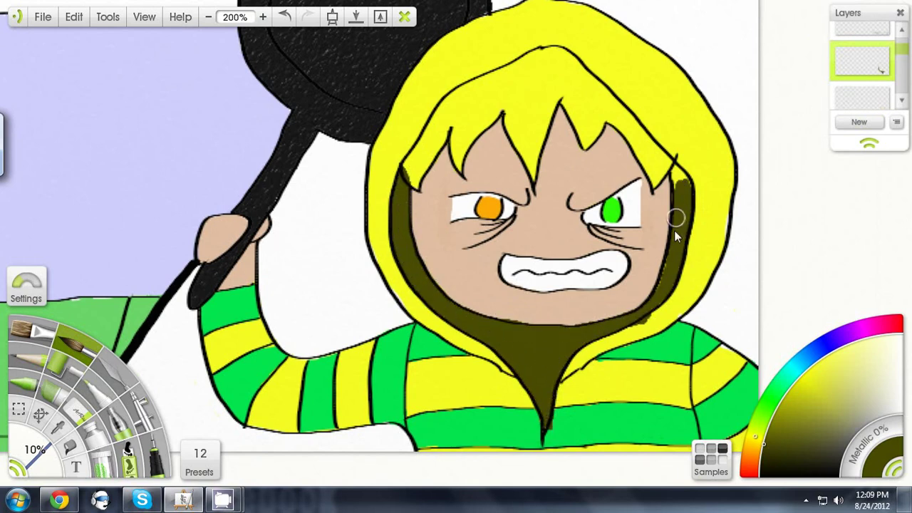
- Erase the dark olive spilling past the lining's outlines onto the face, hood and shirt with the 5% eraser
left_click(262, 17)
left_click(75, 411)
left_click_drag(271, 74, 304, 128)
left_click_drag(375, 307, 283, 209)
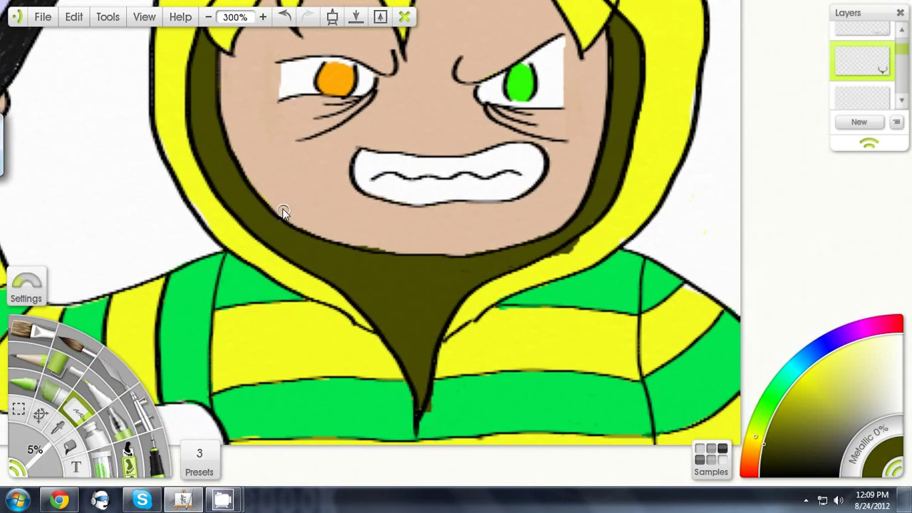
left_click_drag(650, 59, 618, 172)
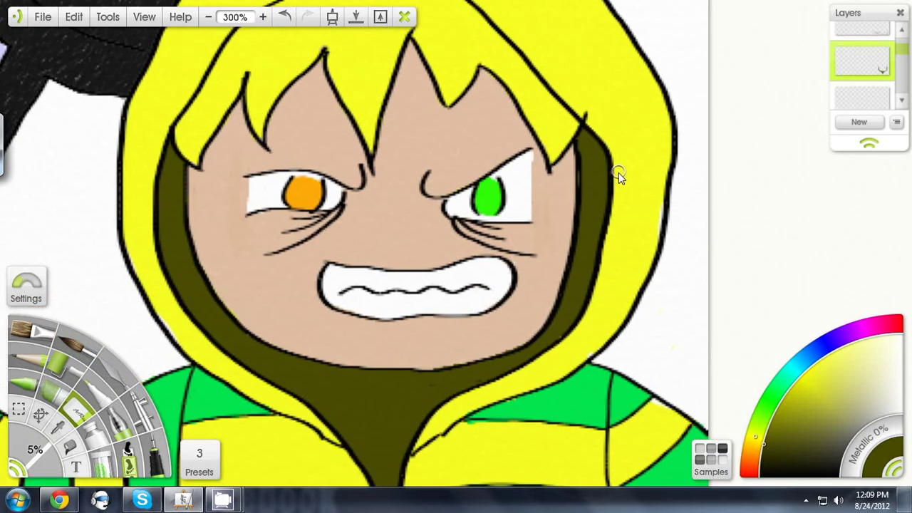
left_click(208, 17)
left_click(208, 16)
left_click_drag(285, 178, 413, 270)
left_click(59, 500)
left_click(59, 500)
left_click_drag(589, 267, 499, 222)
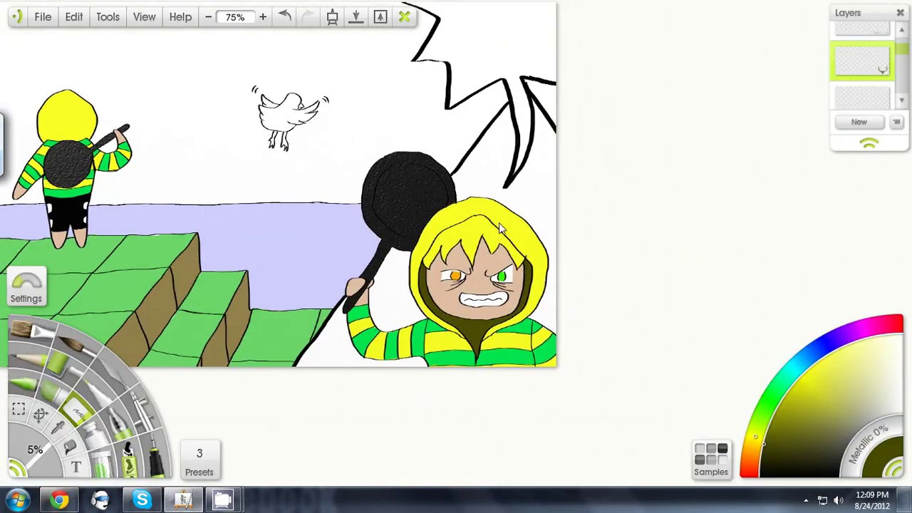
- Add a new layer and paint the large character's hair and spiky bangs solid black with the 10% brush
left_click(859, 122)
left_click_drag(773, 463, 733, 473)
scroll(469, 216, "up", 4)
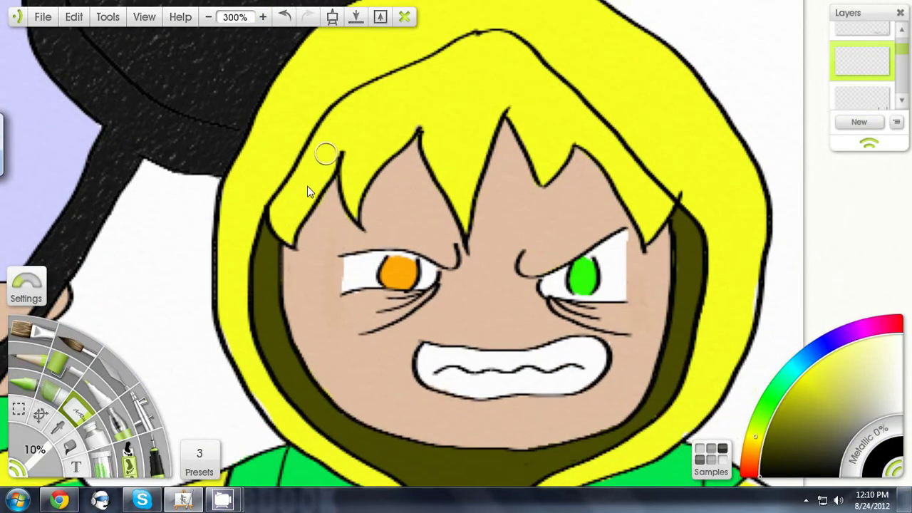
left_click(76, 346)
mouse_move(316, 148)
left_mouse_down()
mouse_move(287, 203)
mouse_move(291, 229)
mouse_move(282, 228)
left_mouse_up()
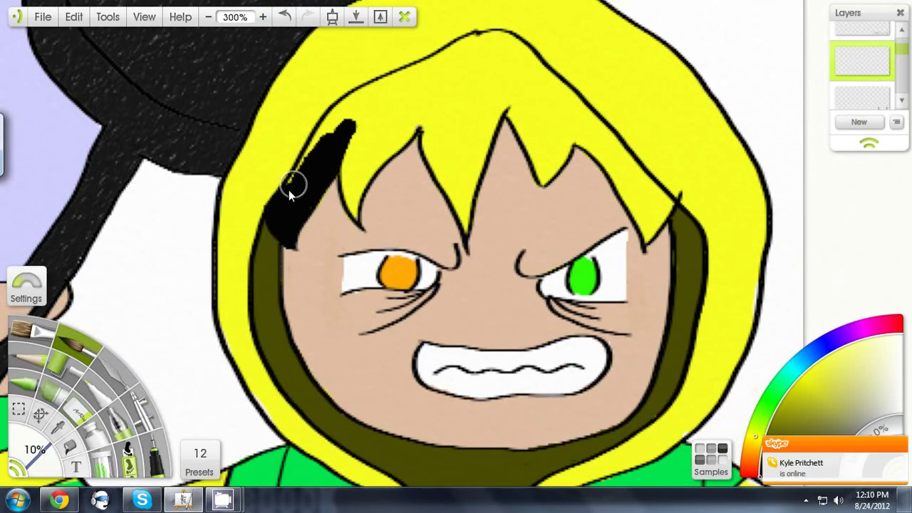
mouse_move(349, 106)
left_mouse_down()
mouse_move(387, 133)
mouse_move(350, 198)
mouse_move(344, 183)
mouse_move(432, 143)
mouse_move(464, 220)
mouse_move(437, 86)
mouse_move(423, 73)
mouse_move(342, 98)
mouse_move(549, 93)
mouse_move(489, 39)
mouse_move(563, 120)
mouse_move(553, 147)
mouse_move(513, 112)
left_mouse_up()
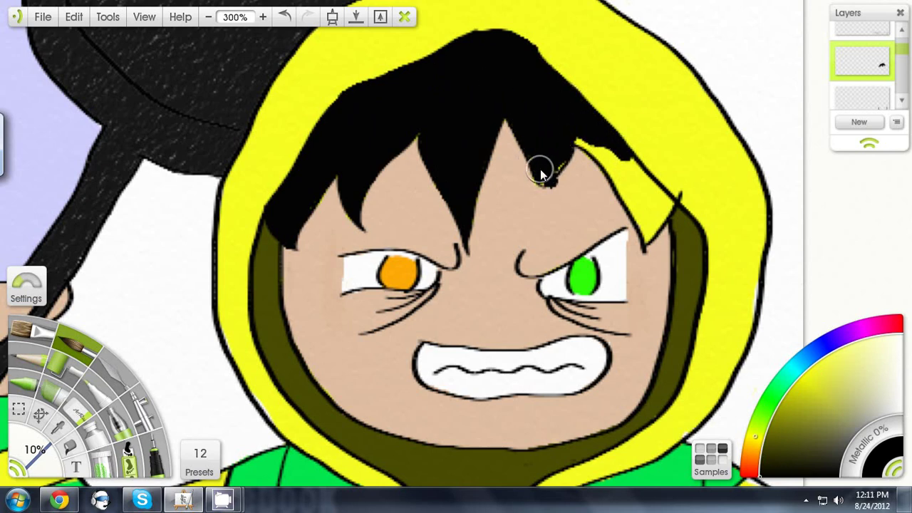
left_click_drag(540, 170, 576, 185)
left_click(80, 411)
left_click(77, 347)
mouse_move(600, 138)
left_mouse_down()
mouse_move(669, 205)
mouse_move(651, 204)
mouse_move(653, 228)
mouse_move(566, 134)
mouse_move(570, 142)
left_mouse_up()
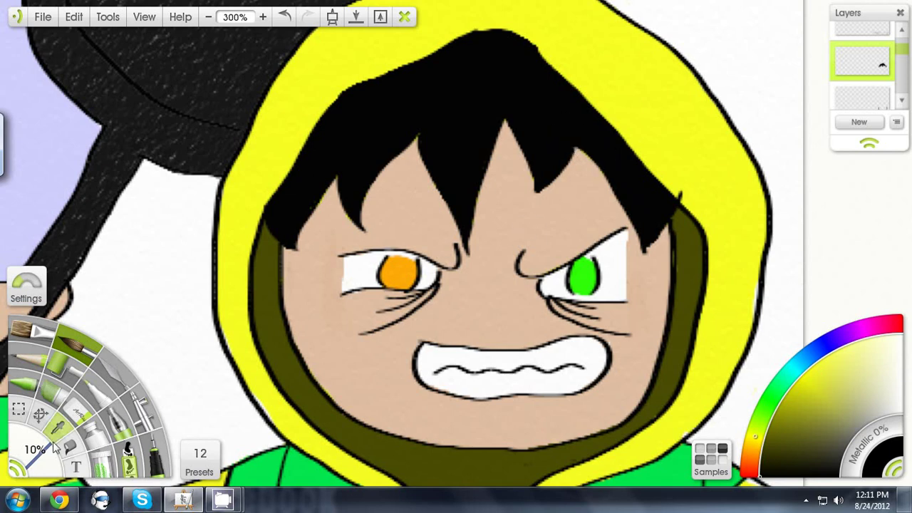
- Try to erase the black paint at the corner of the bangs where the hair meets the hood lining
left_click(74, 411)
left_click_drag(904, 46, 904, 52)
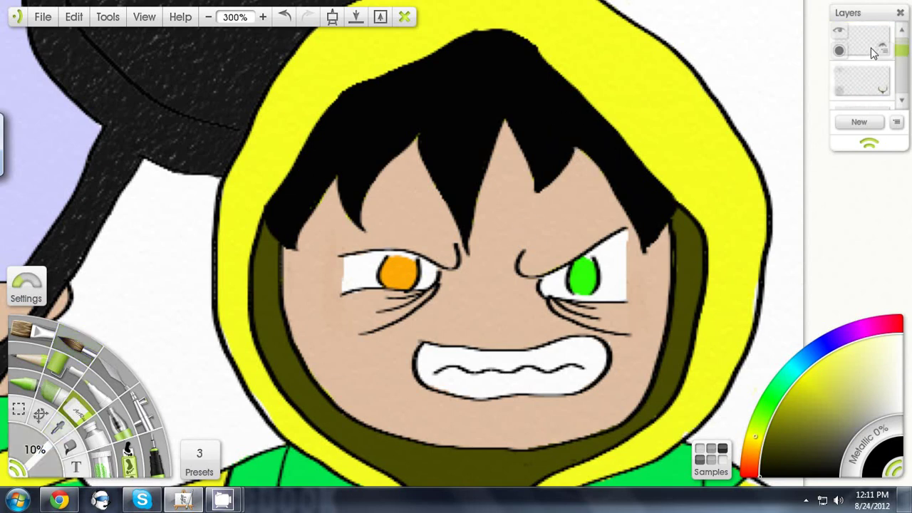
left_click(873, 50)
left_click_drag(674, 205, 661, 215)
left_click(285, 17)
left_click(77, 346)
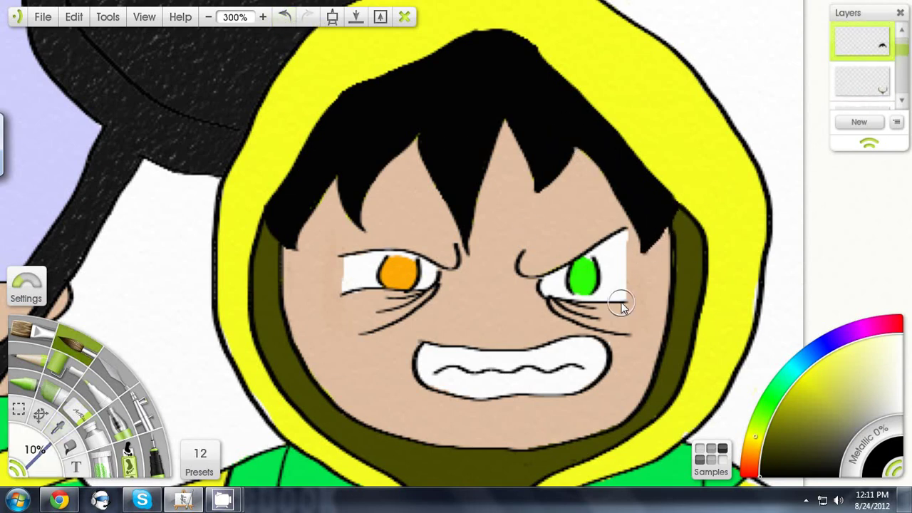
- Erase the yellow fringe along the edges of the black bangs on the yellow hoodie layer with the 10% eraser
scroll(861, 89, "down", 5)
left_click(861, 69)
left_click(77, 408)
left_click_drag(366, 173, 424, 173)
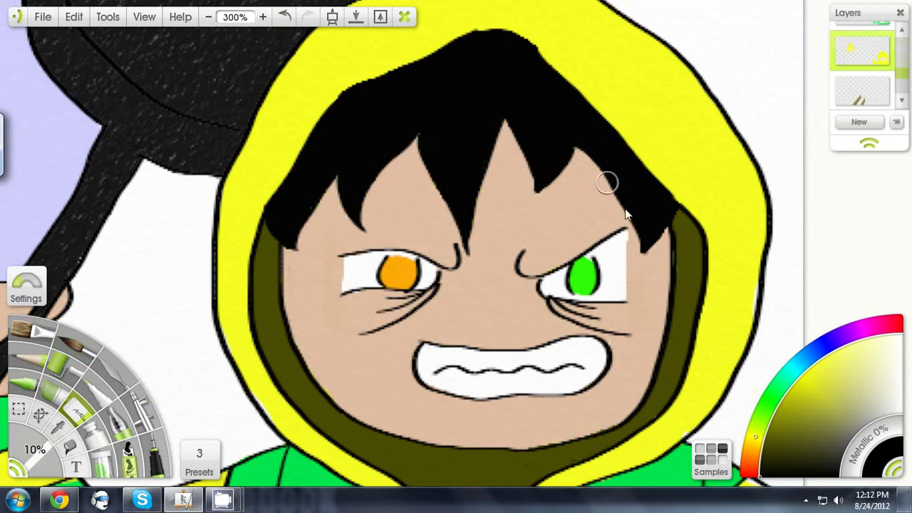
- Pick orange from the saved color samples and paint the bird's beak on the top layer with the 3% brush
left_click(208, 17)
left_click(209, 17)
left_click(209, 17)
left_click(208, 17)
left_click_drag(96, 50, 193, 106)
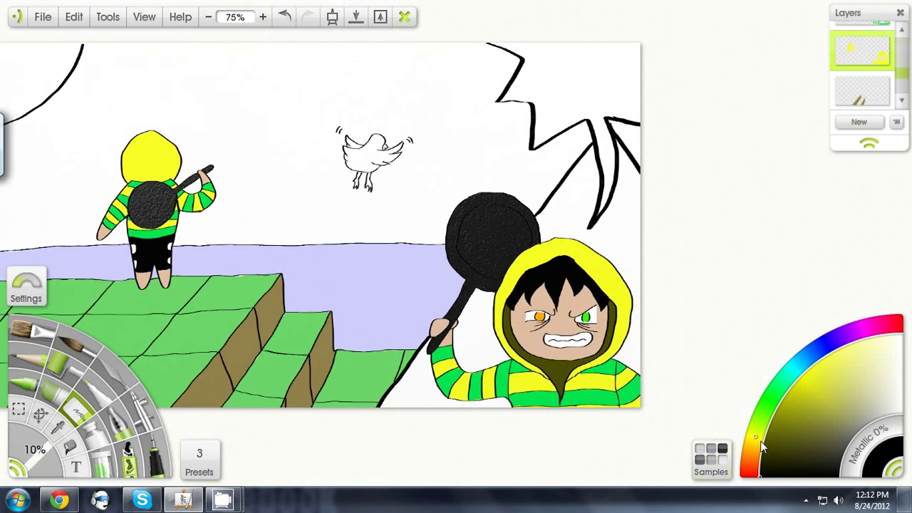
left_click(711, 459)
left_click(759, 347)
left_click(263, 17)
left_click(263, 17)
left_click(262, 17)
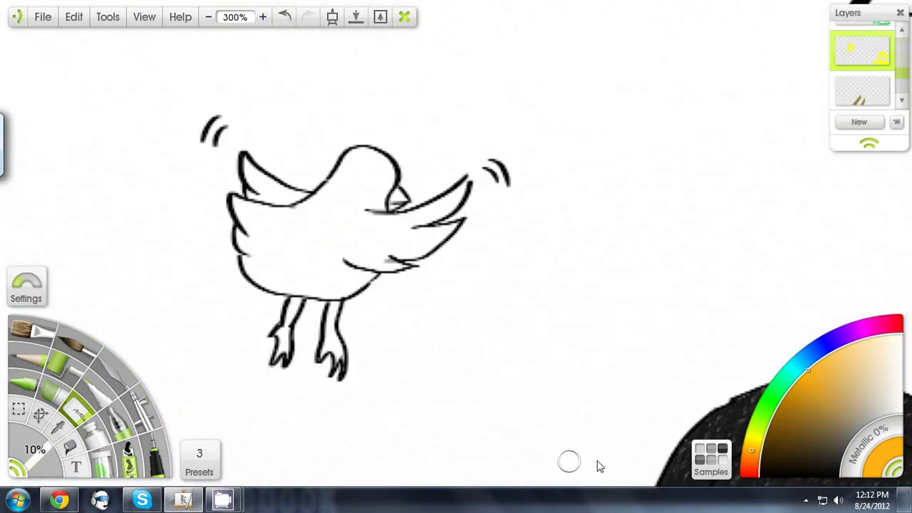
scroll(877, 70, "up", 5)
left_click(863, 44)
left_click(77, 345)
left_click_drag(47, 458, 38, 463)
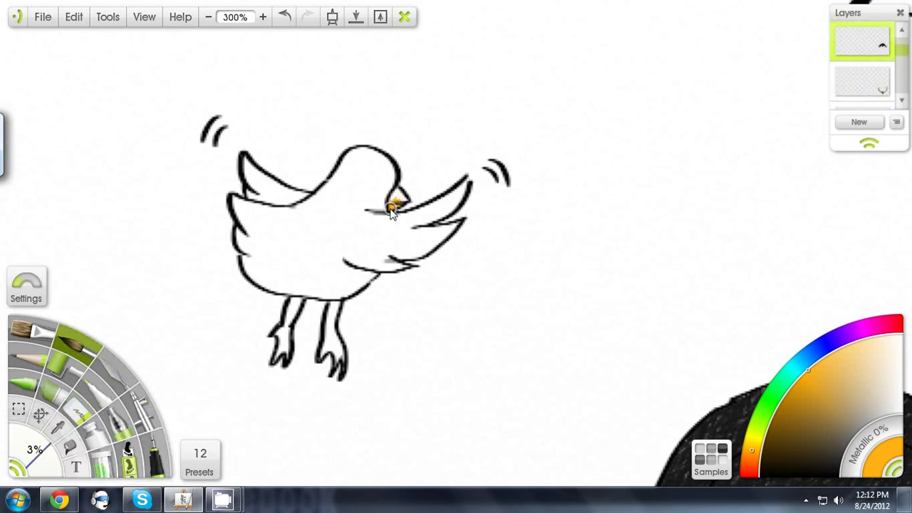
- Paint the bird's legs and feet brown with the 3% brush and tidy their edges with the 2% eraser
left_click(709, 456)
left_click(662, 452)
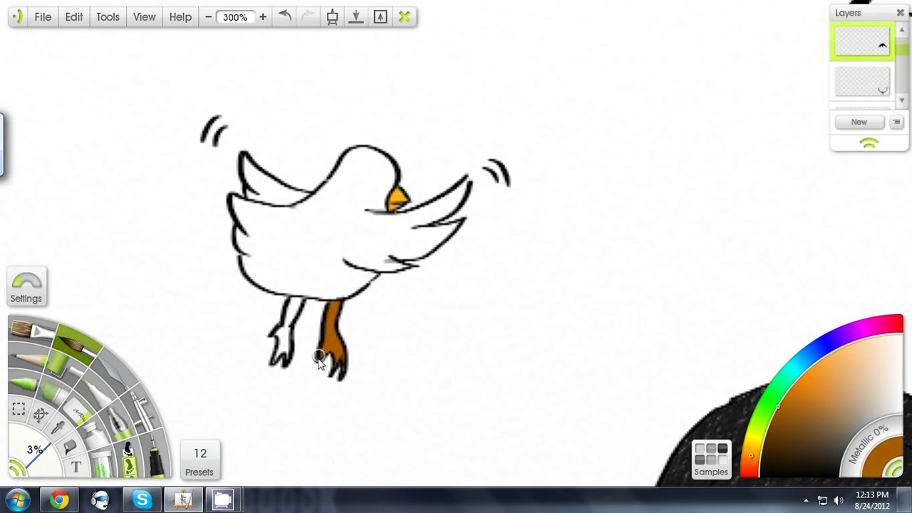
left_click(77, 412)
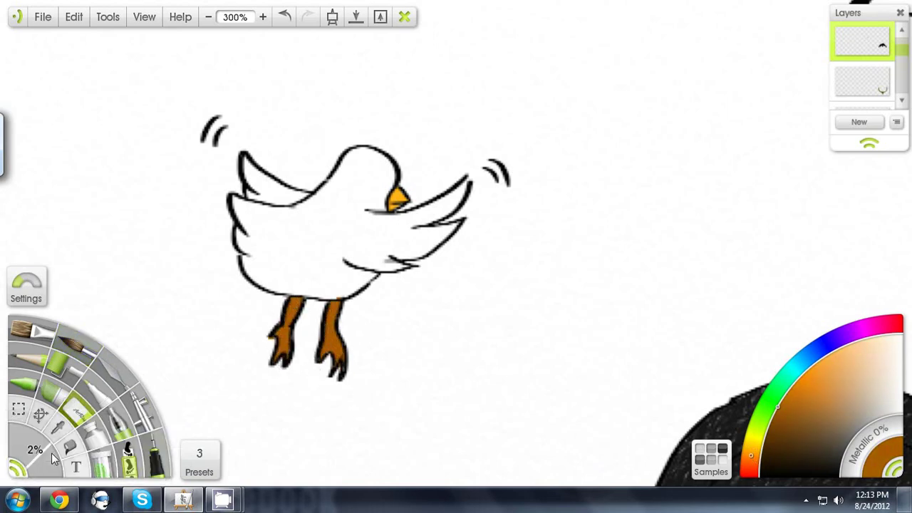
left_click(207, 17)
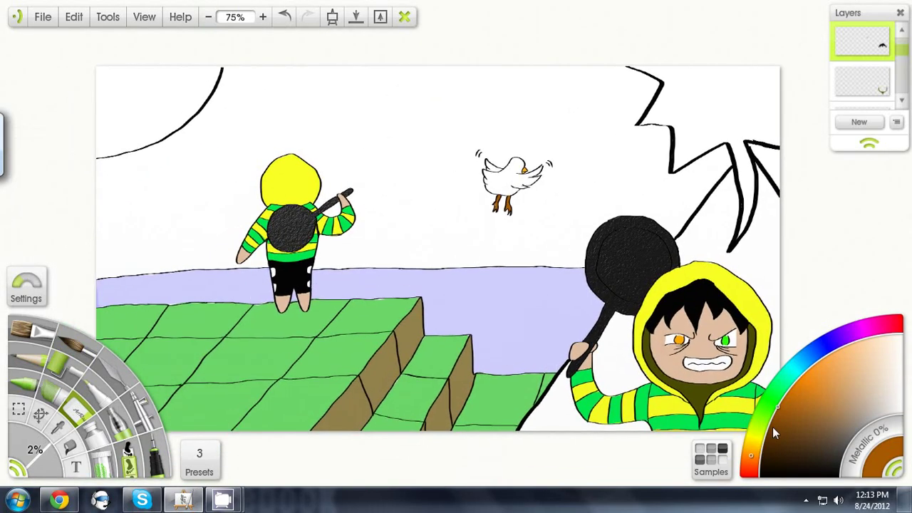
- Save the current brown as a color sample named "chicken legs!"
left_click(712, 459)
left_click(688, 372)
type("chicken legs!")
- Add a new layer below the green ground layer and choose a dark blue for the brush at 100% size
left_click_drag(799, 359, 804, 358)
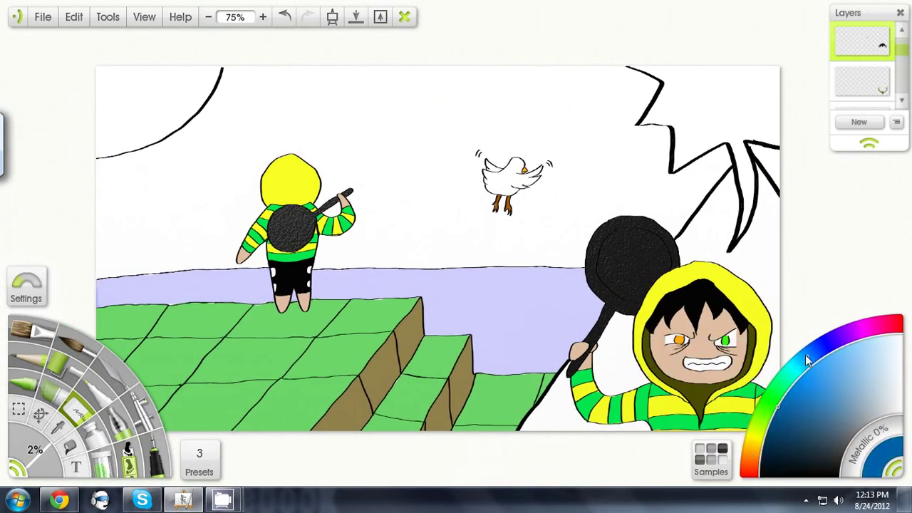
left_click_drag(813, 418, 813, 379)
left_click_drag(806, 358, 812, 354)
left_click(793, 408)
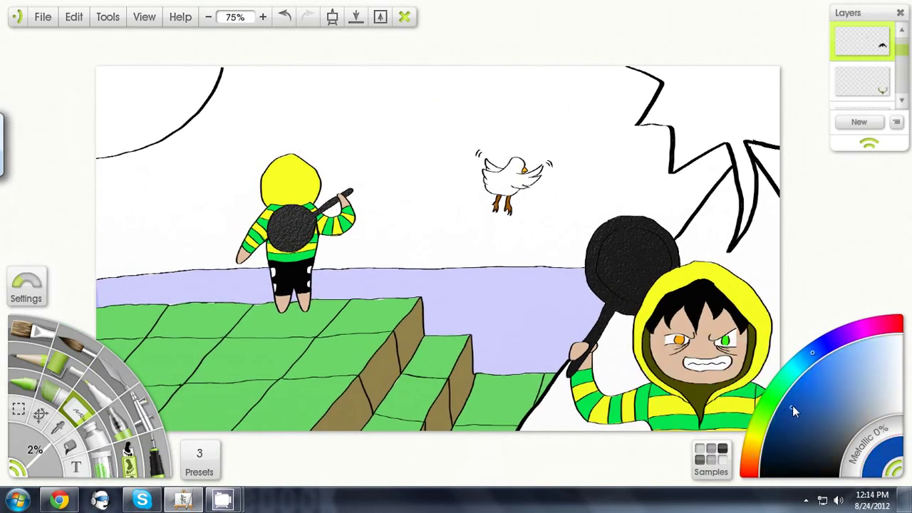
key("ctrl+shift+n")
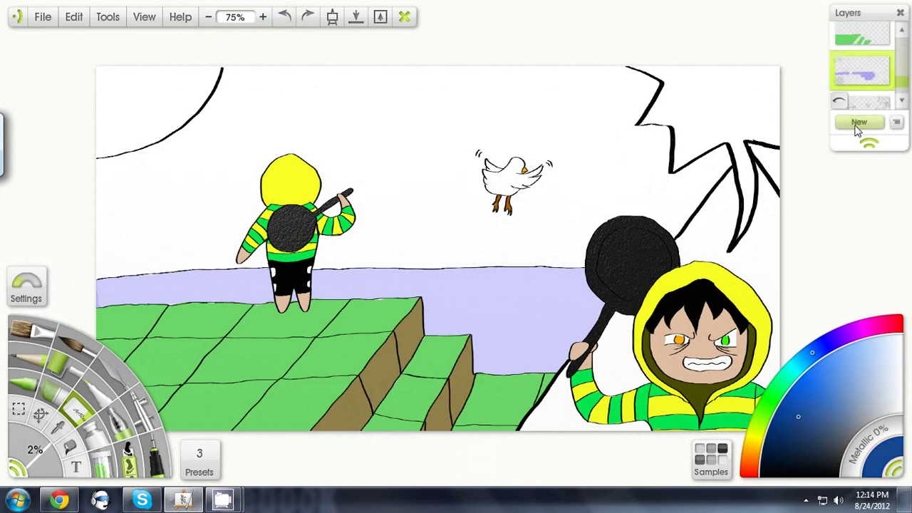
left_click(37, 376)
left_click(285, 17)
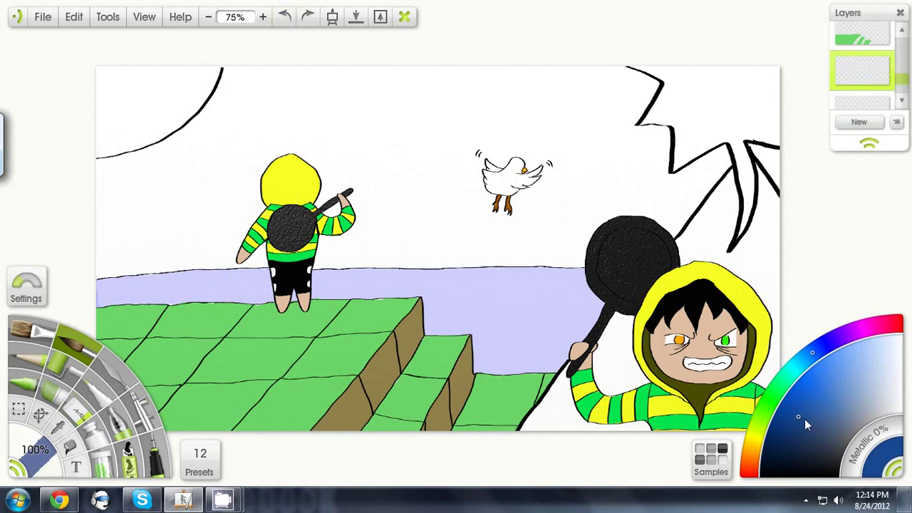
left_click(711, 459)
scroll(701, 397, "down", 3)
left_click(759, 347)
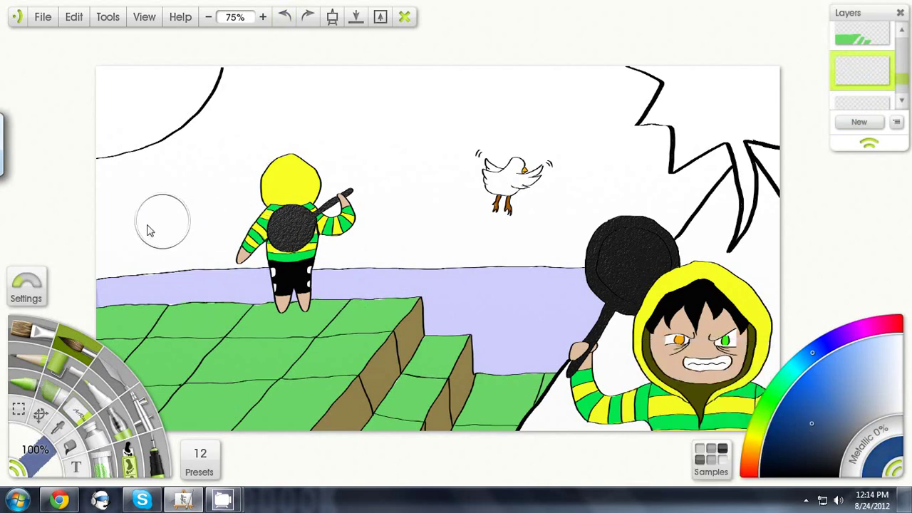
- Try to flood-fill the sky with dark blue on the new layer
left_click(70, 448)
left_click(201, 243)
left_click(286, 21)
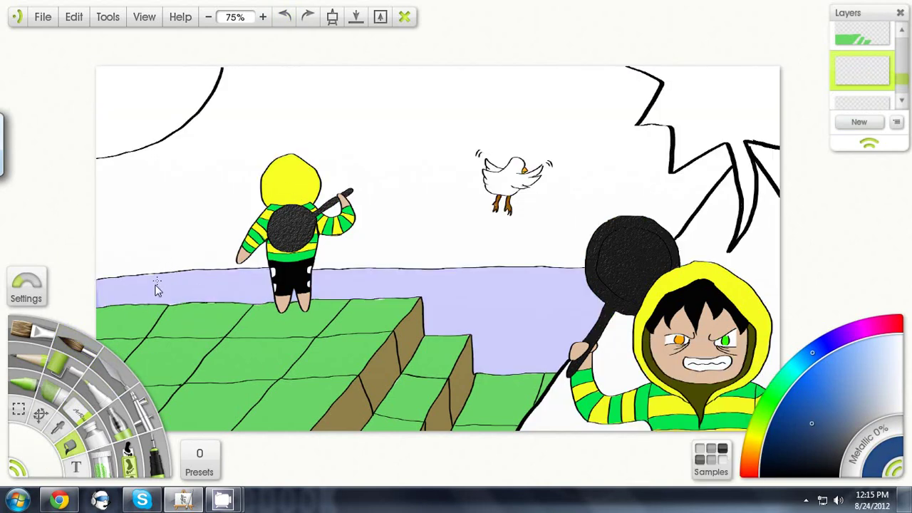
- Paint the whole sky dark blue behind the bird and the characters with the 100% brush
left_click(87, 342)
mouse_move(142, 182)
left_mouse_down()
mouse_move(95, 254)
mouse_move(386, 249)
mouse_move(179, 254)
mouse_move(98, 173)
mouse_move(190, 178)
mouse_move(442, 249)
mouse_move(407, 247)
mouse_move(555, 203)
mouse_move(464, 149)
mouse_move(549, 126)
mouse_move(228, 78)
mouse_move(628, 116)
mouse_move(689, 188)
mouse_move(594, 225)
mouse_move(754, 166)
left_mouse_up()
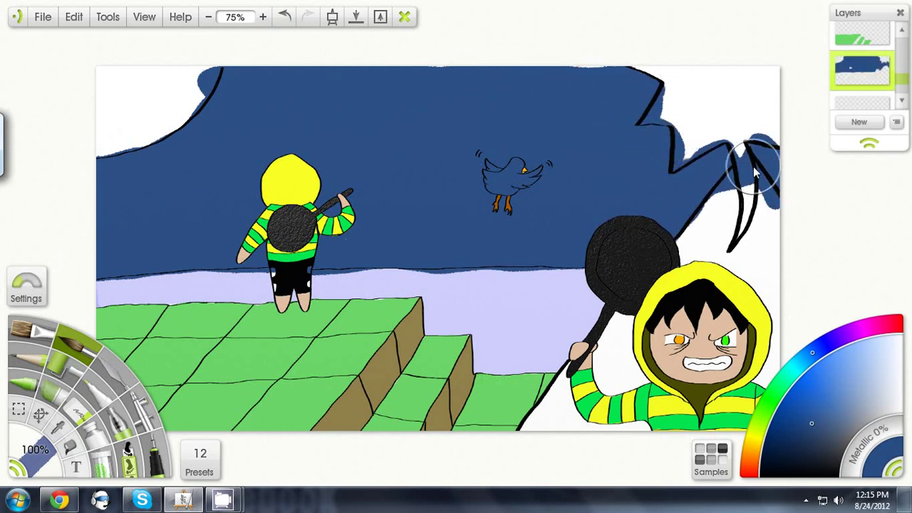
- Erase the blue spilling past the moon's outline and the horizon line with the 10% eraser
left_click(79, 411)
left_click(35, 452)
type("10")
key("Return")
left_click_drag(206, 98, 220, 57)
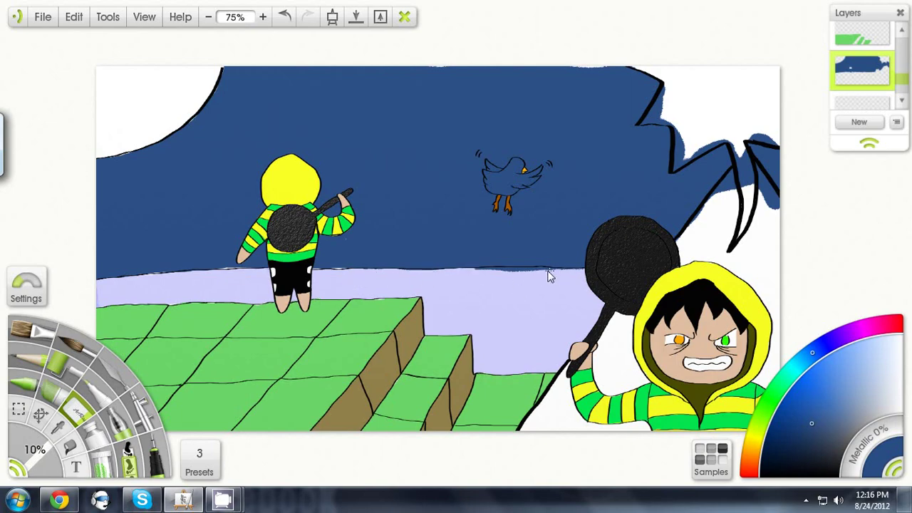
left_click(263, 17)
left_click(263, 16)
left_click_drag(349, 371, 283, 303)
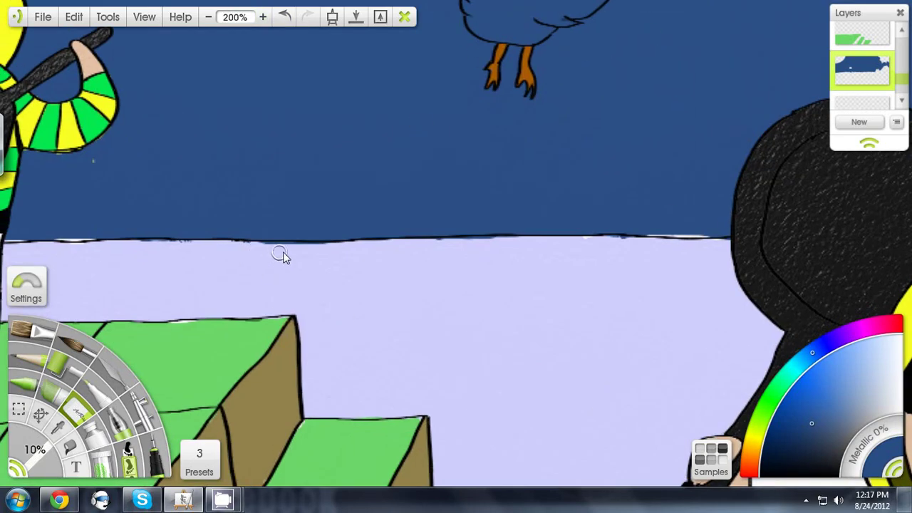
left_click_drag(246, 256, 186, 320)
- Erase the blue paint inside the bird's head, body and wings with the 10% eraser
left_click(263, 17)
left_click_drag(428, 71, 327, 328)
mouse_move(332, 244)
left_mouse_down()
mouse_move(326, 264)
mouse_move(305, 222)
mouse_move(303, 233)
left_mouse_up()
left_click(285, 16)
mouse_move(302, 205)
left_mouse_down()
mouse_move(419, 236)
mouse_move(391, 202)
mouse_move(417, 220)
mouse_move(391, 165)
mouse_move(362, 210)
mouse_move(291, 193)
mouse_move(288, 266)
mouse_move(331, 294)
mouse_move(402, 278)
mouse_move(297, 292)
mouse_move(438, 265)
mouse_move(478, 241)
mouse_move(506, 193)
left_mouse_up()
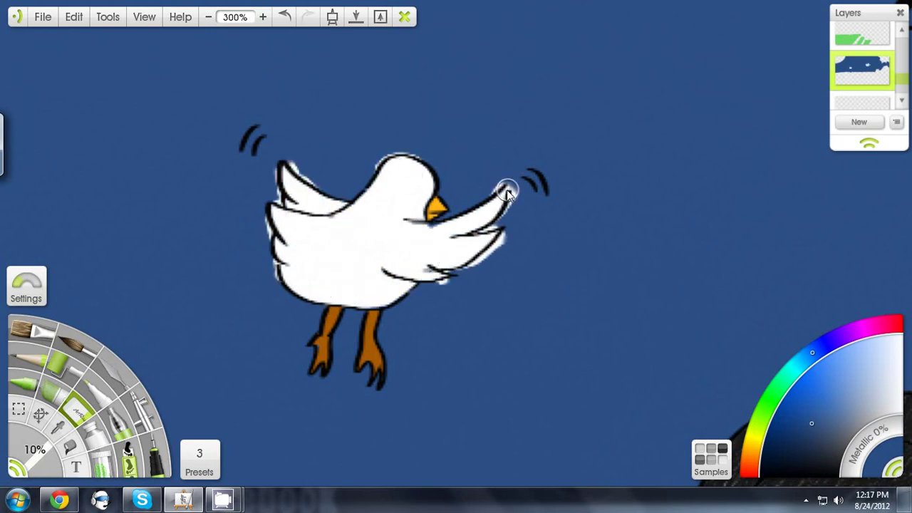
- Paint over the white fringe around the bird's wings and body in dark blue with the 5% brush
left_click(82, 344)
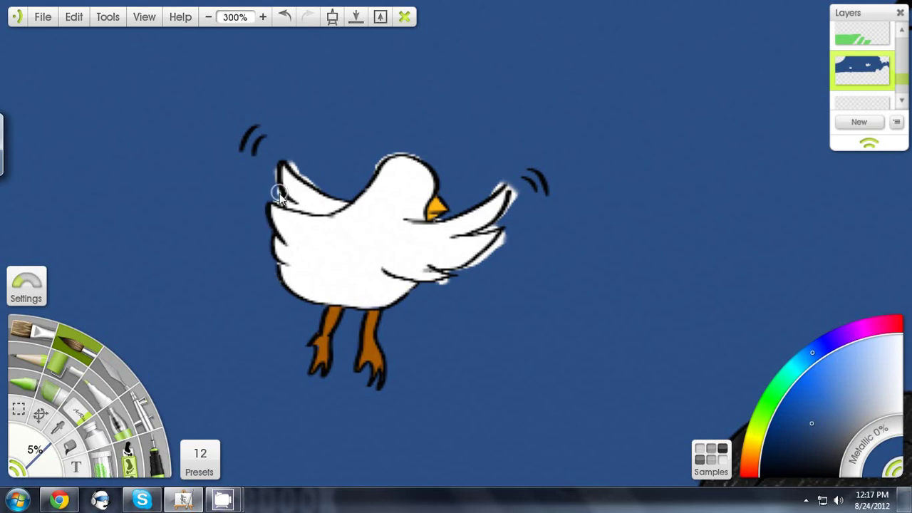
left_click_drag(320, 182, 288, 159)
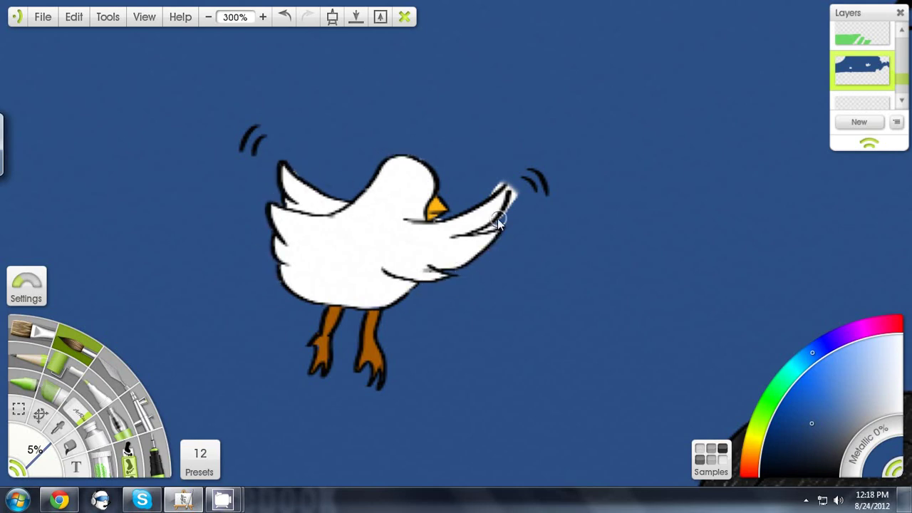
mouse_move(499, 222)
left_mouse_down()
mouse_move(516, 193)
mouse_move(504, 179)
left_mouse_up()
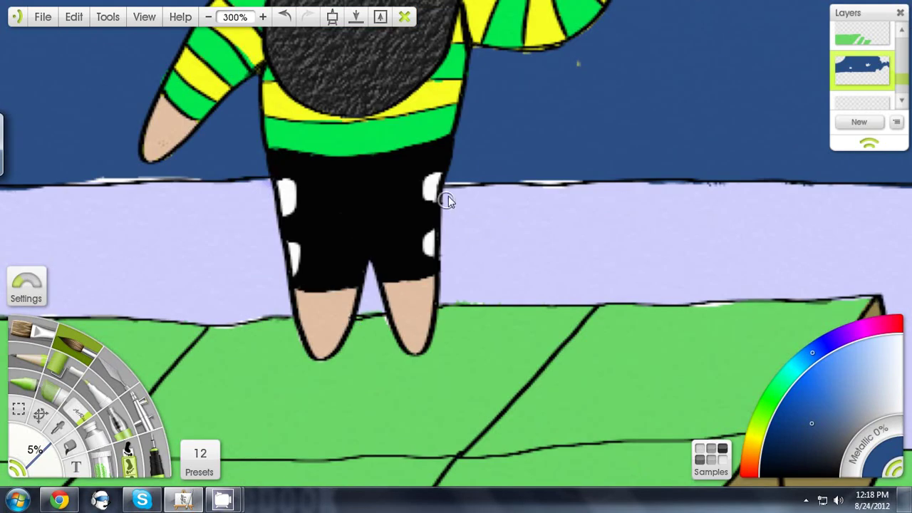
- Touch up the dark blue sky along the horizon beside the small character with the 5% brush
left_click_drag(448, 172, 366, 221)
mouse_move(116, 308)
left_mouse_down()
mouse_move(309, 272)
mouse_move(435, 337)
left_mouse_up()
left_click_drag(310, 259, 379, 254)
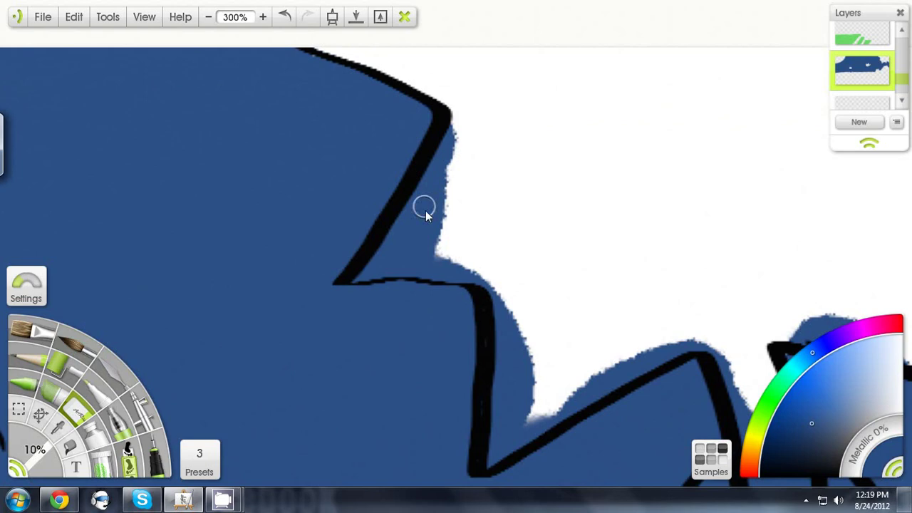
- Erase the blue spilling into the jagged speech bubble and past its tail with the 10% eraser
mouse_move(426, 210)
left_mouse_down()
mouse_move(415, 245)
mouse_move(453, 269)
mouse_move(391, 239)
mouse_move(463, 277)
left_mouse_up()
mouse_move(511, 341)
left_mouse_down()
mouse_move(530, 404)
mouse_move(499, 384)
mouse_move(677, 350)
mouse_move(492, 460)
left_mouse_up()
left_click_drag(378, 285, 349, 275)
mouse_move(427, 213)
left_mouse_down()
mouse_move(439, 350)
mouse_move(342, 340)
mouse_move(256, 435)
left_mouse_up()
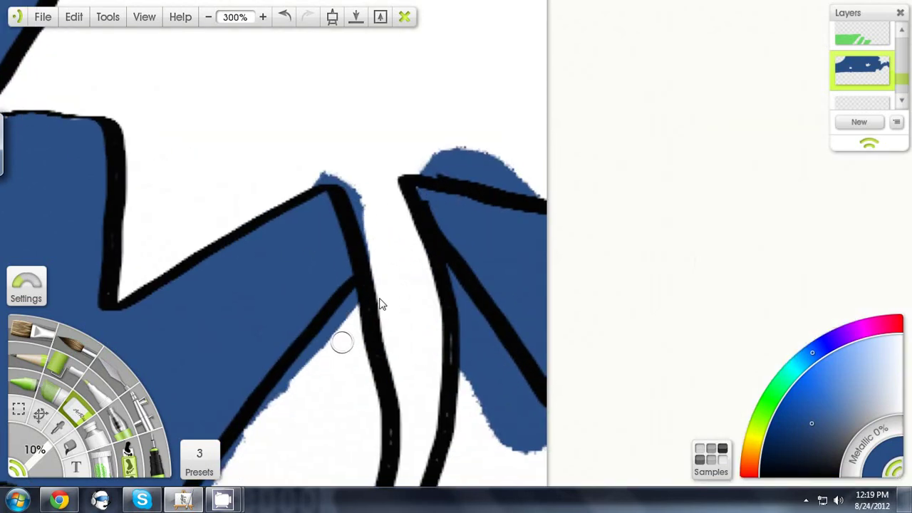
mouse_move(456, 285)
left_mouse_down()
mouse_move(520, 406)
mouse_move(468, 296)
left_mouse_up()
left_click_drag(327, 168, 366, 249)
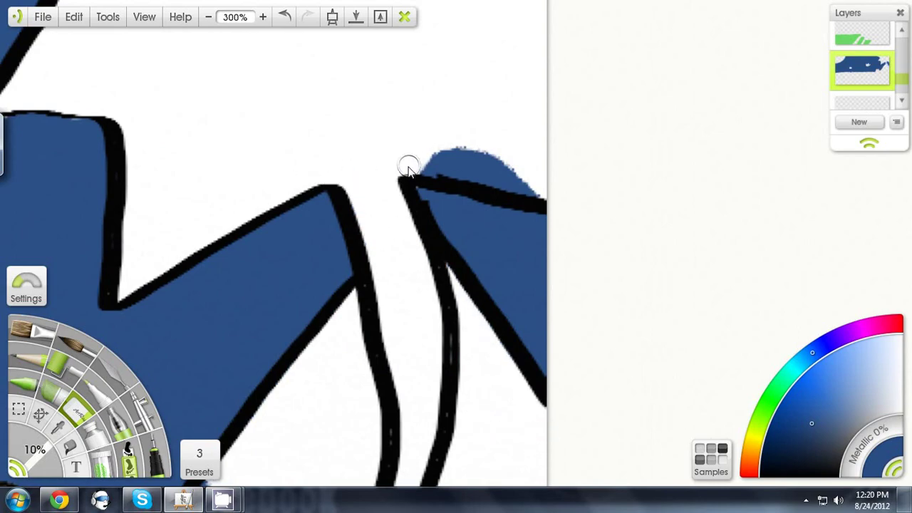
left_click_drag(407, 168, 526, 187)
- Paint the moon in the sky's corner light bluish gray on its own layer with the 50% brush
right_click(369, 208)
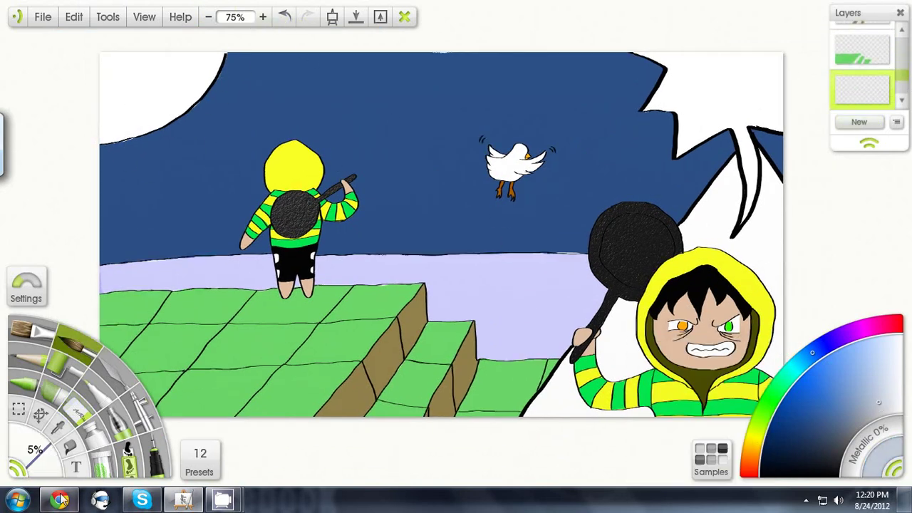
left_click_drag(29, 466, 41, 469)
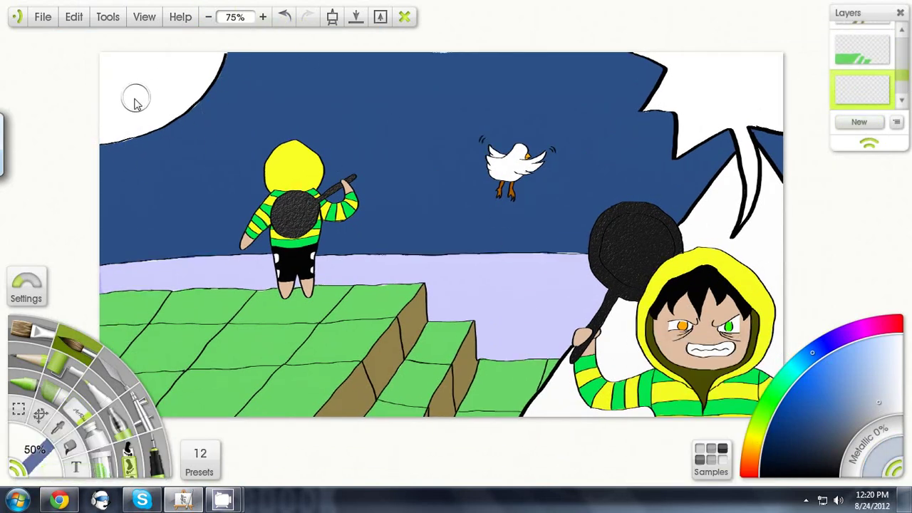
mouse_move(136, 101)
left_mouse_down()
mouse_move(145, 76)
mouse_move(197, 85)
mouse_move(197, 94)
mouse_move(194, 83)
mouse_move(109, 102)
mouse_move(104, 134)
mouse_move(198, 102)
left_mouse_up()
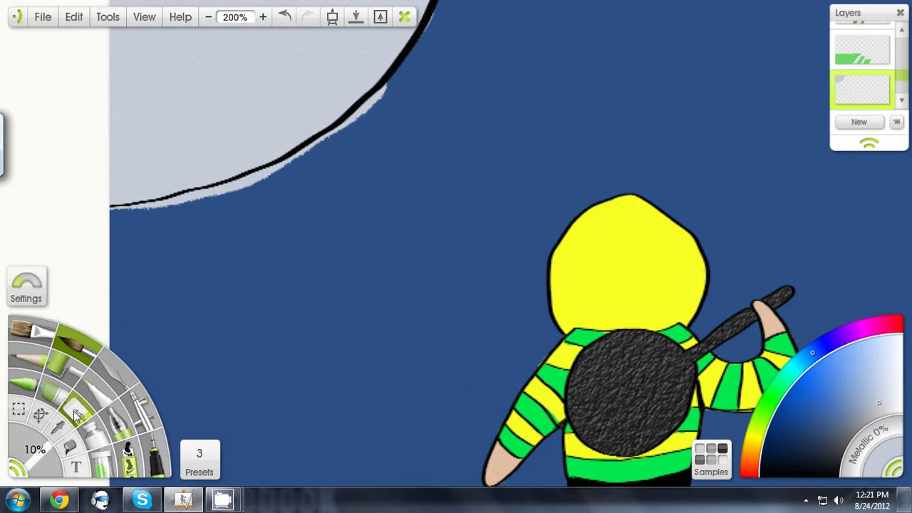
- Erase the gray spilling past the moon's outline onto the sky with the 10% eraser
left_click(74, 415)
mouse_move(384, 87)
left_mouse_down()
mouse_move(333, 136)
mouse_move(201, 191)
mouse_move(139, 205)
left_mouse_up()
key("ctrl+z")
left_click_drag(199, 196, 107, 205)
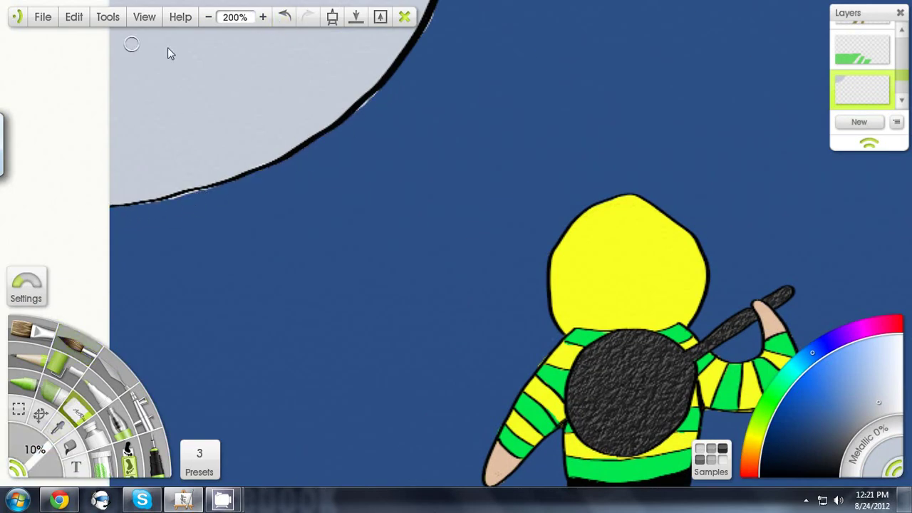
scroll(404, 151, "down", 3)
right_click(404, 151)
left_click_drag(404, 151, 394, 126)
left_click_drag(175, 110, 133, 135)
left_click_drag(165, 96, 135, 117)
left_click_drag(149, 85, 135, 119)
right_click(135, 120)
key("ctrl+z")
key("ctrl+z")
key("ctrl+z")
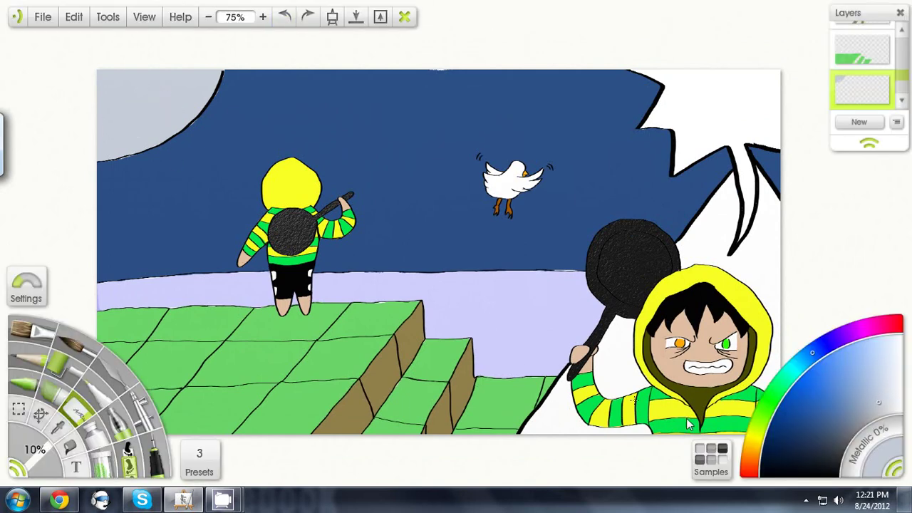
- Fill the white gaps along the horizon up to the large frying pan on the sky layer with the 5% dark blue brush
mouse_move(600, 186)
left_mouse_down()
mouse_move(545, 218)
mouse_move(571, 167)
left_mouse_up()
scroll(520, 262, "up", 3)
left_click_drag(369, 131, 271, 132)
scroll(862, 90, "down", 1)
left_click(862, 89)
left_click(78, 350)
left_click_drag(57, 456, 43, 462)
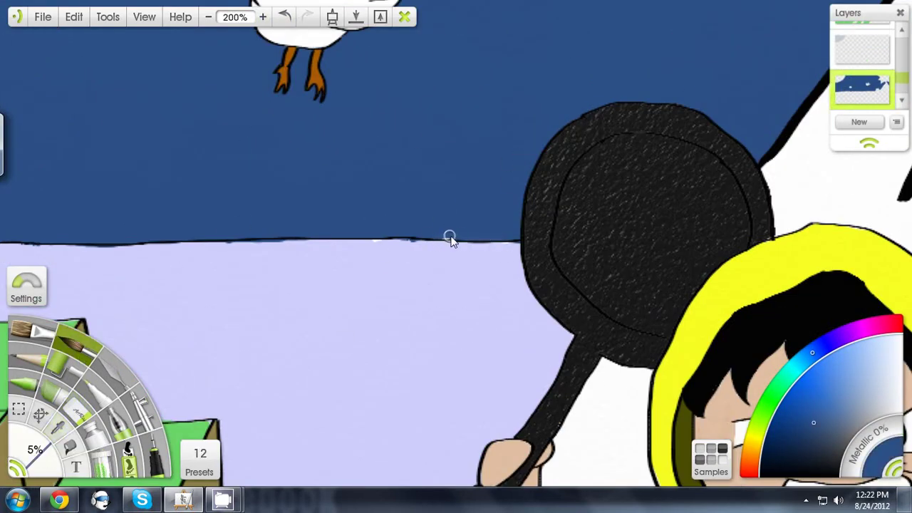
left_click_drag(451, 237, 736, 219)
- Letter "GET BACK HERE RIGHT NOW!" in black inside the jagged speech bubble with the 4% ink pen
left_click(209, 17)
left_click(209, 17)
left_click(208, 18)
left_click(263, 17)
mouse_move(503, 151)
left_mouse_down()
mouse_move(386, 231)
mouse_move(157, 347)
left_mouse_up()
left_click(152, 454)
left_click(43, 453)
type("4")
key("Return")
double_click(263, 17)
left_click_drag(492, 171, 372, 237)
double_click(208, 17)
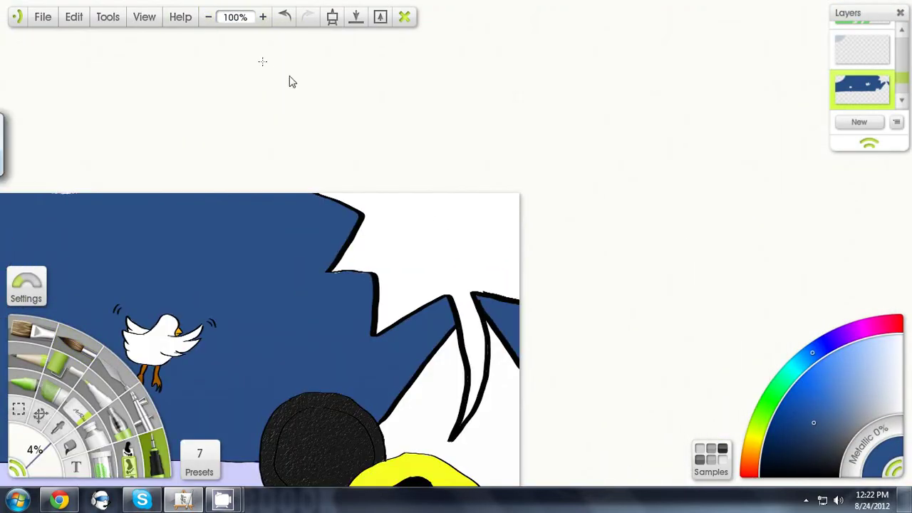
scroll(848, 85, "down", 3)
left_click(841, 79)
left_click(840, 79)
left_click_drag(771, 464, 749, 487)
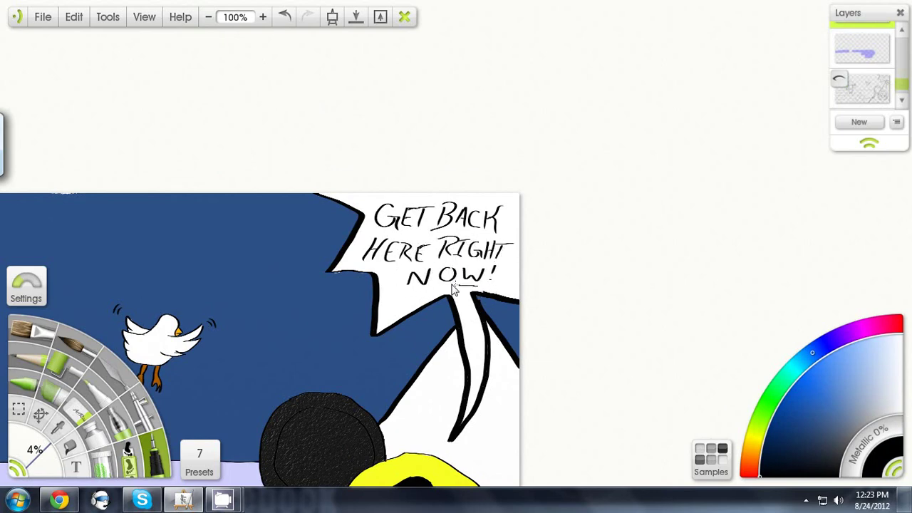
- Underline the word "NOW" in the speech bubble's lettering, redrawing the stroke once
left_click_drag(452, 286, 405, 289)
left_click(285, 17)
left_click(18, 502)
left_click(18, 502)
left_click_drag(35, 456, 40, 451)
left_click(208, 16)
left_click(208, 16)
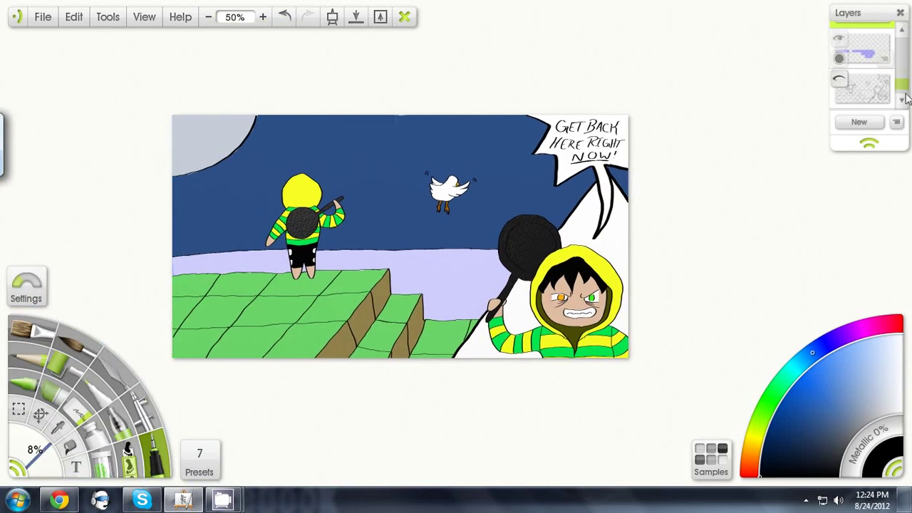
- Handwrite a black "For:" dedication with the recipient's name on a front ground tile, on the line art layer with the 3% pen
key("alt+f")
key("Escape")
type("5")
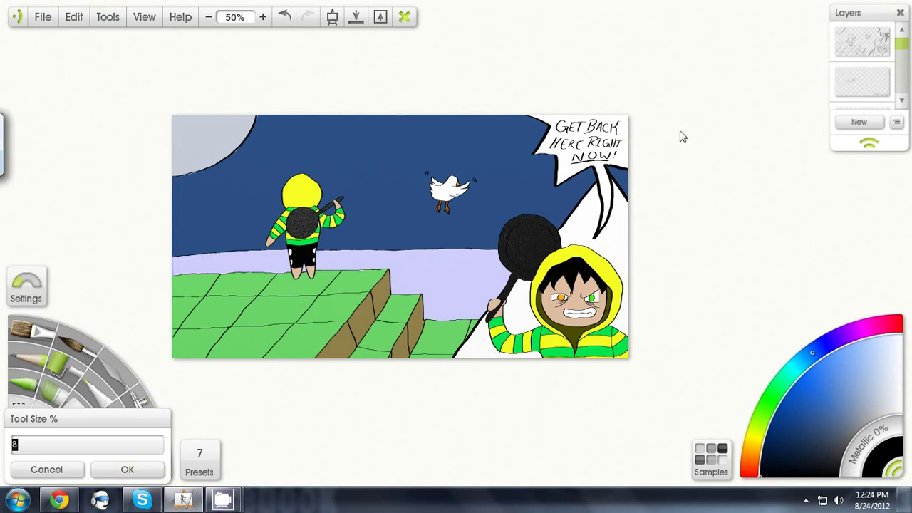
key("Return")
left_click(263, 17)
left_click_drag(149, 325, 399, 98)
left_click(263, 16)
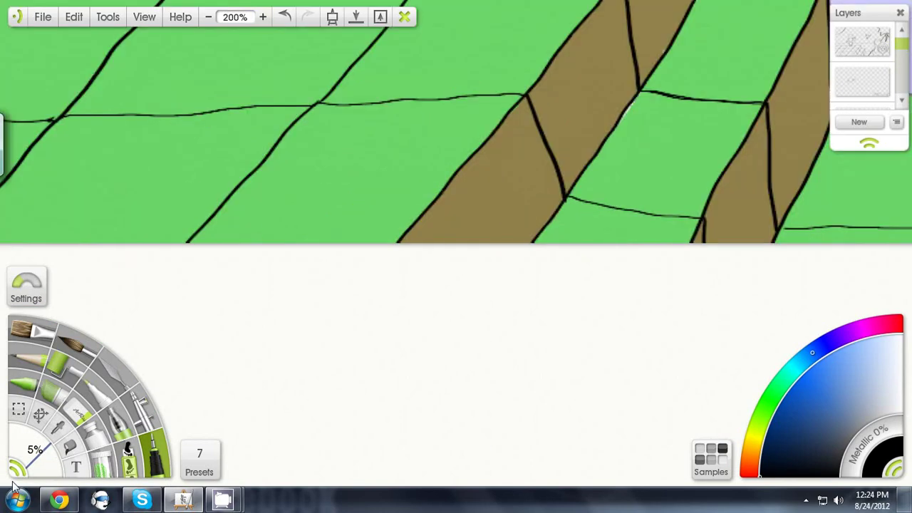
type("3")
key("Return")
left_click_drag(325, 267, 357, 320)
left_click(62, 503)
left_click(62, 503)
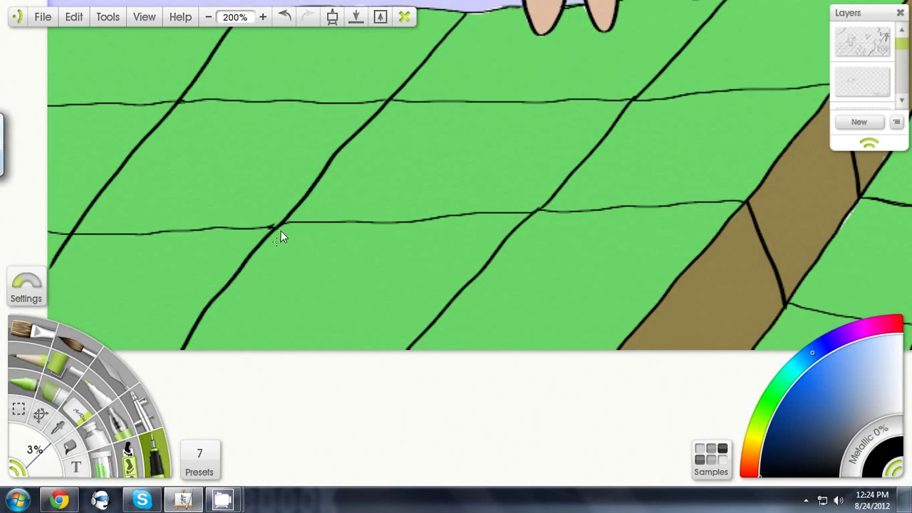
key("ctrl+z")
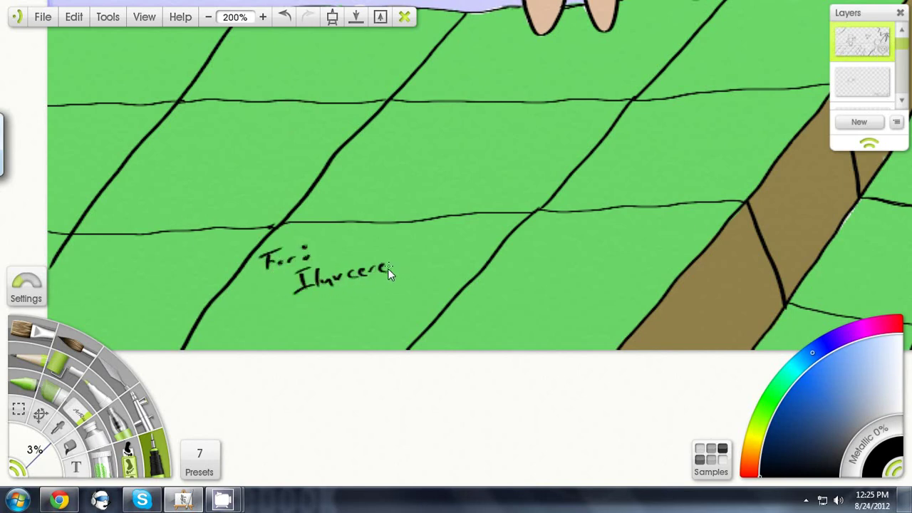
left_click(285, 17)
- Clean up a malformed letter in the recipient's name with the 2% eraser
left_click(76, 411)
left_click(35, 451)
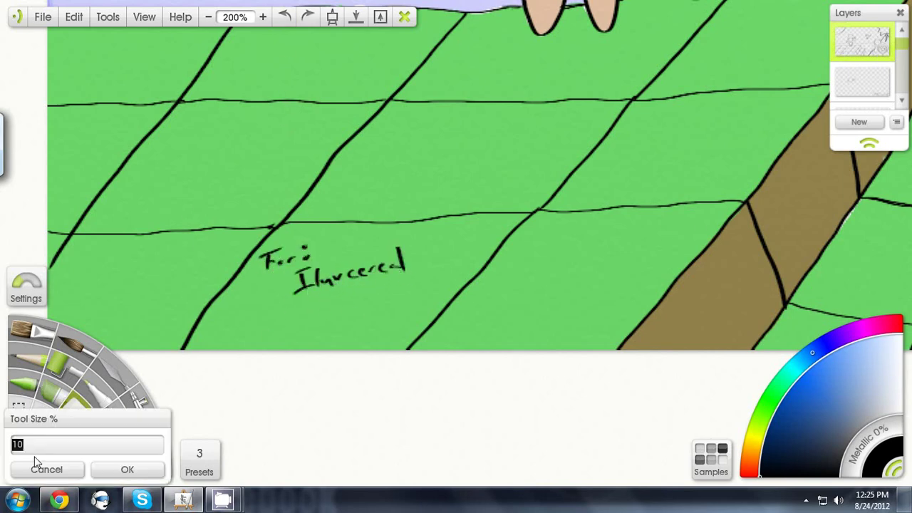
type("2")
key("Return")
- Handwrite "From:" with the sender's name below the dedication and add the artist's signature beside it with the 3% pen
left_click(155, 456)
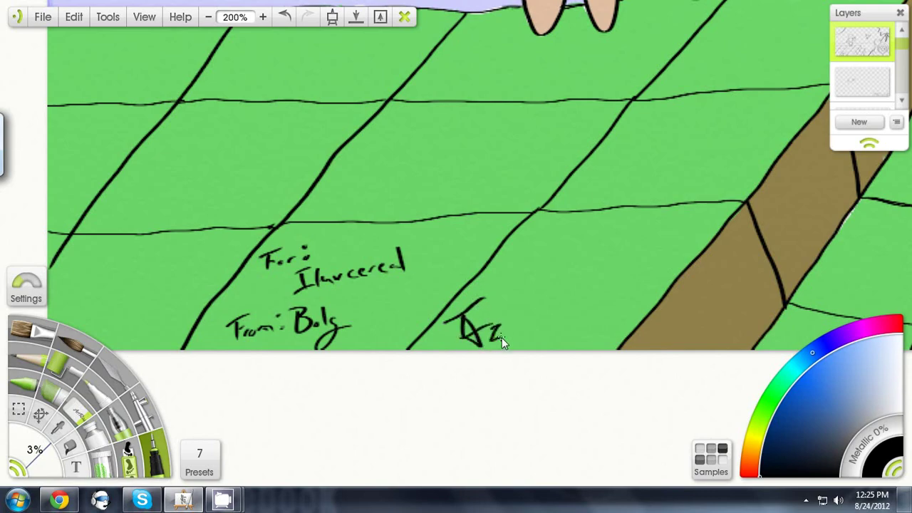
left_click(208, 17)
left_click(208, 17)
left_click(208, 17)
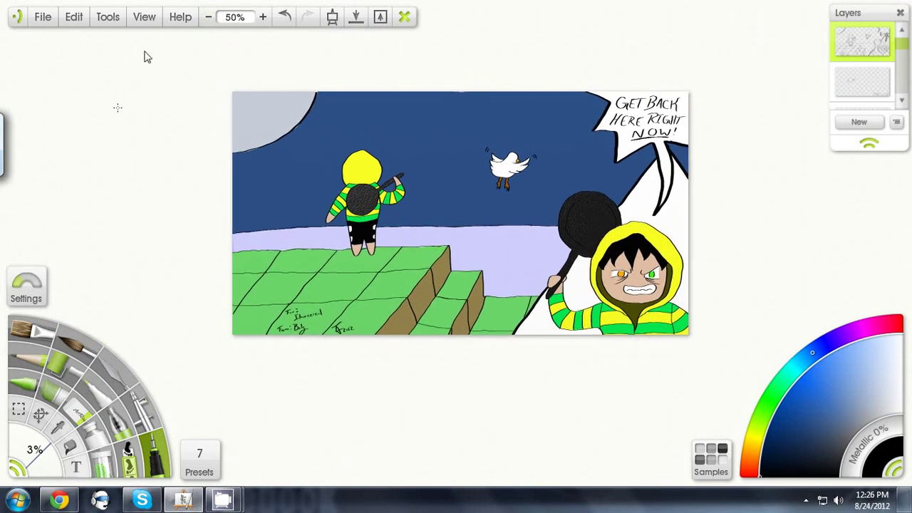
- Save the finished painting to file
left_click(44, 17)
left_click(93, 120)
mouse_move(222, 505)
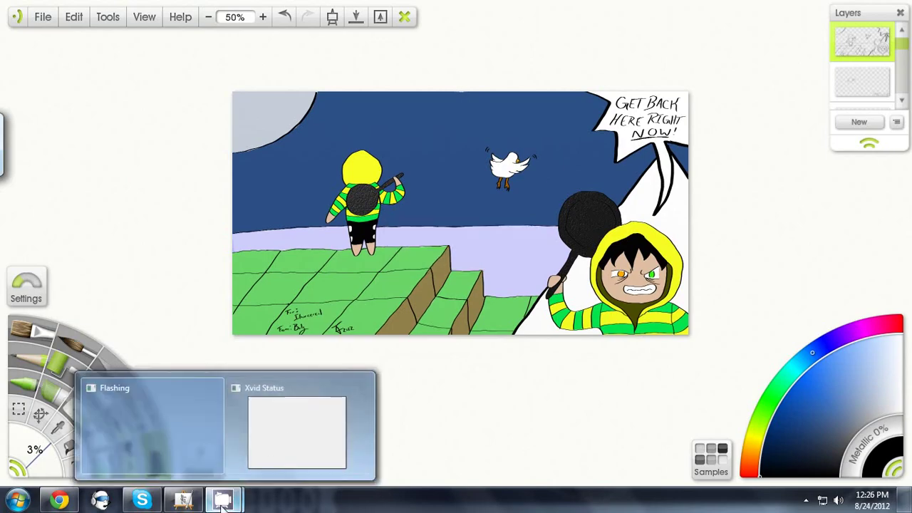